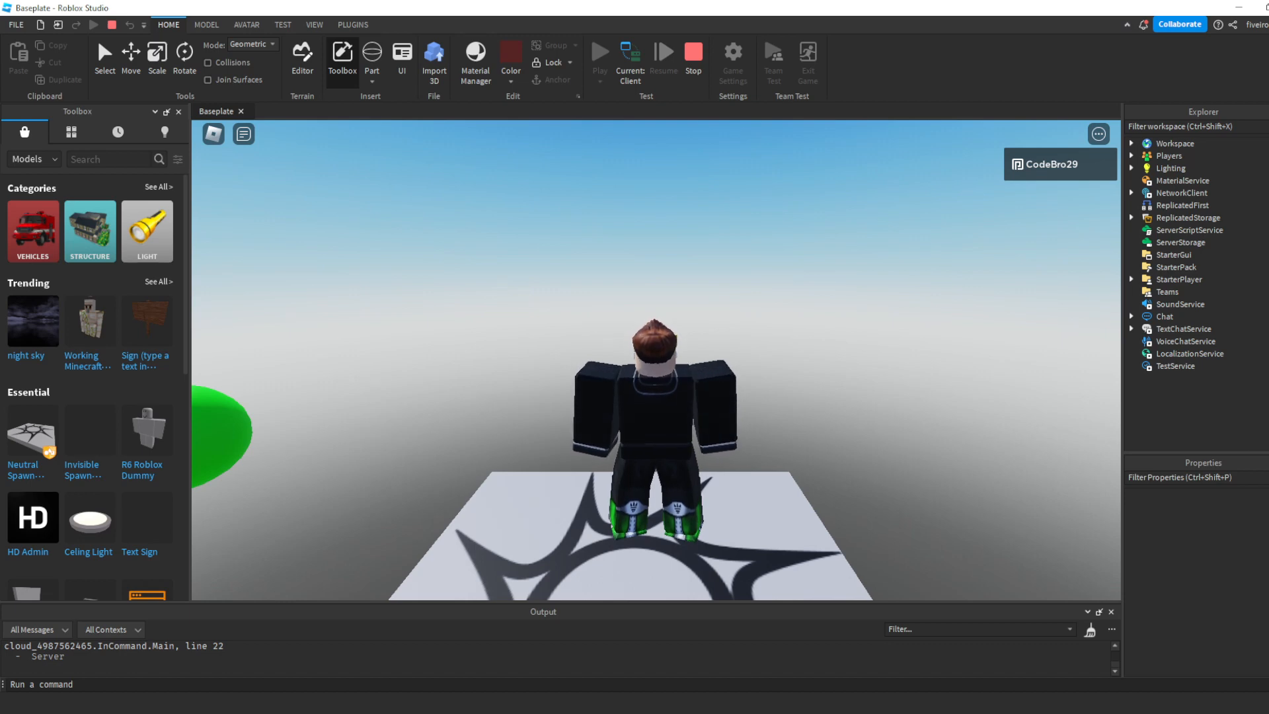
- Stop the running playtest of the baseplate place
{"action": "key", "text": "shift+F5"}
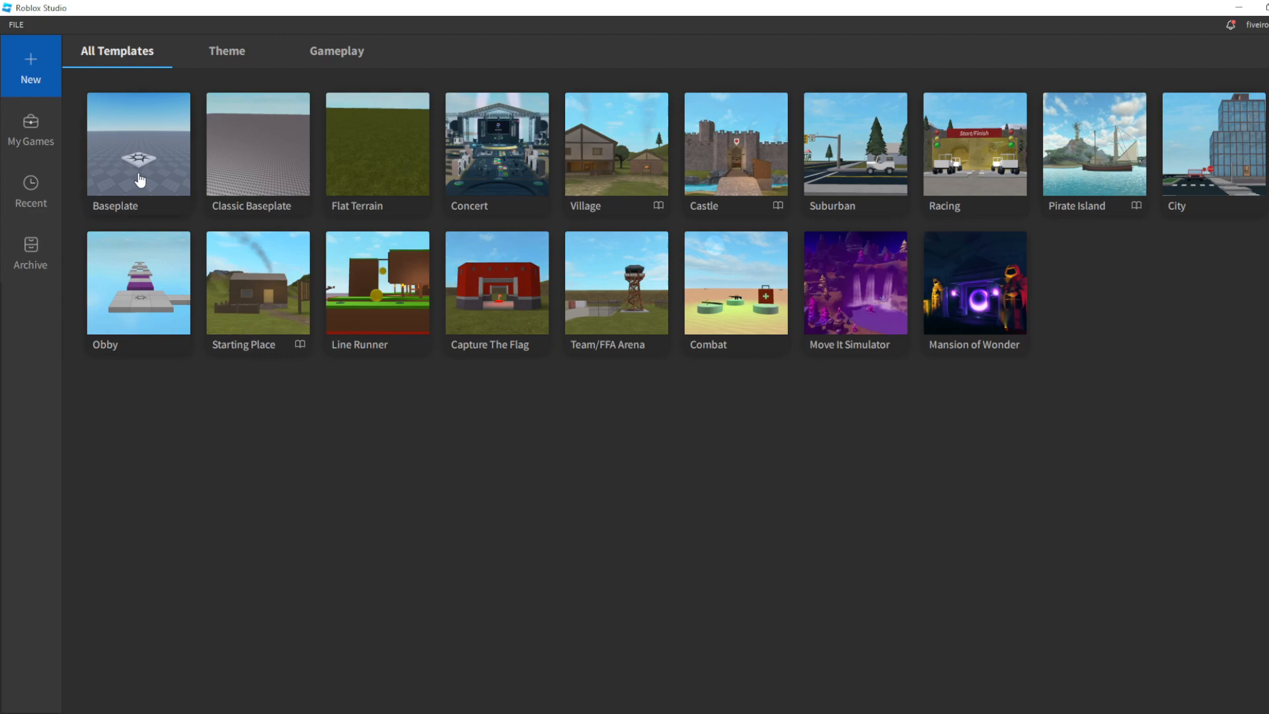
- Create a new place from the Baseplate template and close the ThreeDText panel
{"action": "left_click", "coordinate": [134, 175]}
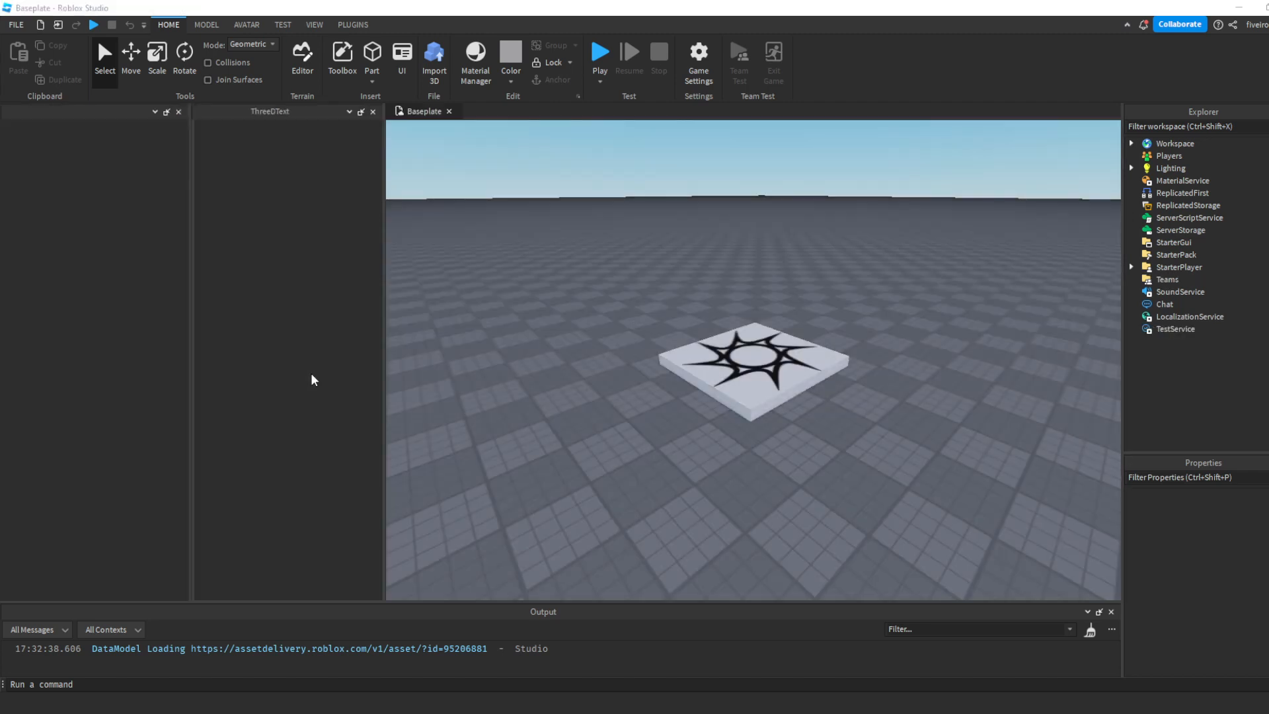
{"action": "left_click", "coordinate": [373, 112]}
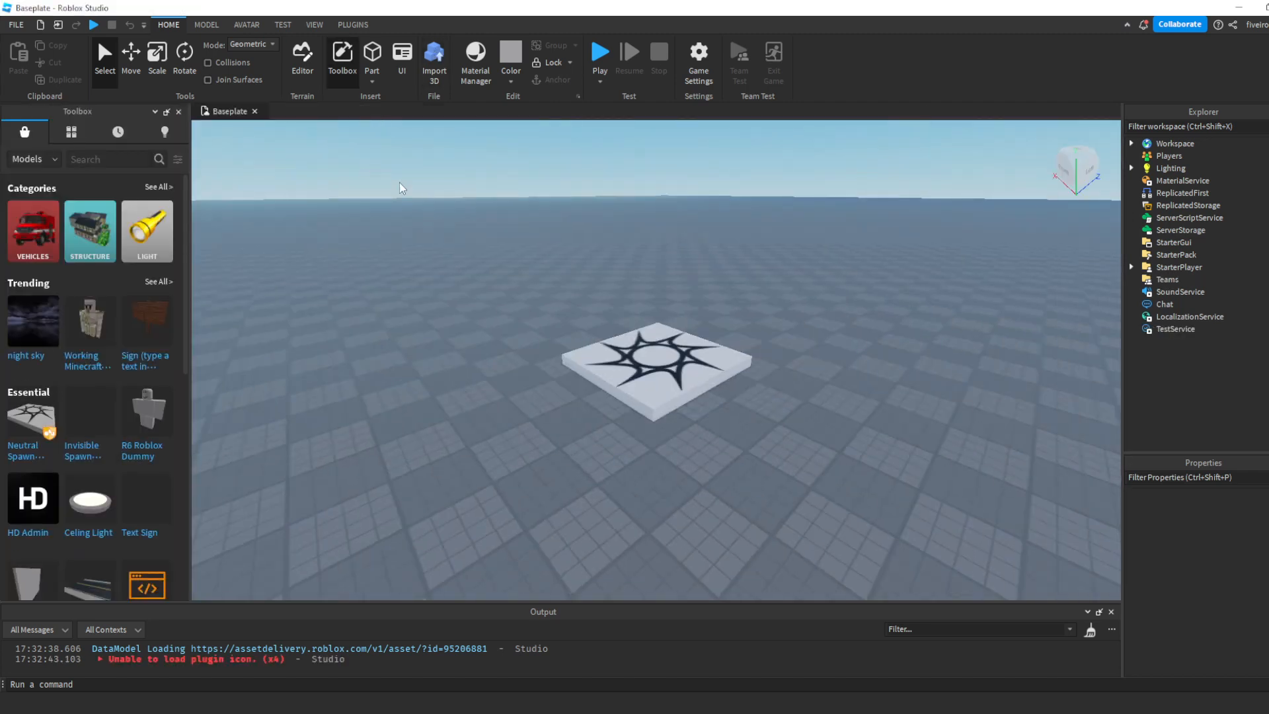
{"action": "right_click_drag", "start_coordinate": [466, 211], "coordinate": [465, 212]}
{"action": "key", "text": "s"}
{"action": "key", "text": "w"}
{"action": "key", "text": "s"}
{"action": "key", "text": "w"}
{"action": "key", "text": "s"}
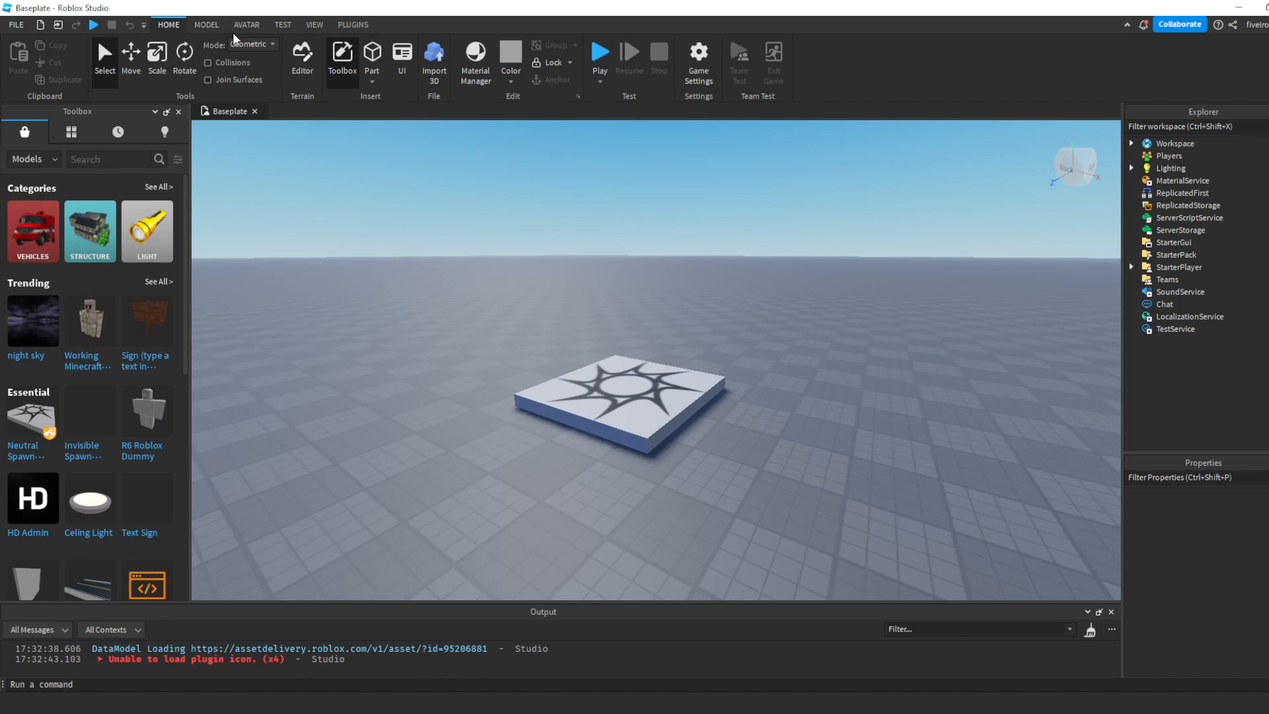
- Hide the Explorer, Properties and Toolbox panels, and show all three again
{"action": "left_click", "coordinate": [314, 25]}
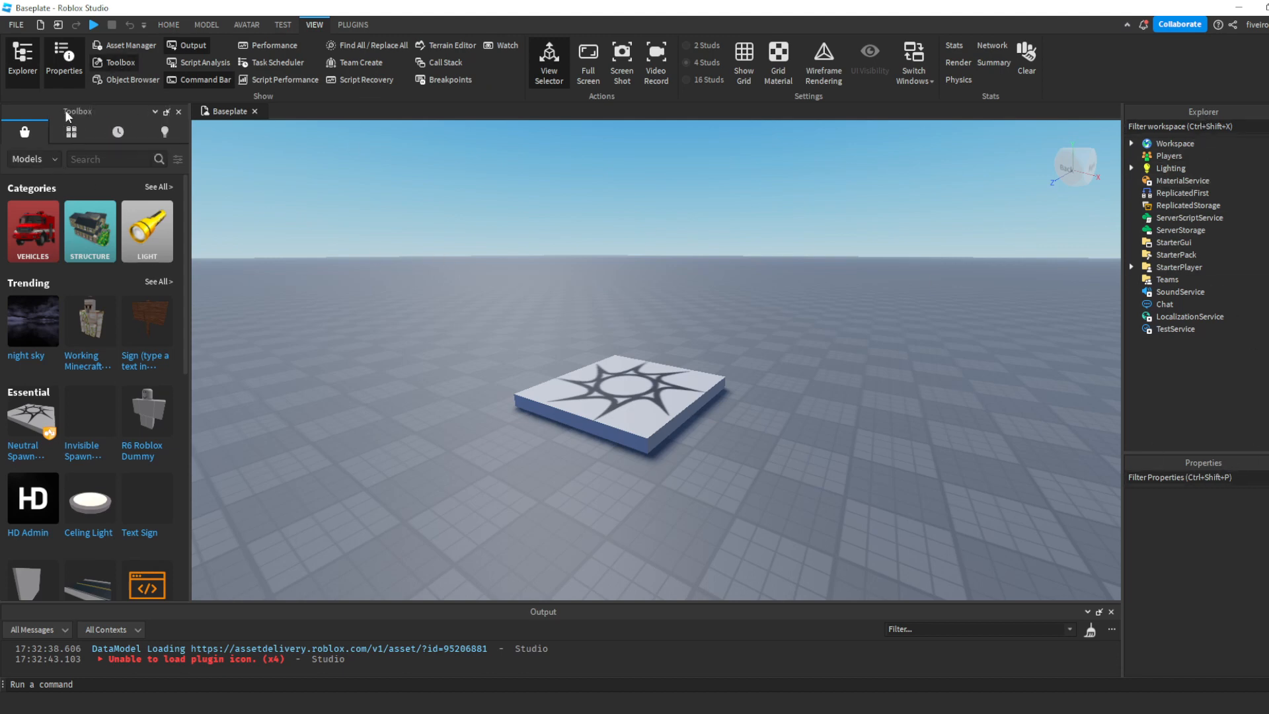
{"action": "left_click", "coordinate": [49, 70]}
{"action": "left_click", "coordinate": [36, 75]}
{"action": "left_click", "coordinate": [129, 65]}
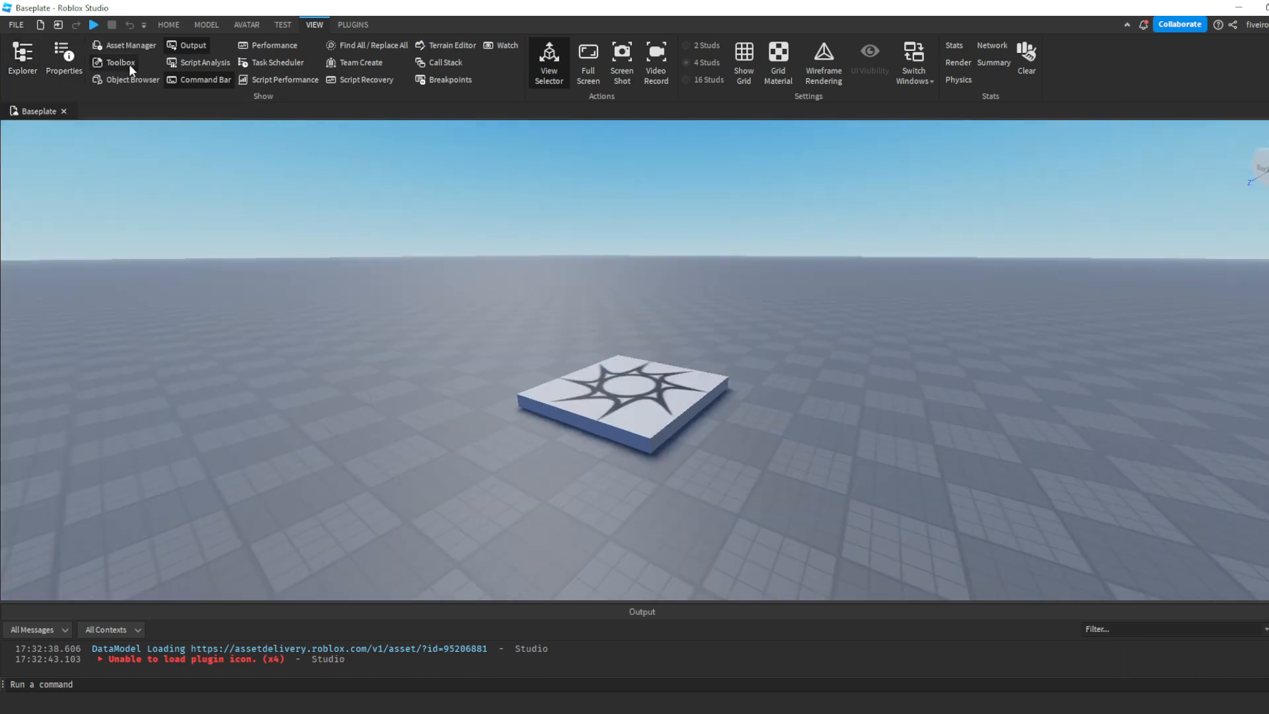
{"action": "left_click", "coordinate": [129, 65]}
{"action": "left_click", "coordinate": [60, 65]}
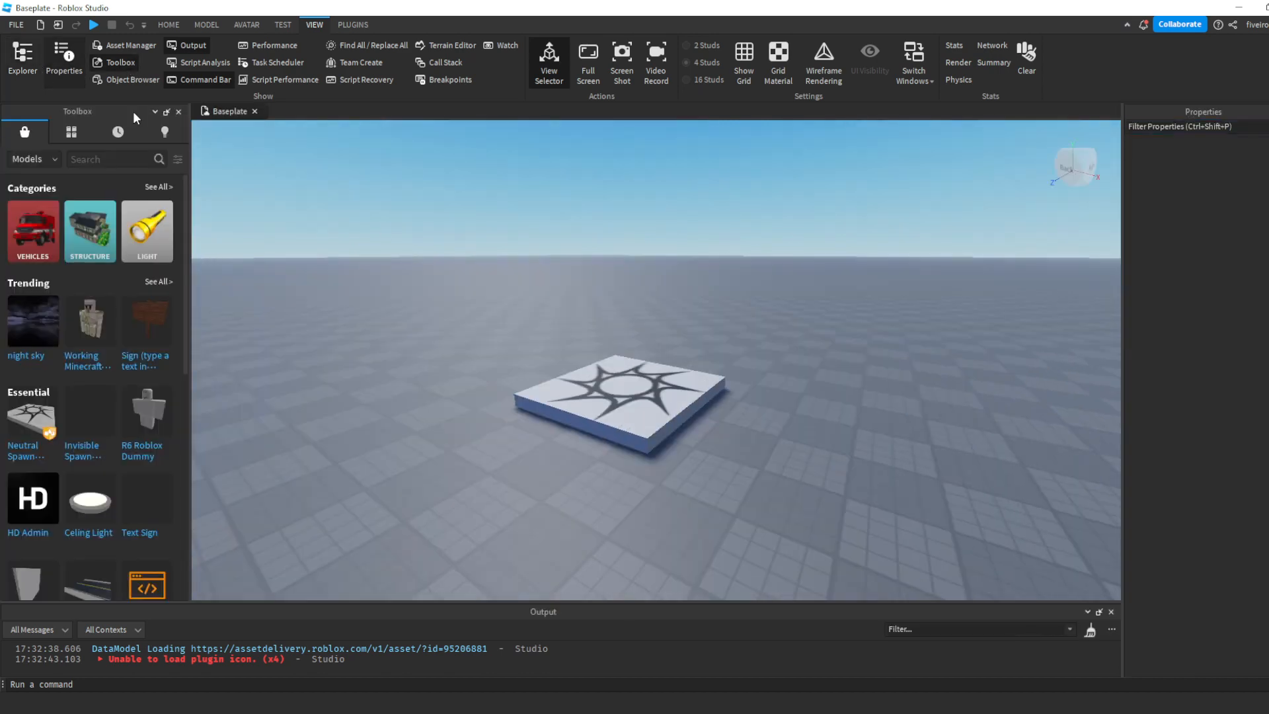
{"action": "left_click", "coordinate": [27, 66]}
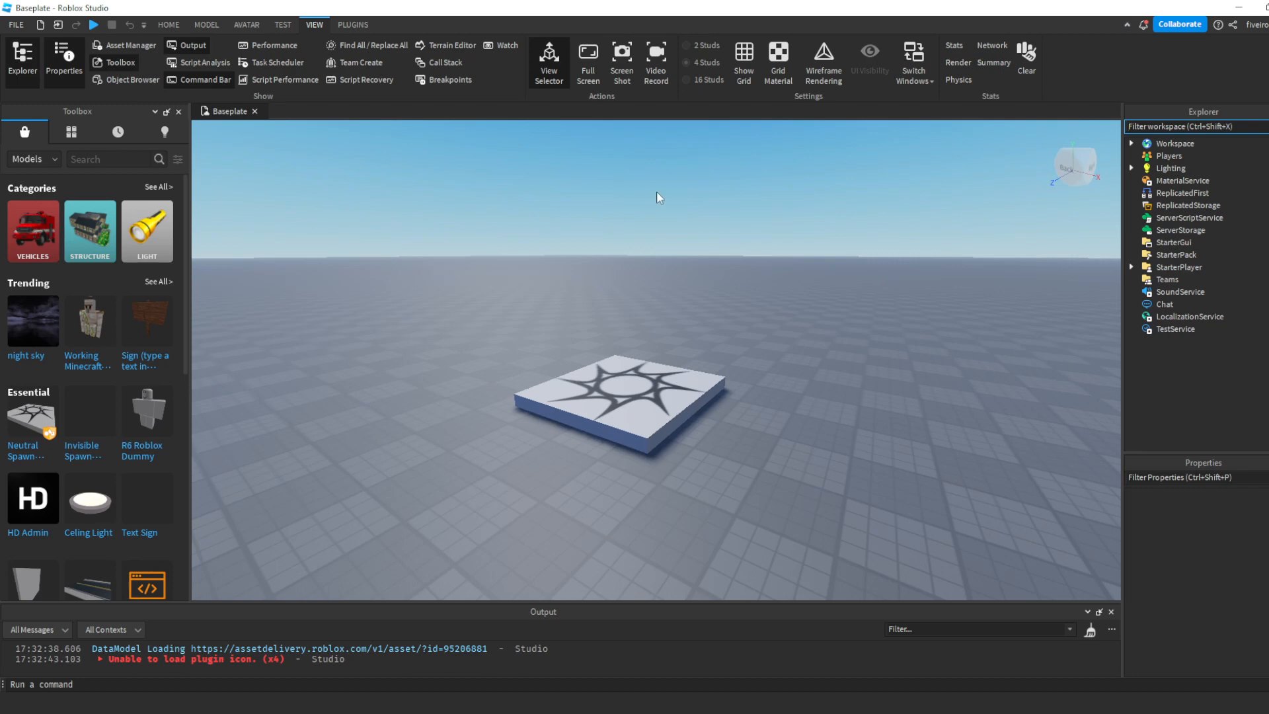
{"action": "right_click_drag", "start_coordinate": [656, 192], "coordinate": [655, 198]}
{"action": "key", "text": "s"}
{"action": "key", "text": "a"}
{"action": "key", "text": "w"}
{"action": "right_click_drag", "start_coordinate": [571, 233], "coordinate": [578, 236]}
{"action": "key", "text": "w"}
{"action": "key", "text": "s"}
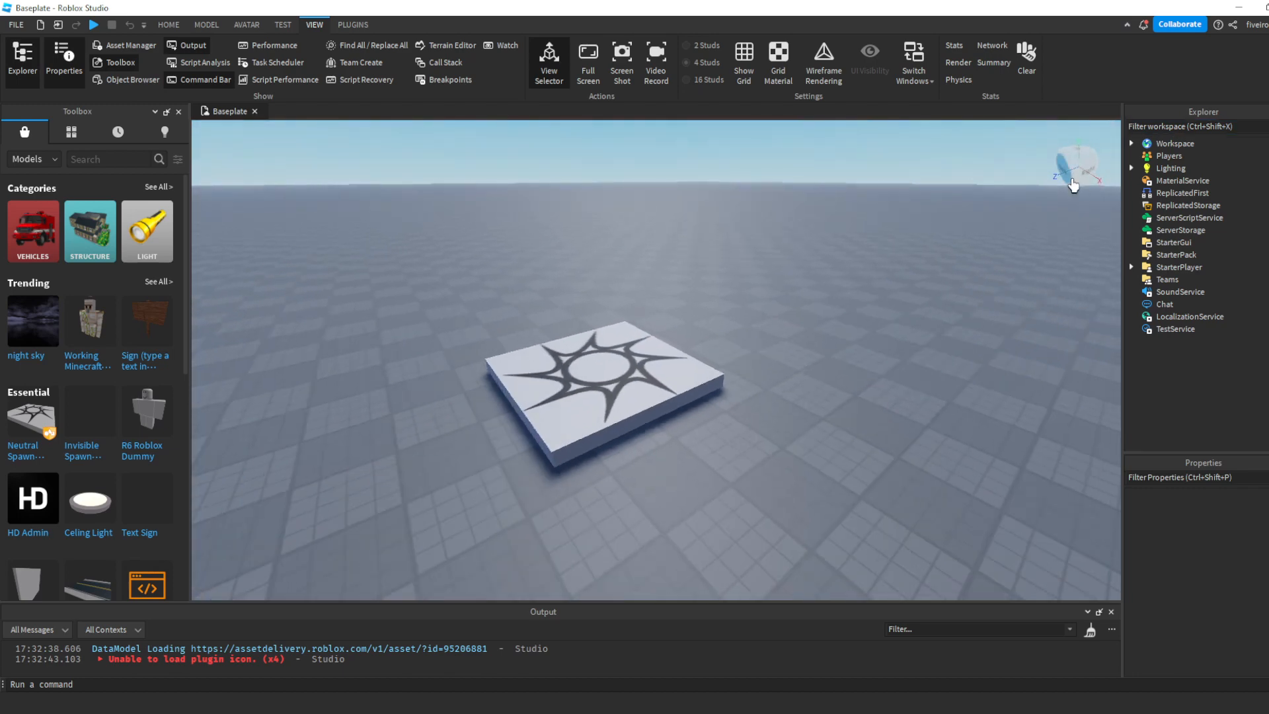
- Expand the Workspace and delete the Baseplate object from it, keeping the SpawnLocation
{"action": "left_click", "coordinate": [1132, 144]}
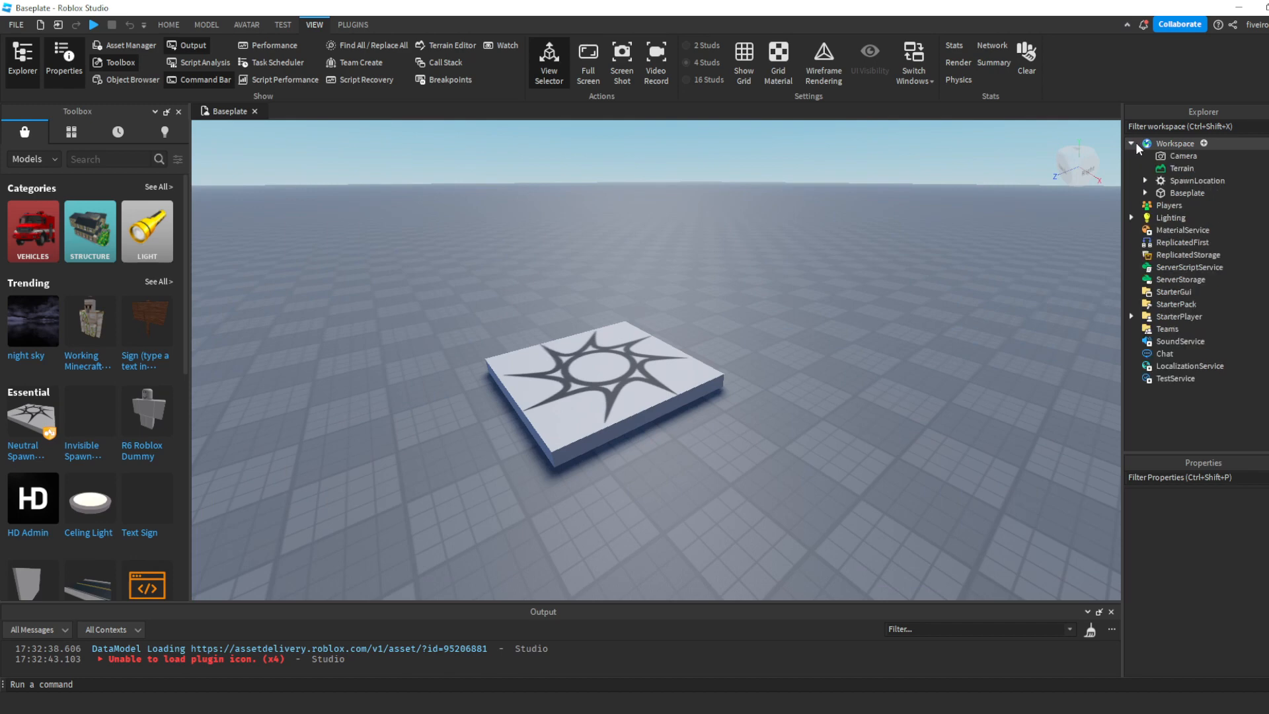
{"action": "key", "text": "w"}
{"action": "right_click_drag", "start_coordinate": [994, 317], "coordinate": [995, 316]}
{"action": "key", "text": "s"}
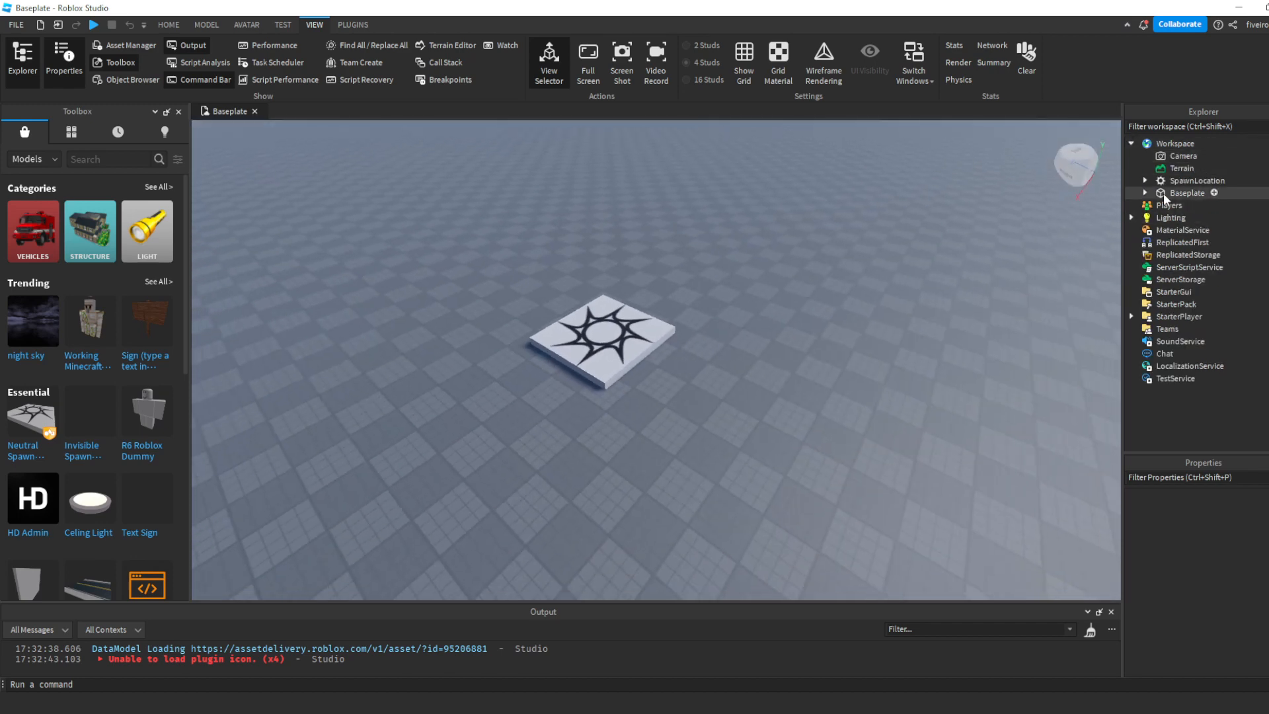
{"action": "left_click", "coordinate": [1163, 193]}
{"action": "key", "text": "Delete"}
- Playtest the place with only the spawn location left in the world
{"action": "key", "text": "w"}
{"action": "right_click_drag", "start_coordinate": [821, 304], "coordinate": [813, 306]}
{"action": "key", "text": "w"}
{"action": "key", "text": "s"}
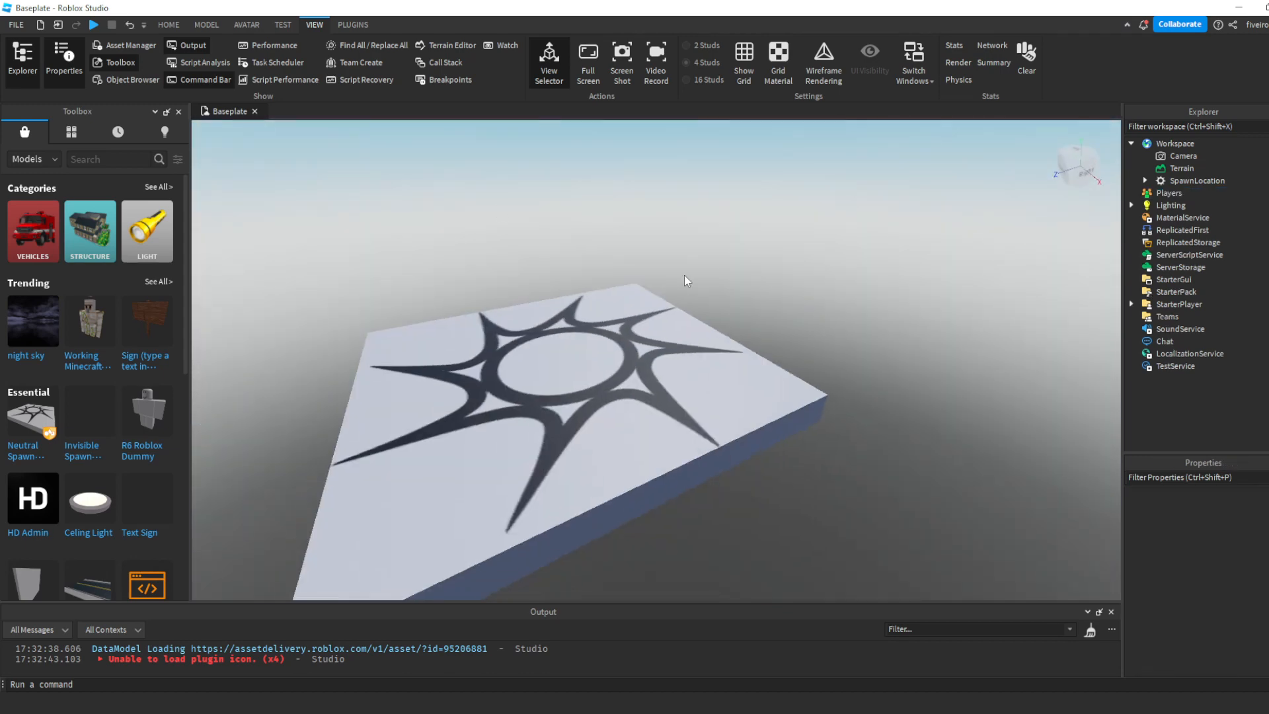
{"action": "left_click", "coordinate": [168, 24]}
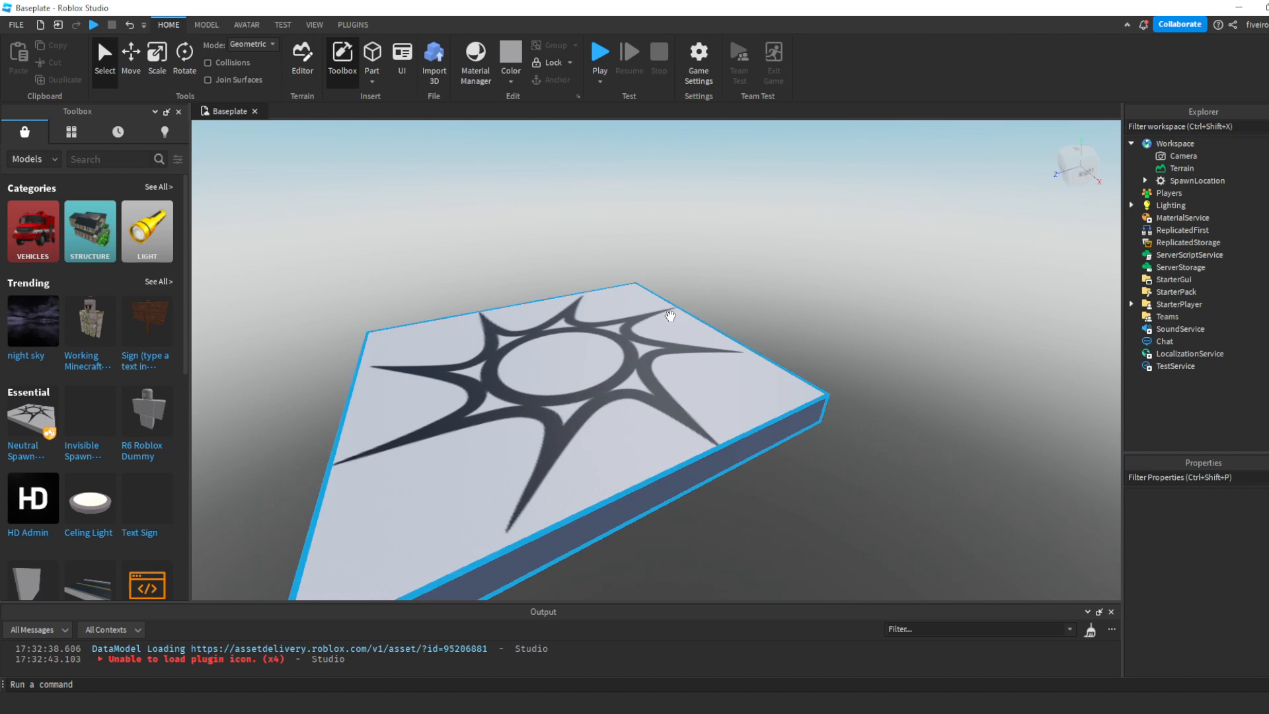
{"action": "left_click", "coordinate": [93, 25]}
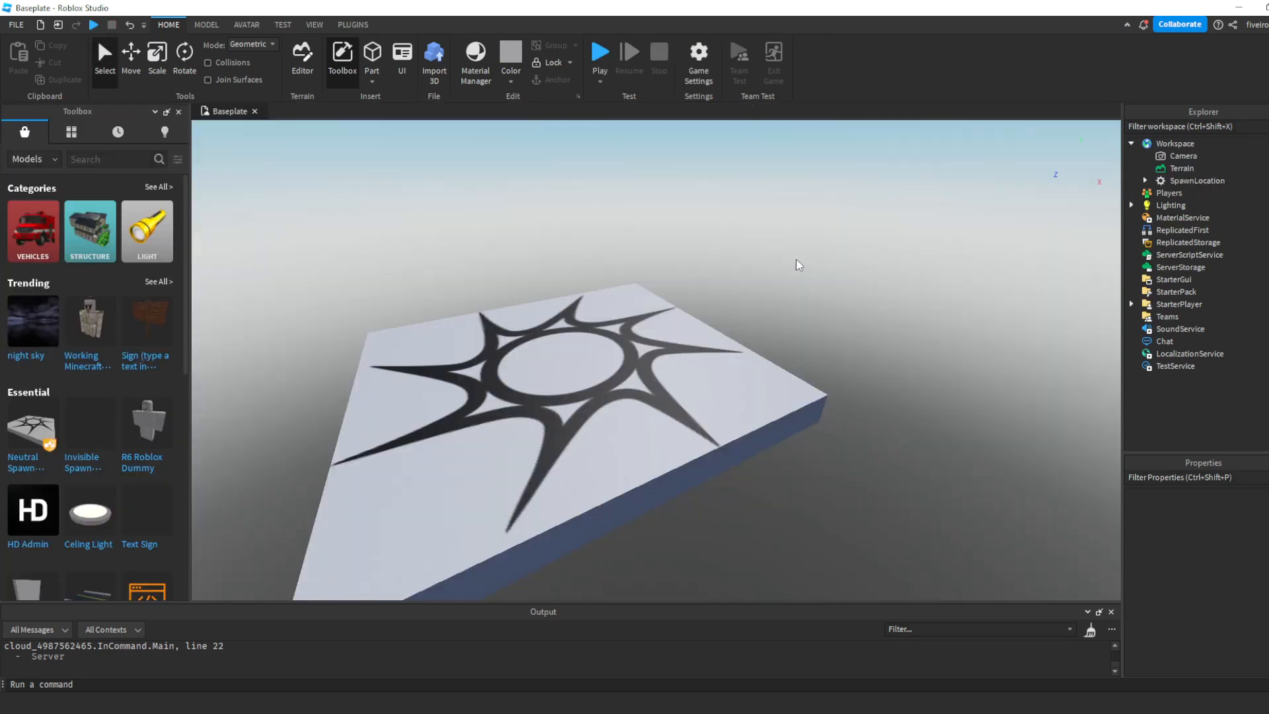
- Insert a block part and place it near the middle of the spawn location
{"action": "right_click_drag", "start_coordinate": [797, 260], "coordinate": [774, 248]}
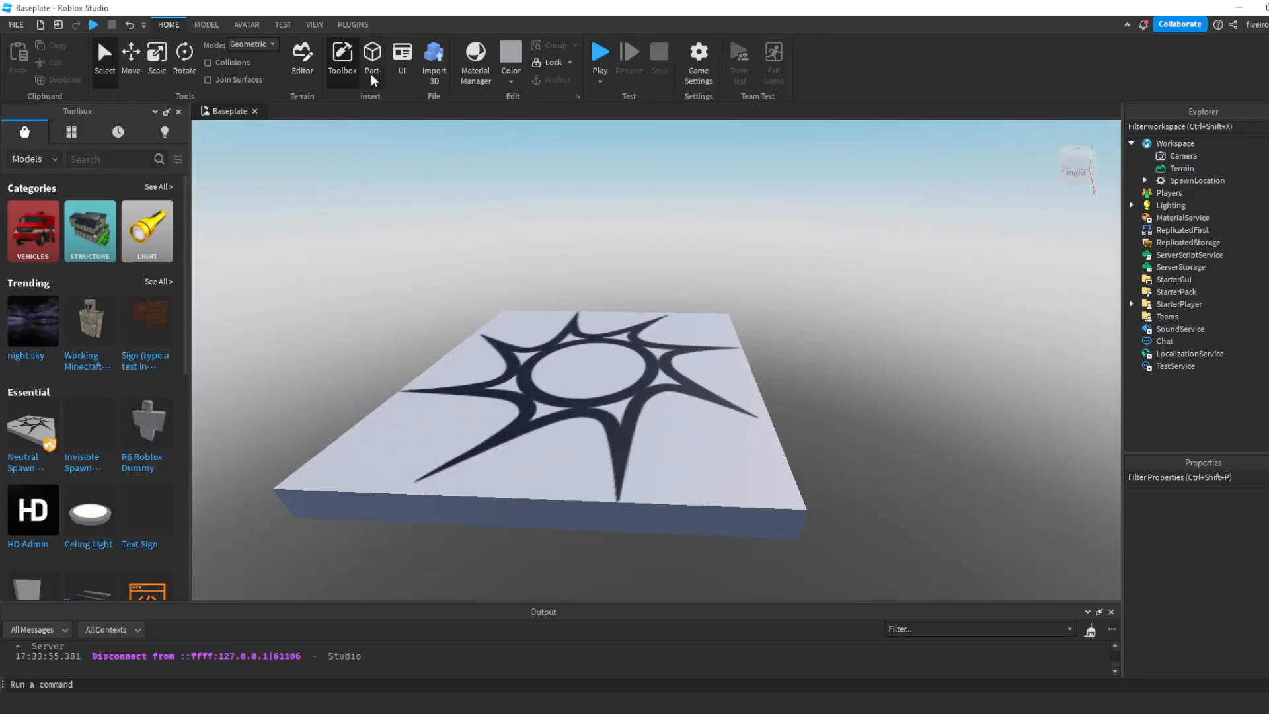
{"action": "left_click", "coordinate": [374, 63]}
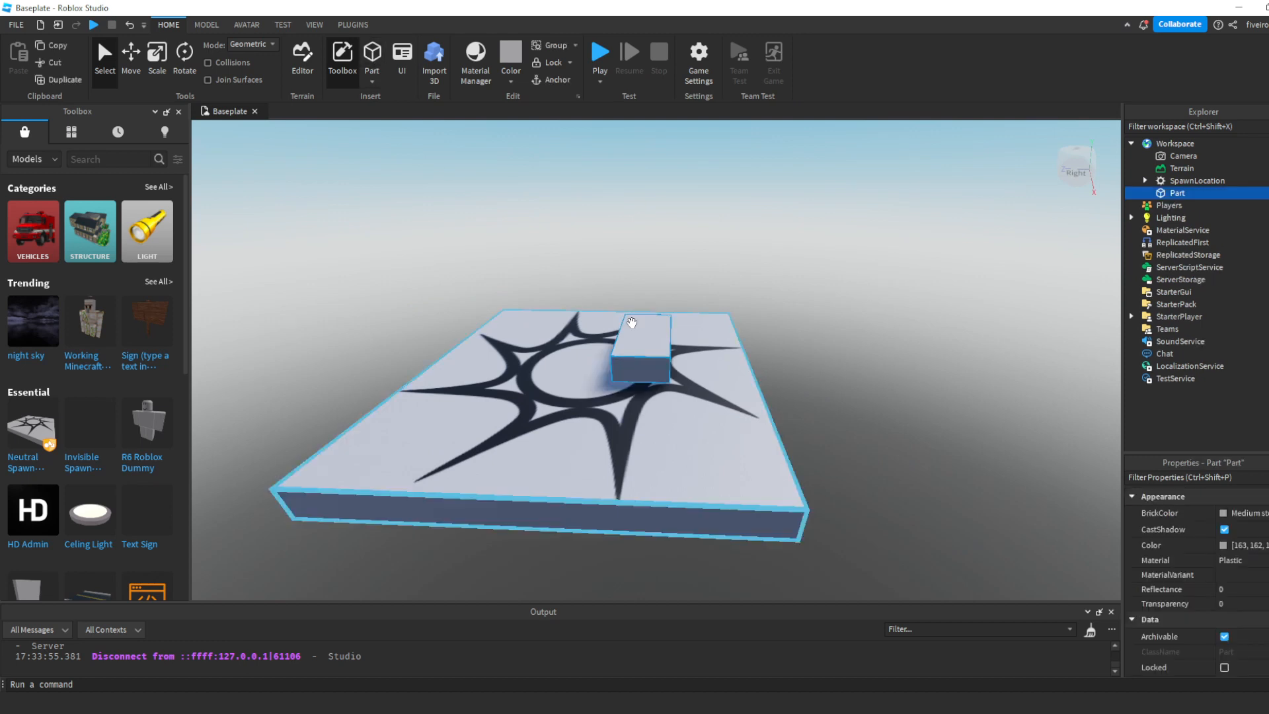
{"action": "left_click_drag", "start_coordinate": [595, 400], "coordinate": [609, 377]}
- Insert a sphere, a wedge, a corner wedge and a cylinder above the block
{"action": "left_click", "coordinate": [375, 83]}
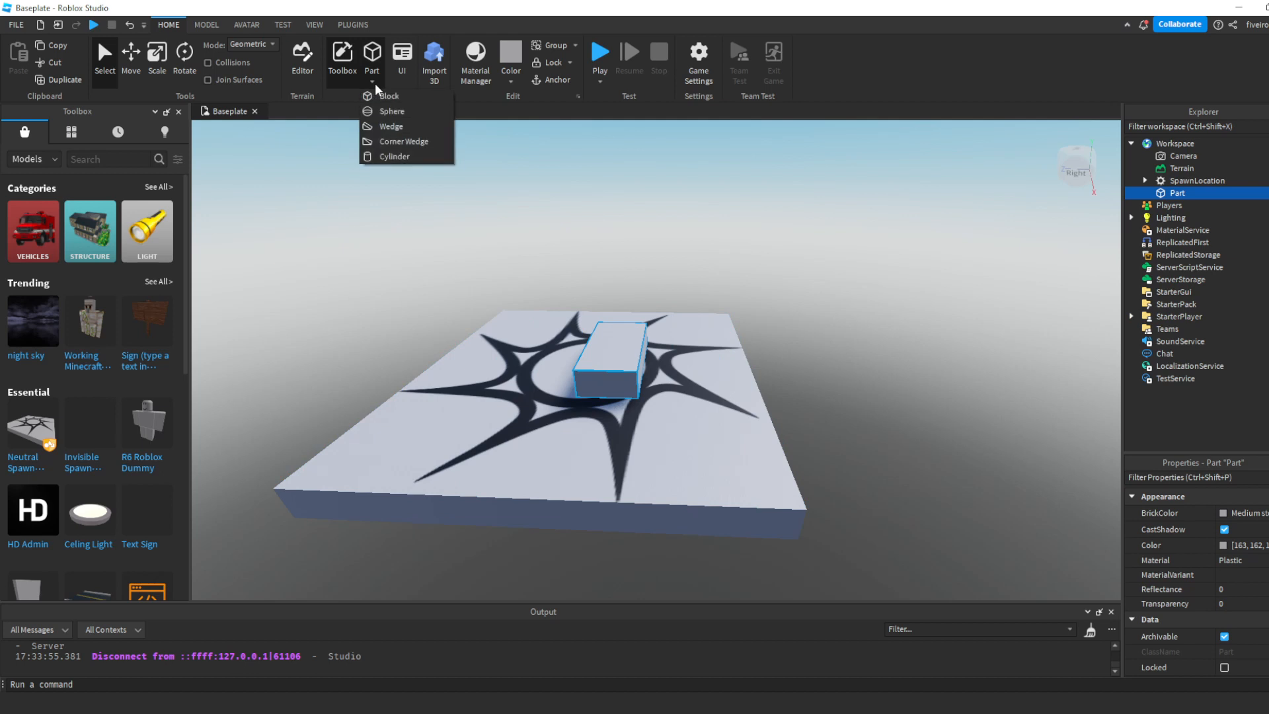
{"action": "left_click", "coordinate": [371, 110]}
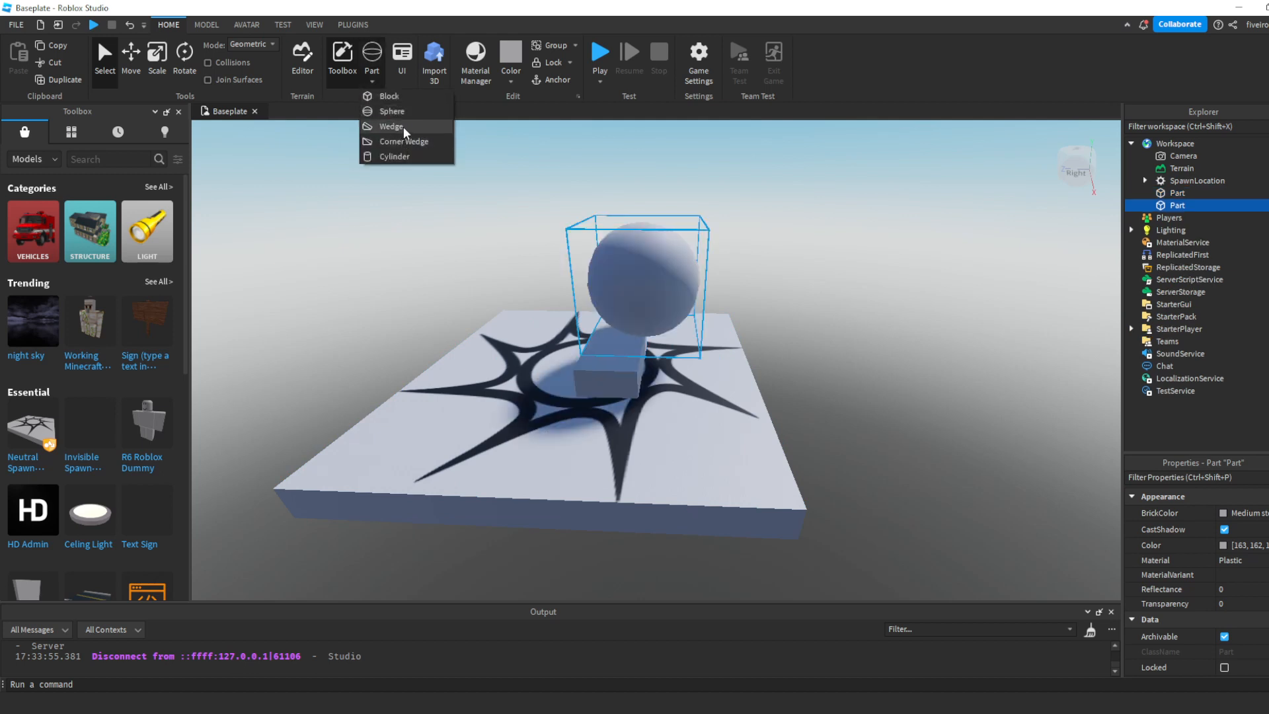
{"action": "left_click", "coordinate": [403, 126]}
{"action": "left_click", "coordinate": [375, 84]}
{"action": "left_click", "coordinate": [423, 141]}
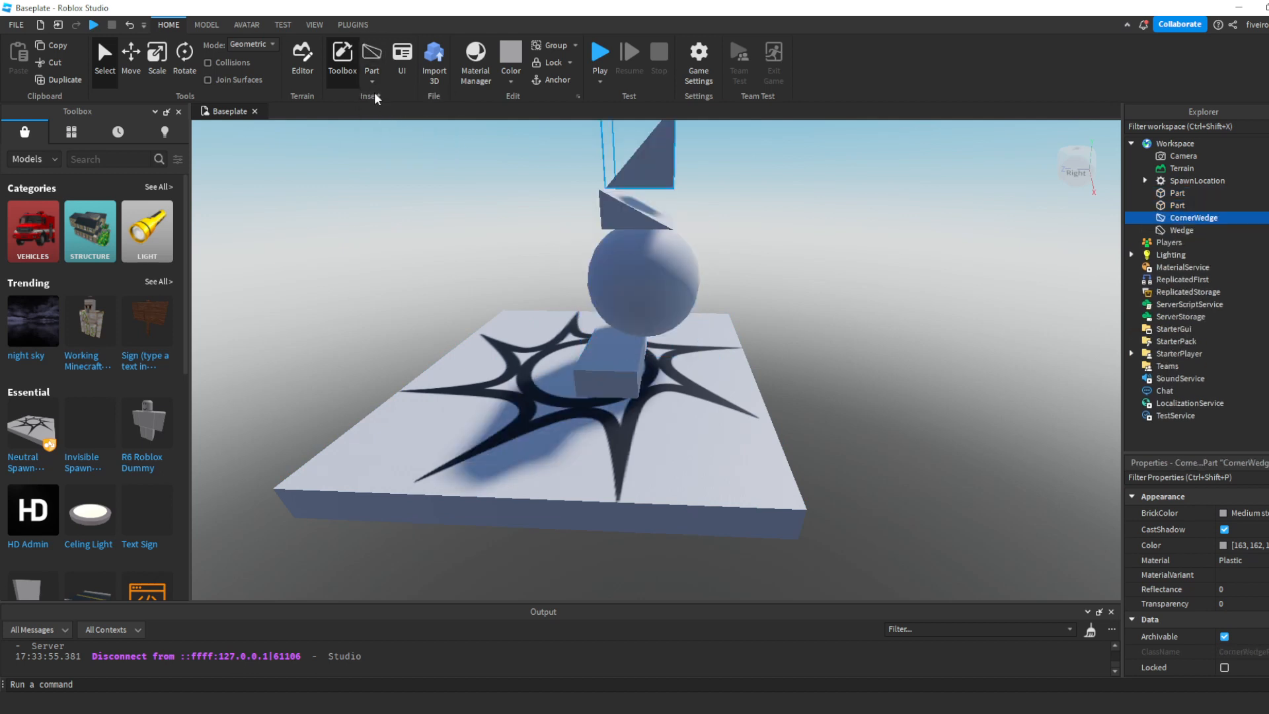
{"action": "left_click", "coordinate": [374, 84]}
{"action": "left_click", "coordinate": [399, 157]}
- Delete all the inserted sample parts, leaving only the spawn location
{"action": "right_click_drag", "start_coordinate": [566, 267], "coordinate": [566, 268]}
{"action": "scroll", "coordinate": [566, 268], "scroll_direction": "down", "scroll_amount": 5}
{"action": "left_click", "coordinate": [808, 297]}
{"action": "scroll", "coordinate": [808, 297], "scroll_direction": "up", "scroll_amount": 5}
{"action": "scroll", "coordinate": [808, 297], "scroll_direction": "down", "scroll_amount": 5}
{"action": "right_click_drag", "start_coordinate": [808, 297], "coordinate": [808, 296]}
{"action": "left_click", "coordinate": [743, 296]}
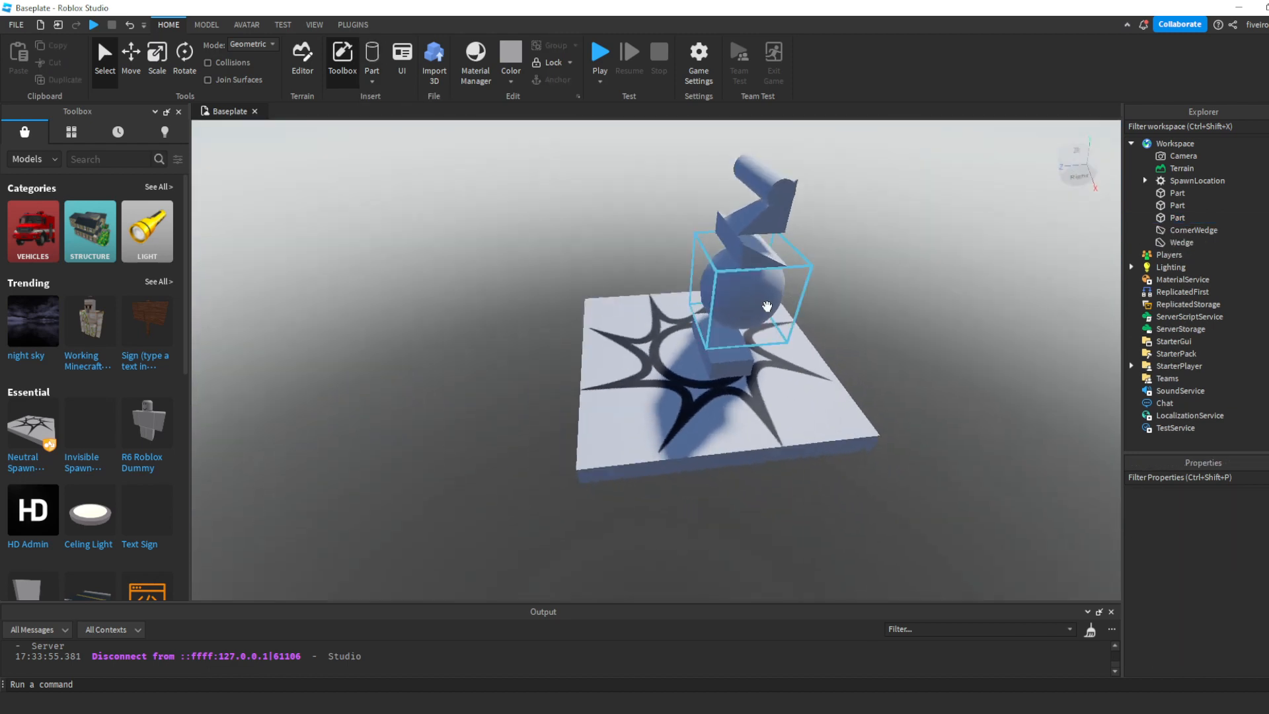
{"action": "key", "text": "Delete"}
{"action": "left_click", "coordinate": [756, 264]}
{"action": "key", "text": "Delete"}
{"action": "left_click", "coordinate": [759, 249]}
{"action": "key", "text": "Delete"}
{"action": "left_click", "coordinate": [784, 208]}
{"action": "key", "text": "Delete"}
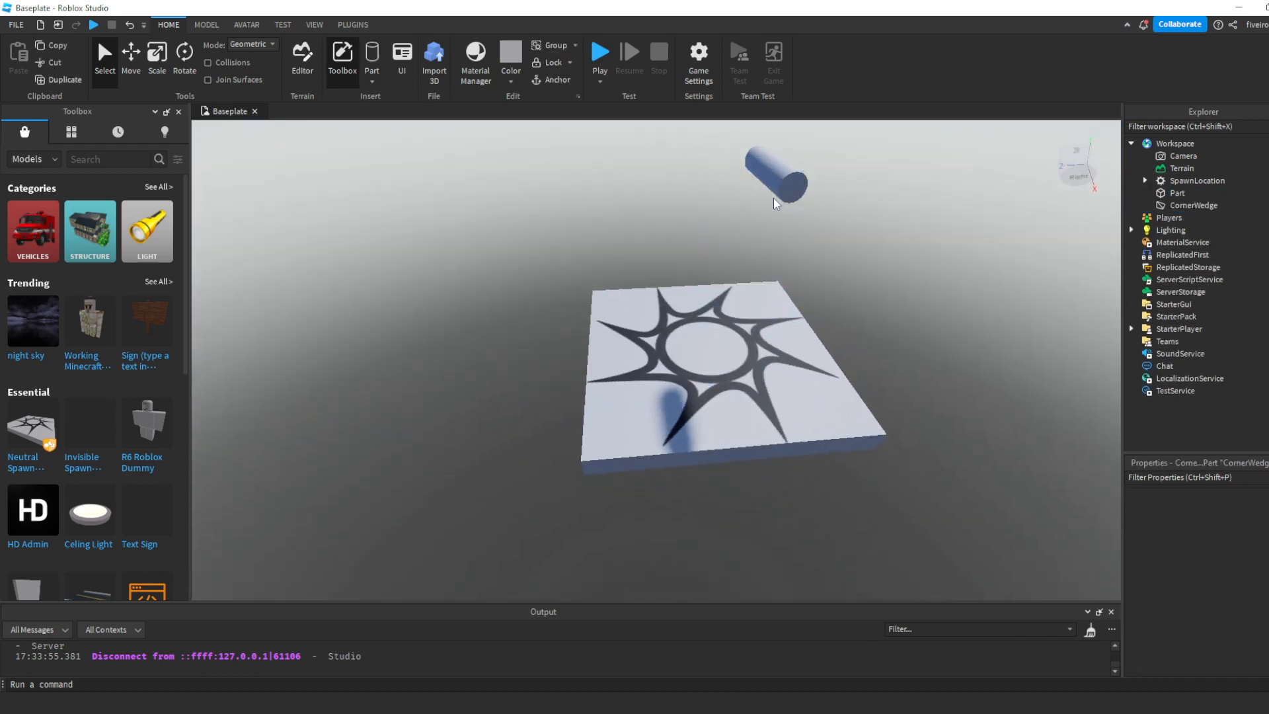
{"action": "left_click", "coordinate": [775, 182]}
- Insert a sphere part and place it on top of the spawn location
{"action": "scroll", "coordinate": [769, 256], "scroll_direction": "up", "scroll_amount": 3}
{"action": "left_click", "coordinate": [372, 81]}
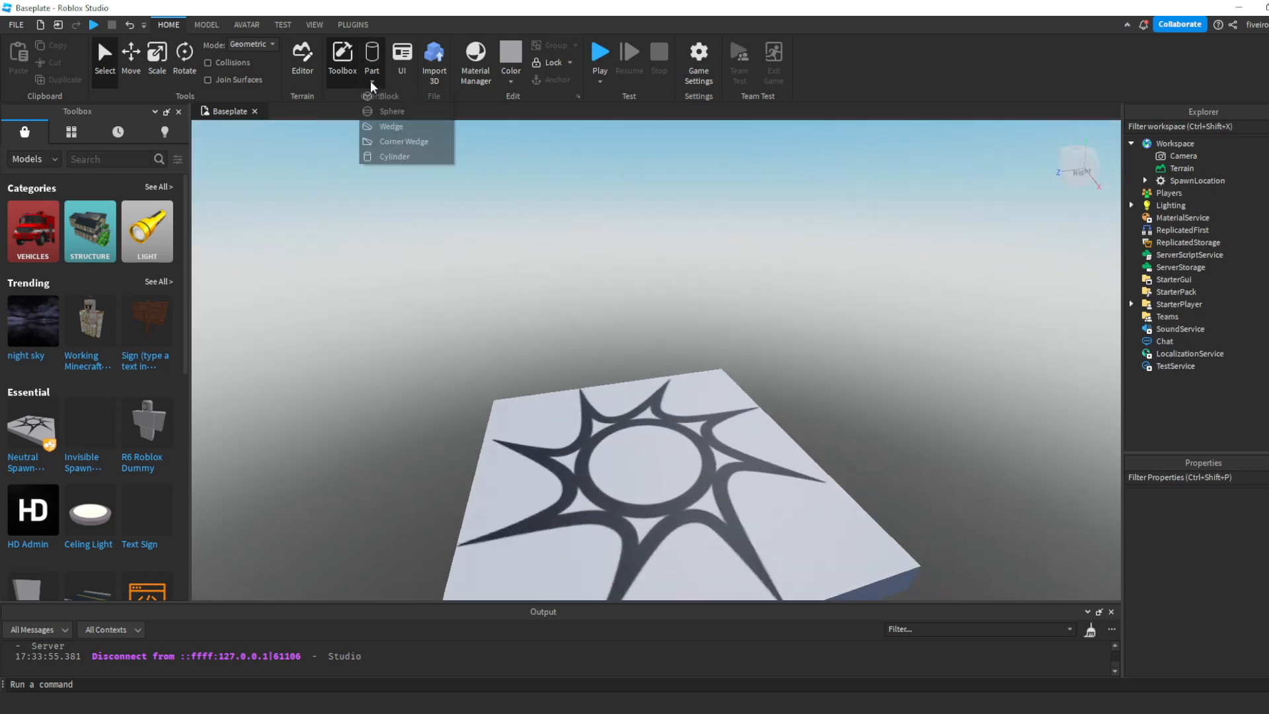
{"action": "left_click", "coordinate": [384, 113]}
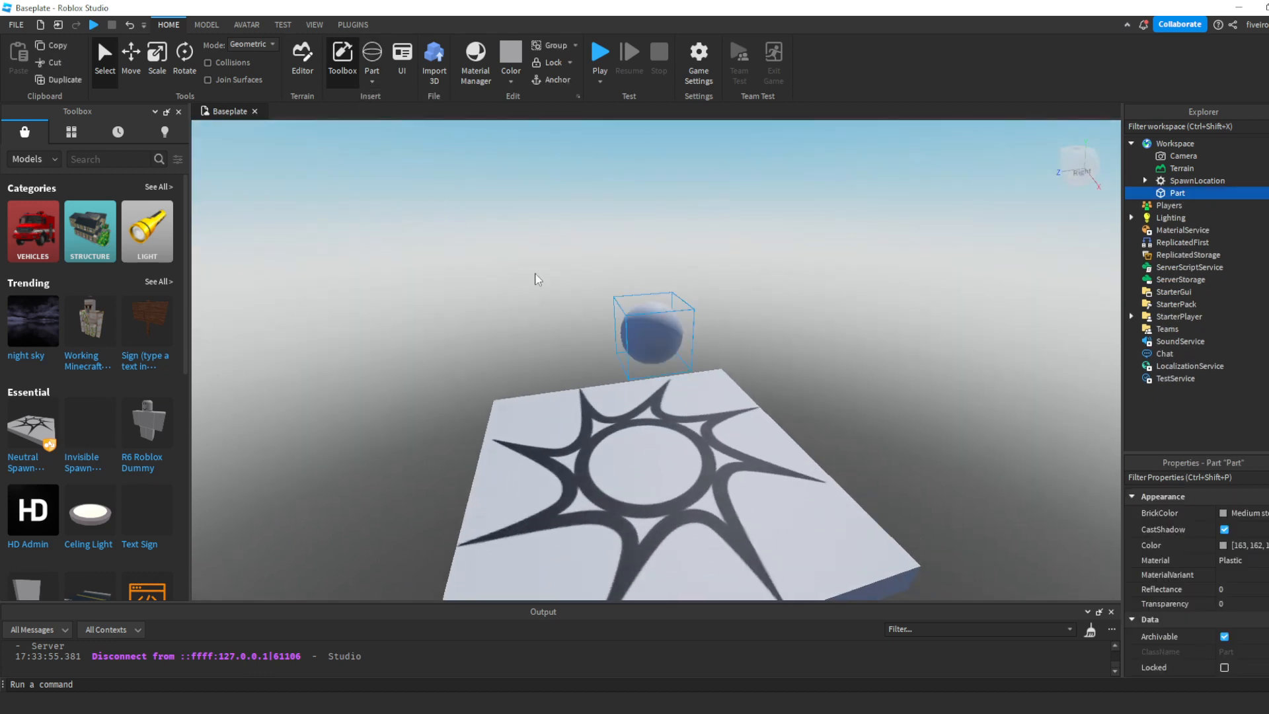
{"action": "left_click_drag", "start_coordinate": [652, 336], "coordinate": [694, 509]}
{"action": "scroll", "coordinate": [694, 510], "scroll_direction": "down", "scroll_amount": 2}
{"action": "scroll", "coordinate": [688, 496], "scroll_direction": "up", "scroll_amount": 2}
{"action": "right_click_drag", "start_coordinate": [689, 496], "coordinate": [691, 495]}
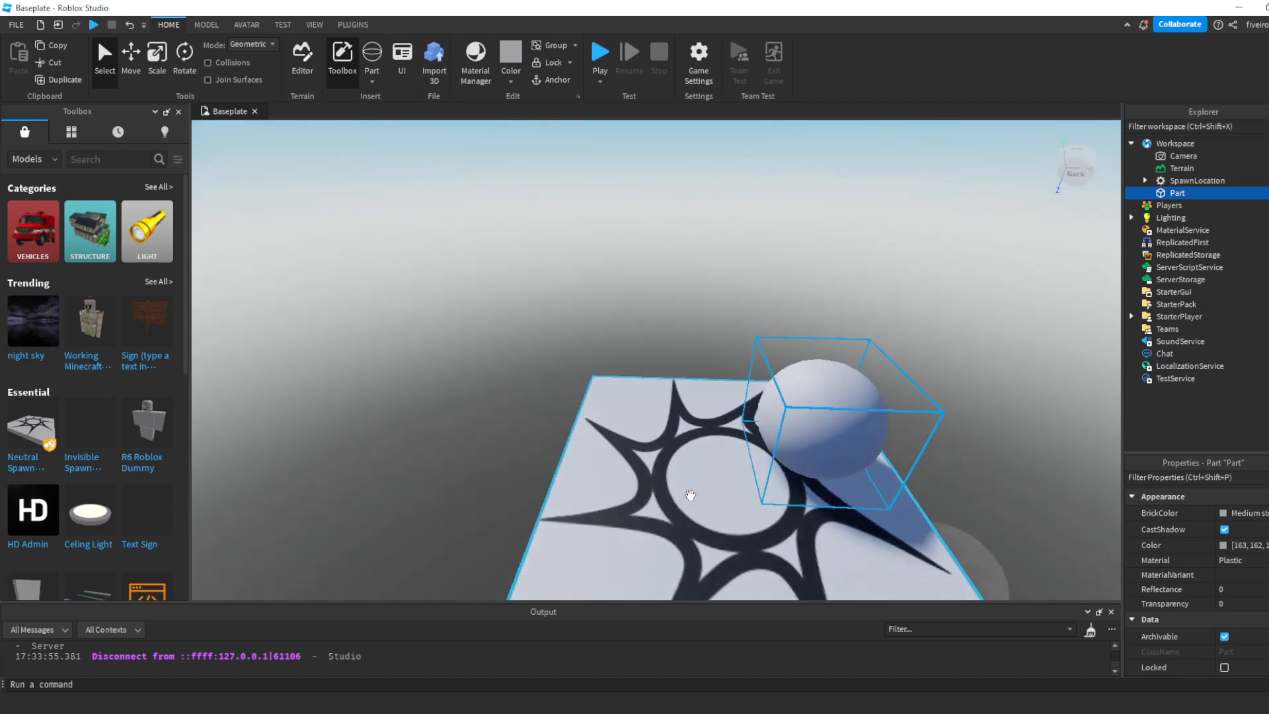
- Enlarge the sphere on the spawn location with the Scale tool
{"action": "key", "text": "s"}
{"action": "key", "text": "d"}
{"action": "key", "text": "w"}
{"action": "left_click", "coordinate": [159, 56]}
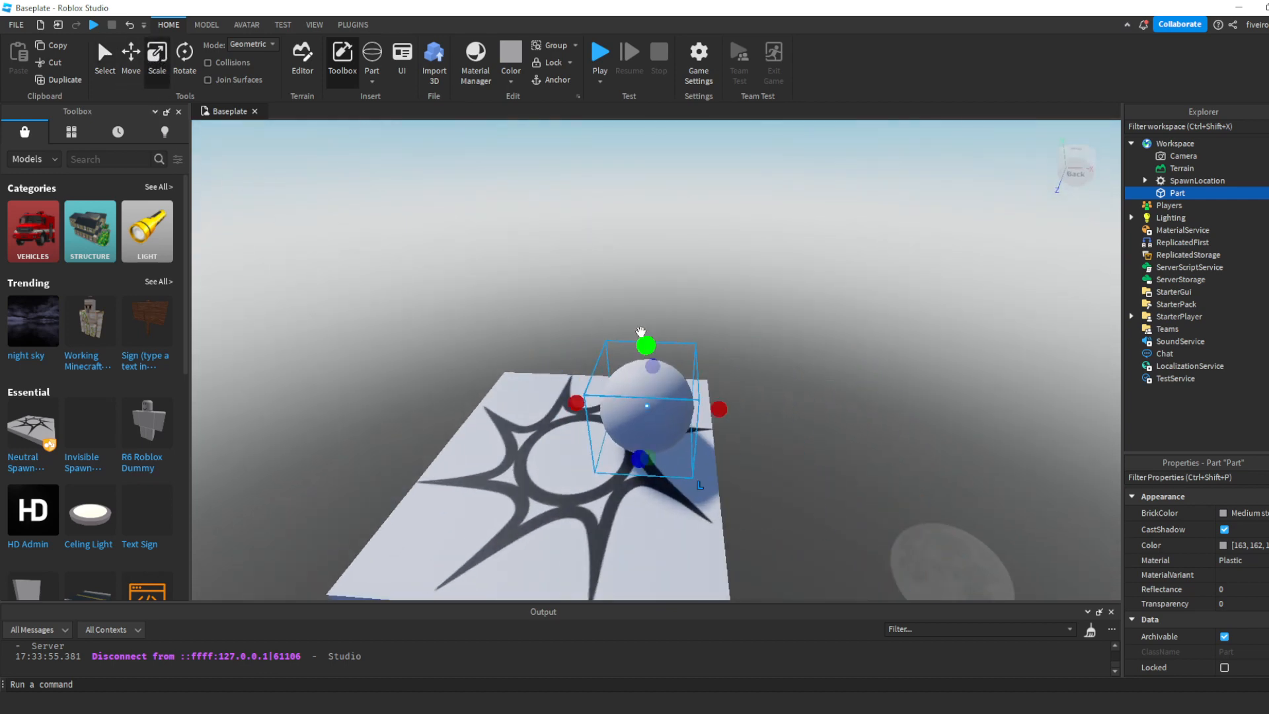
{"action": "left_click_drag", "start_coordinate": [648, 341], "coordinate": [648, 342]}
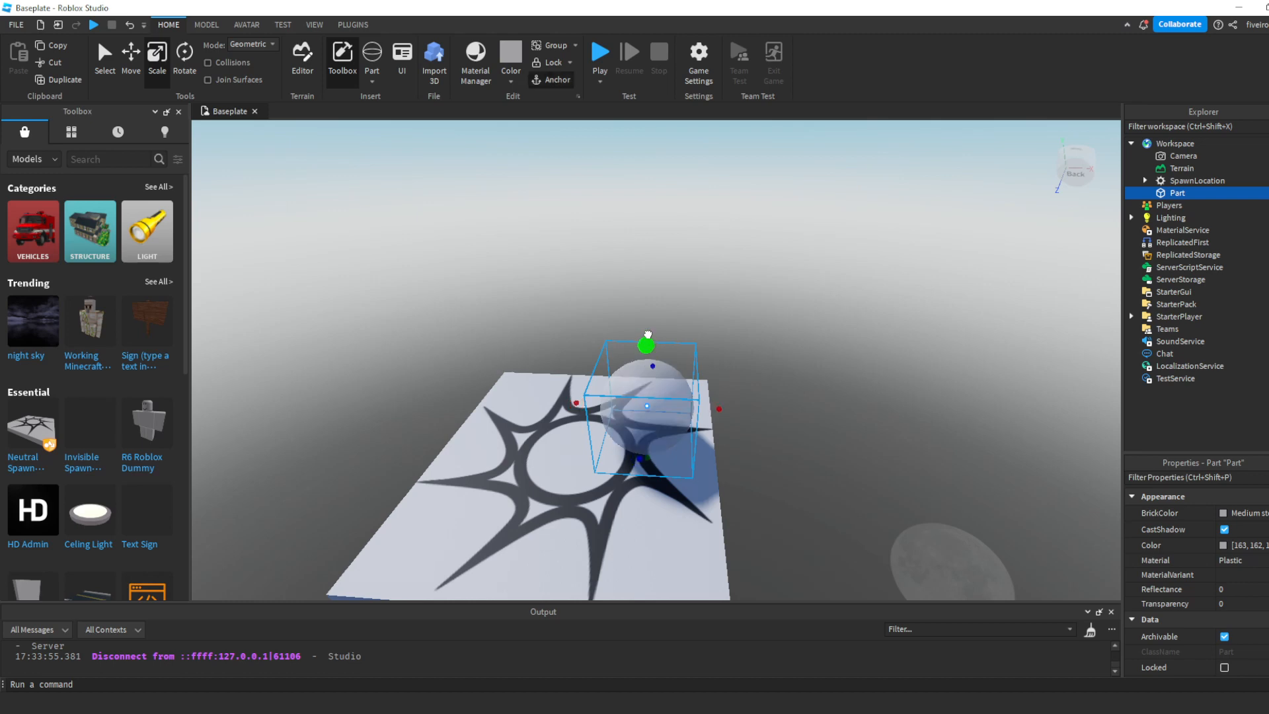
{"action": "left_click_drag", "start_coordinate": [648, 335], "coordinate": [649, 300]}
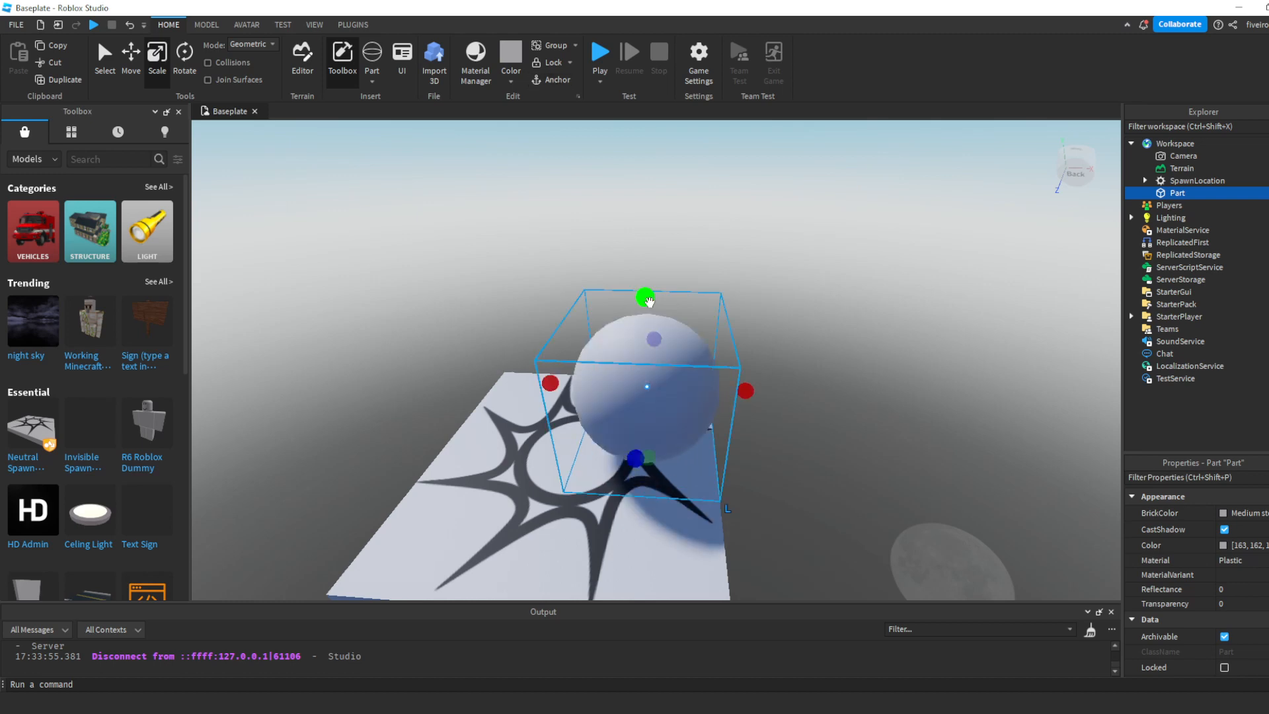
{"action": "left_click", "coordinate": [798, 333]}
{"action": "right_click_drag", "start_coordinate": [798, 333], "coordinate": [797, 333]}
{"action": "left_click", "coordinate": [666, 306]}
{"action": "right_click_drag", "start_coordinate": [646, 303], "coordinate": [687, 344]}
{"action": "key", "text": "f"}
- Move the sphere off the spawn location so that it floats beside the platform, and deselect it
{"action": "left_click", "coordinate": [131, 54]}
{"action": "left_click_drag", "start_coordinate": [761, 366], "coordinate": [632, 351]}
{"action": "left_click", "coordinate": [692, 328]}
{"action": "key", "text": "w"}
{"action": "right_click_drag", "start_coordinate": [692, 328], "coordinate": [658, 359]}
{"action": "key", "text": "w"}
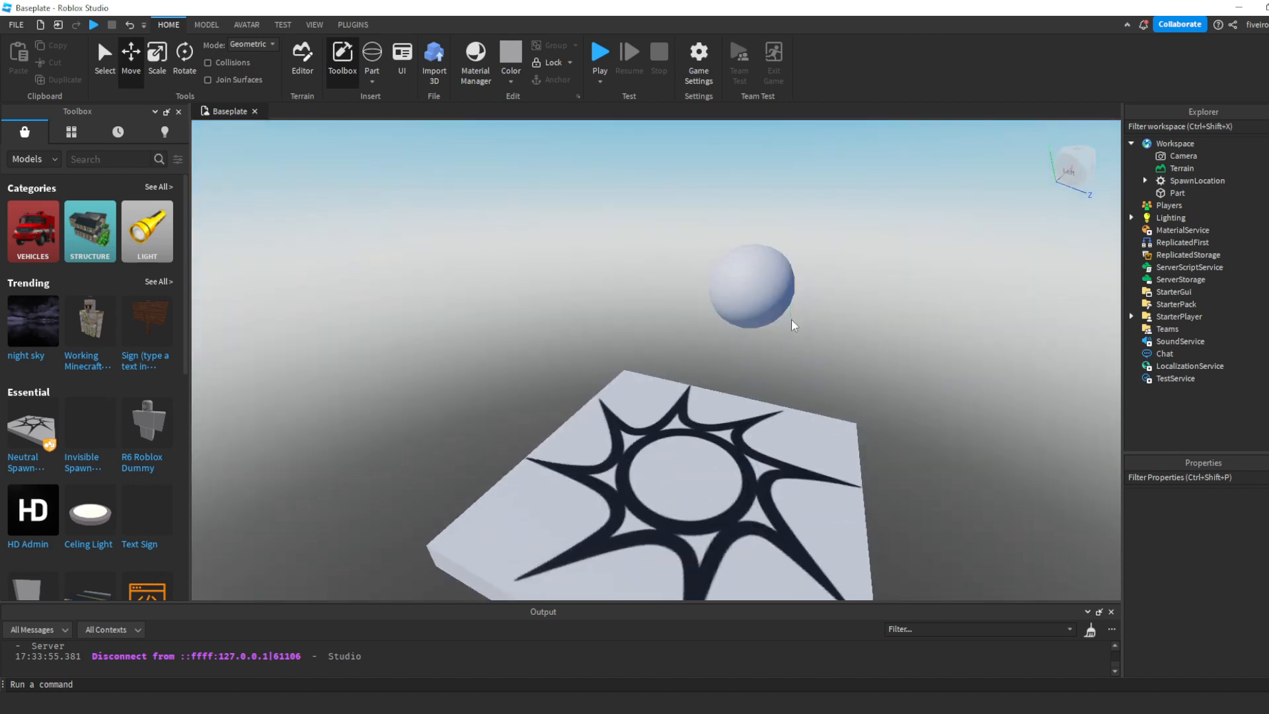
- Look over the spawn location and the floating sphere from several distances and sides
{"action": "right_click_drag", "start_coordinate": [799, 317], "coordinate": [798, 317]}
{"action": "key", "text": "a"}
{"action": "right_click_drag", "start_coordinate": [800, 322], "coordinate": [800, 322]}
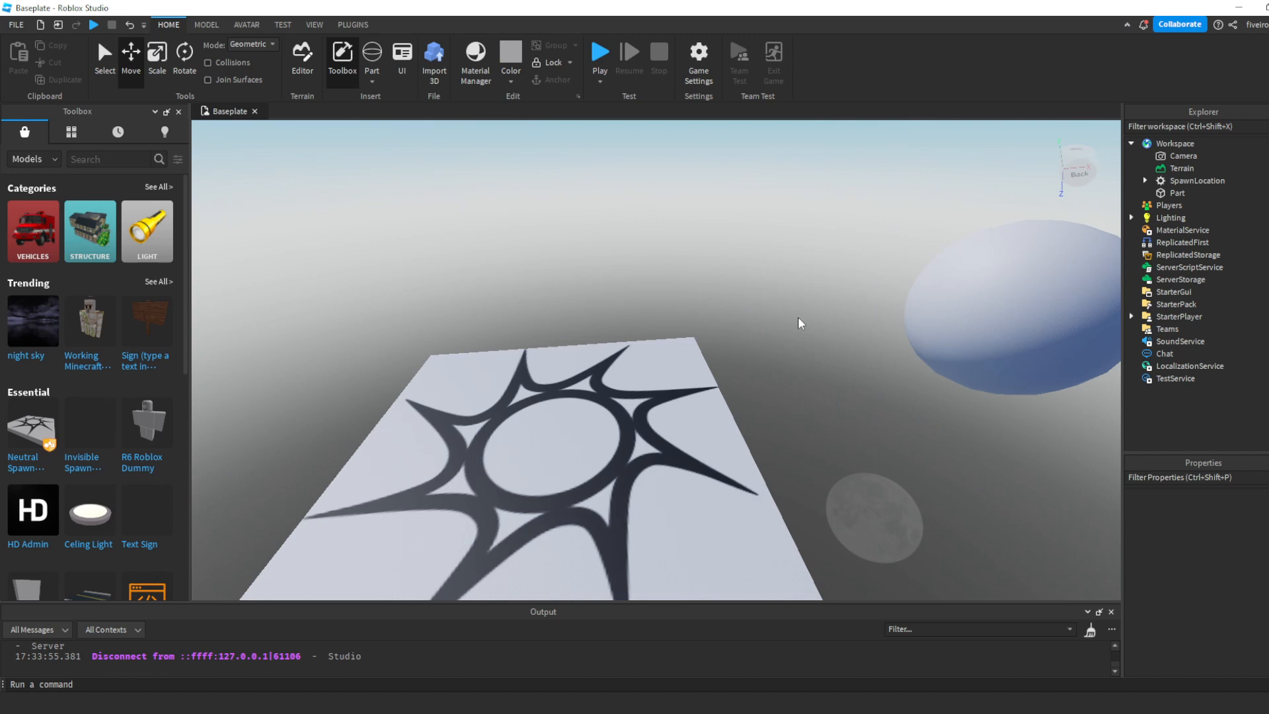
{"action": "key", "text": "s"}
{"action": "key", "text": "a"}
{"action": "key", "text": "d"}
{"action": "key", "text": "w"}
{"action": "key", "text": "a"}
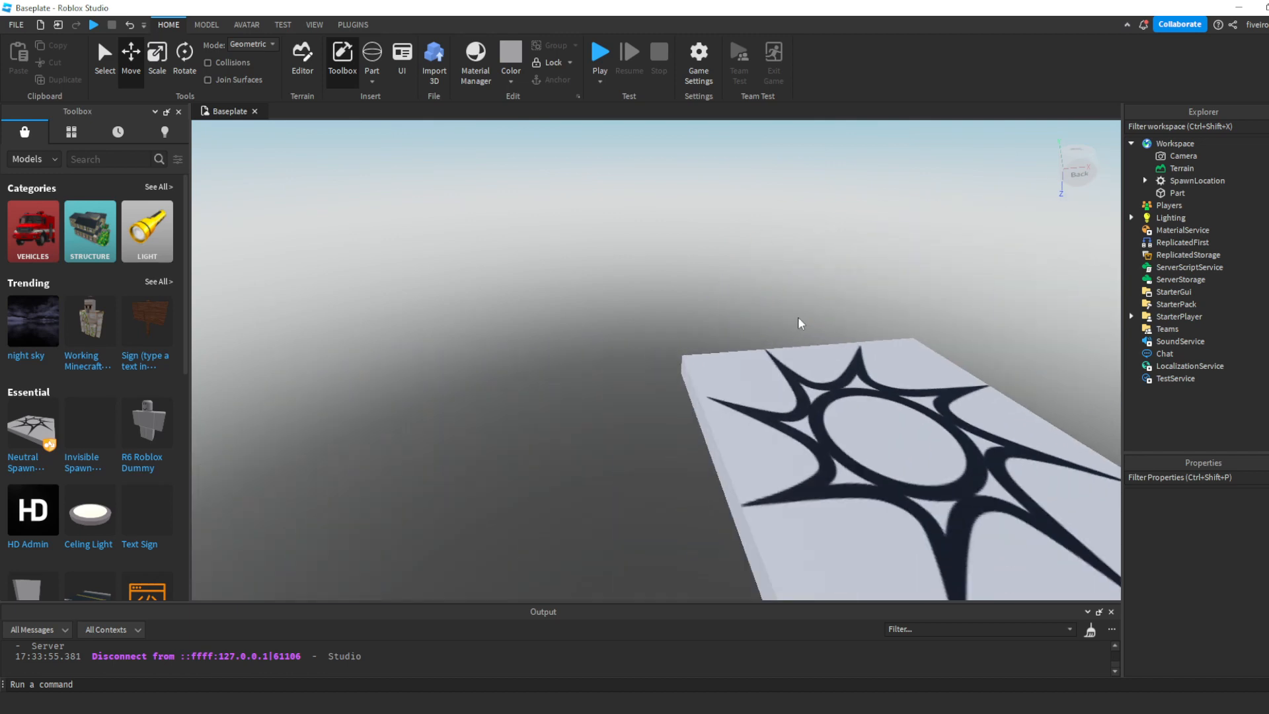
{"action": "key", "text": "s"}
{"action": "key", "text": "d"}
{"action": "key", "text": "w"}
{"action": "key", "text": "s"}
{"action": "key", "text": "a"}
{"action": "key", "text": "s"}
{"action": "key", "text": "d"}
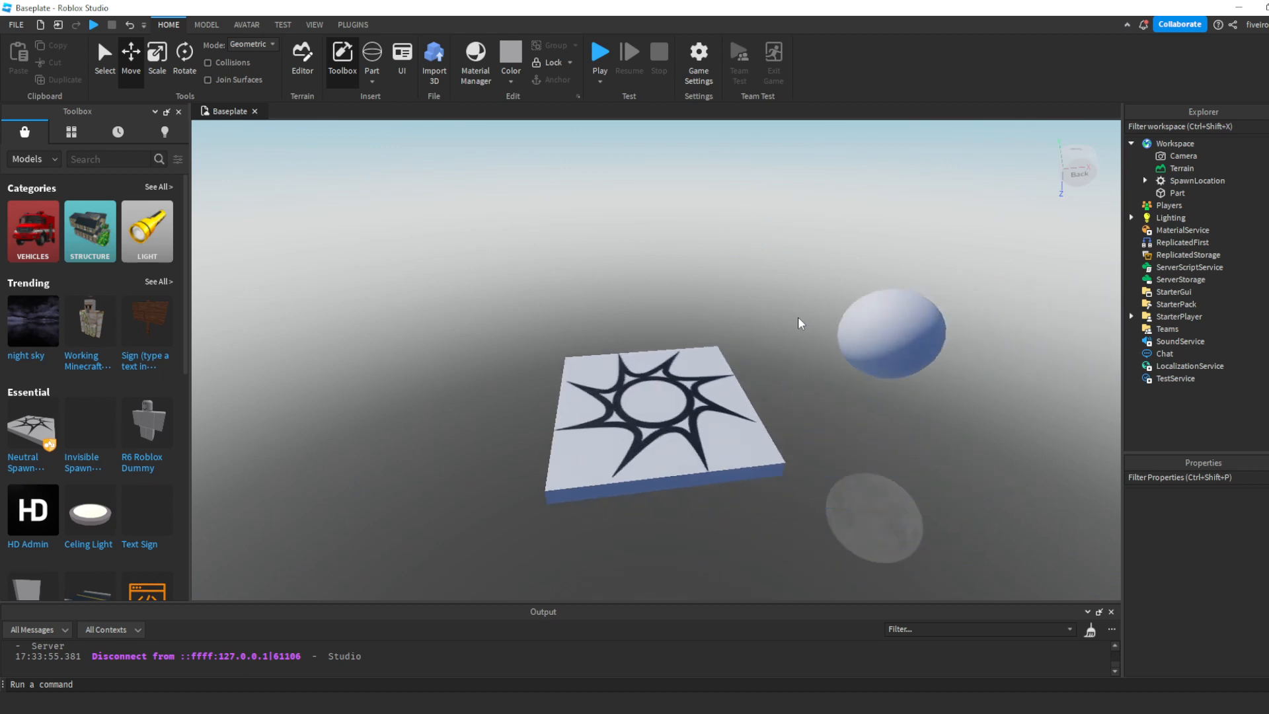
{"action": "key", "text": "a"}
{"action": "key", "text": "w"}
{"action": "key", "text": "d"}
{"action": "key", "text": "s"}
{"action": "key", "text": "w"}
{"action": "key", "text": "a"}
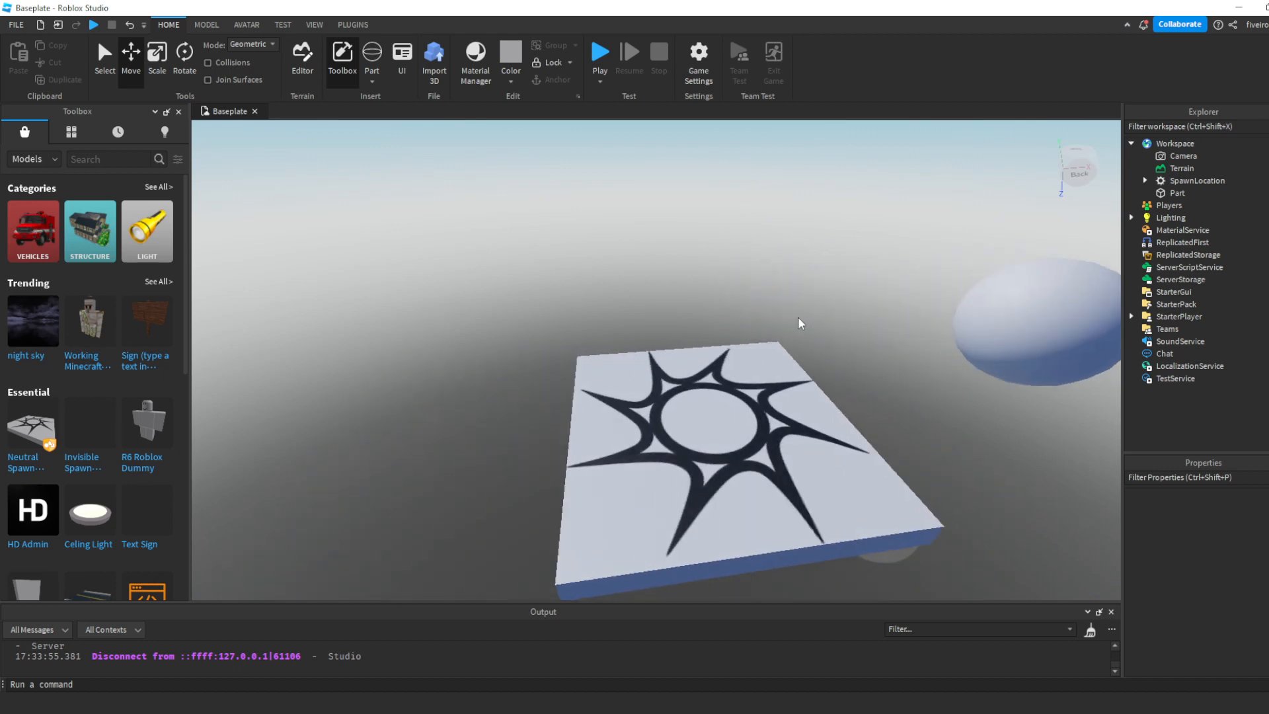
{"action": "right_click_drag", "start_coordinate": [799, 318], "coordinate": [798, 323]}
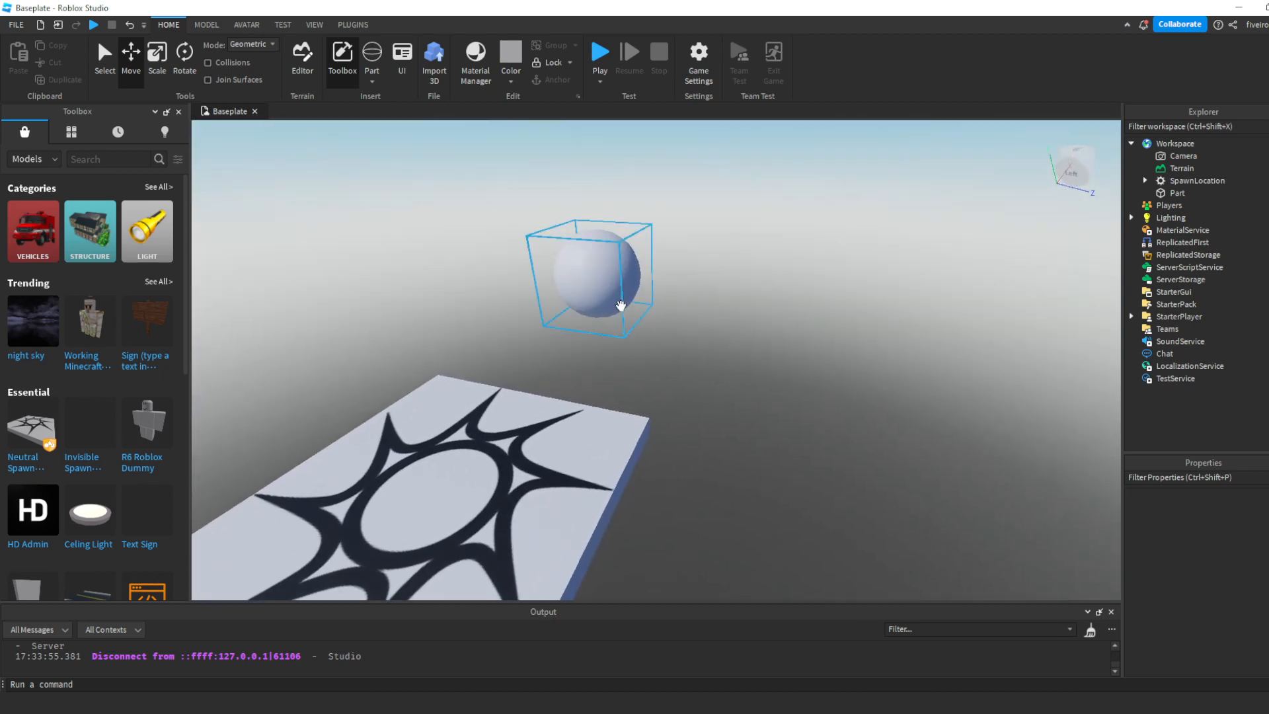
- Select the floating sphere and anchor it in place
{"action": "left_click", "coordinate": [620, 305]}
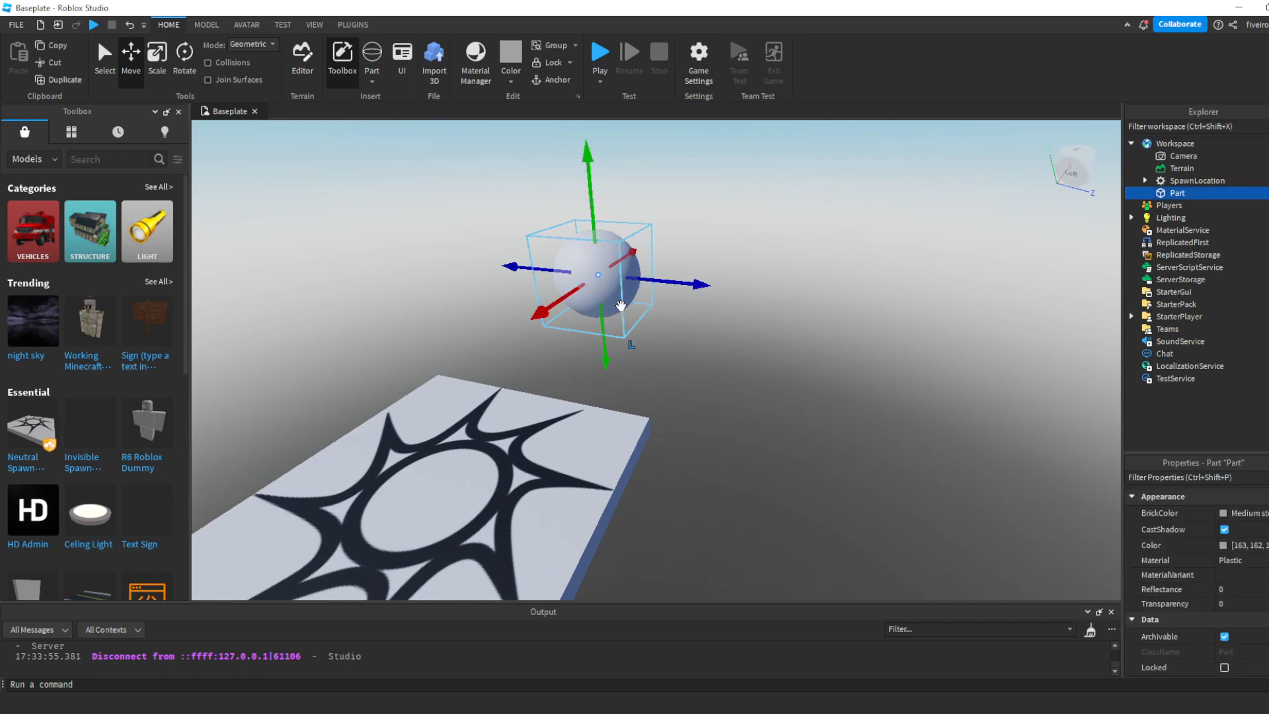
{"action": "left_click", "coordinate": [529, 488]}
{"action": "left_click", "coordinate": [606, 282]}
{"action": "left_click", "coordinate": [795, 339]}
{"action": "right_click_drag", "start_coordinate": [795, 339], "coordinate": [795, 340]}
{"action": "key", "text": "w"}
{"action": "key", "text": "d"}
{"action": "key", "text": "s"}
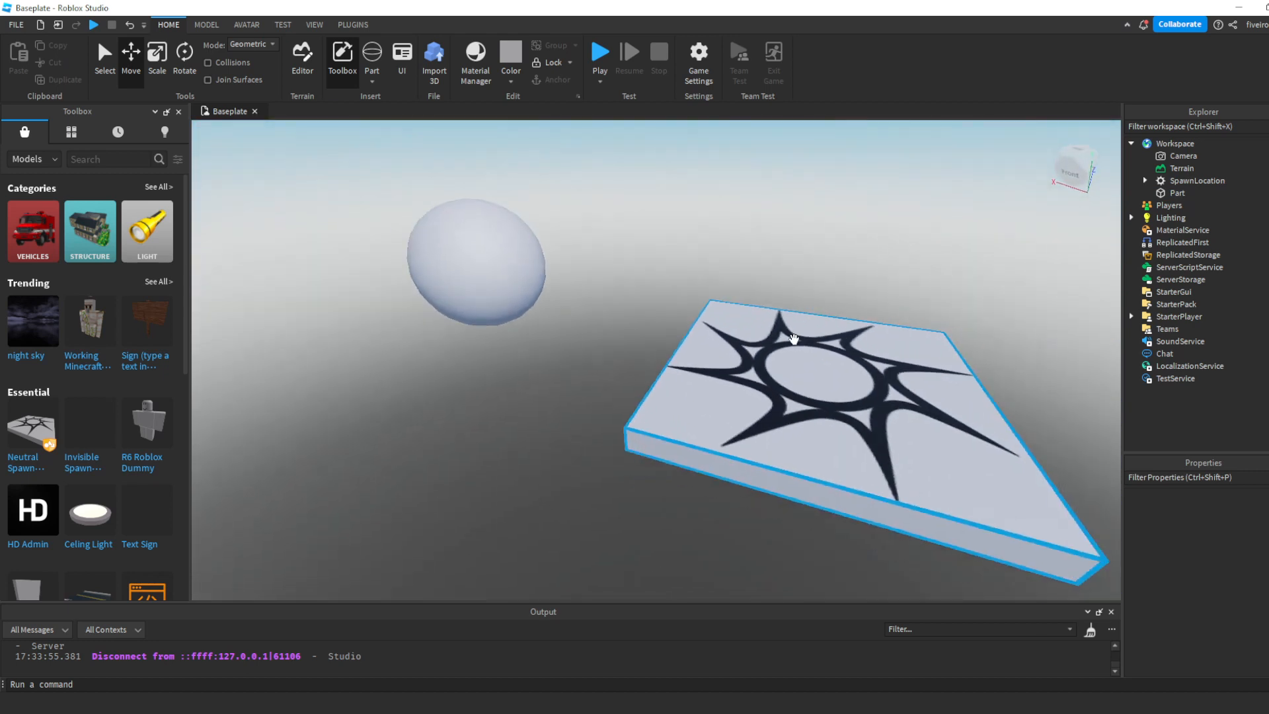
{"action": "key", "text": "a"}
{"action": "left_click", "coordinate": [551, 244]}
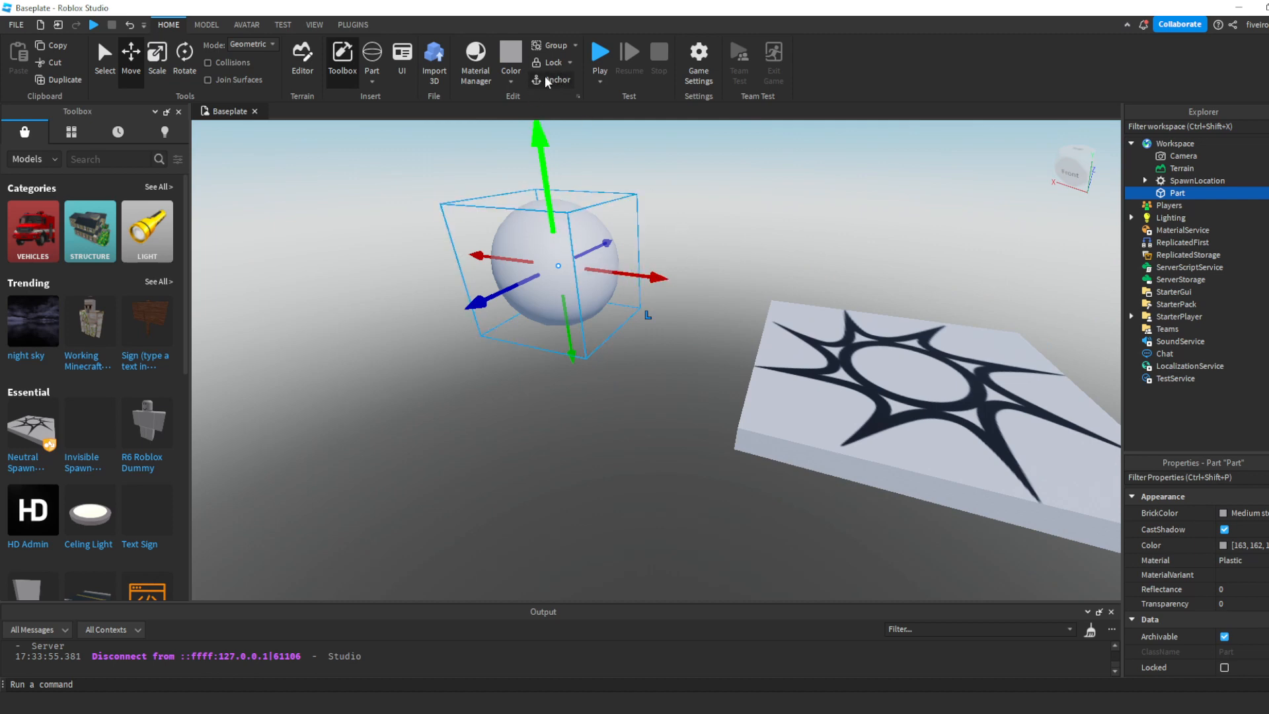
{"action": "left_click", "coordinate": [704, 296]}
- Nudge the anchored sphere along its vertical axis with the Move tool and check it from the opposite side
{"action": "right_click_drag", "start_coordinate": [717, 289], "coordinate": [709, 254]}
{"action": "left_click", "coordinate": [609, 306]}
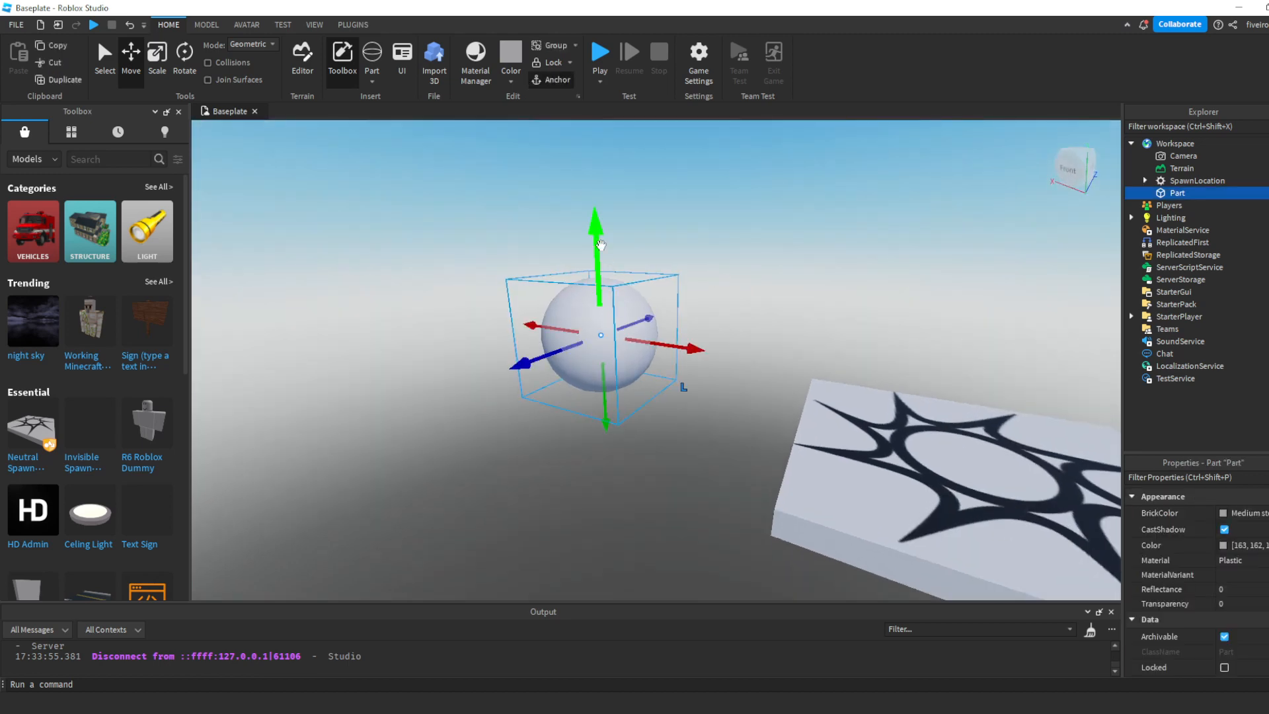
{"action": "left_click_drag", "start_coordinate": [595, 227], "coordinate": [582, 205]}
{"action": "left_click", "coordinate": [787, 305]}
{"action": "right_click_drag", "start_coordinate": [788, 303], "coordinate": [787, 311]}
{"action": "mouse_move", "coordinate": [739, 363]}
{"action": "right_mouse_down"}
{"action": "mouse_move", "coordinate": [737, 329]}
{"action": "mouse_move", "coordinate": [743, 337]}
{"action": "right_mouse_up"}
{"action": "left_click", "coordinate": [675, 316]}
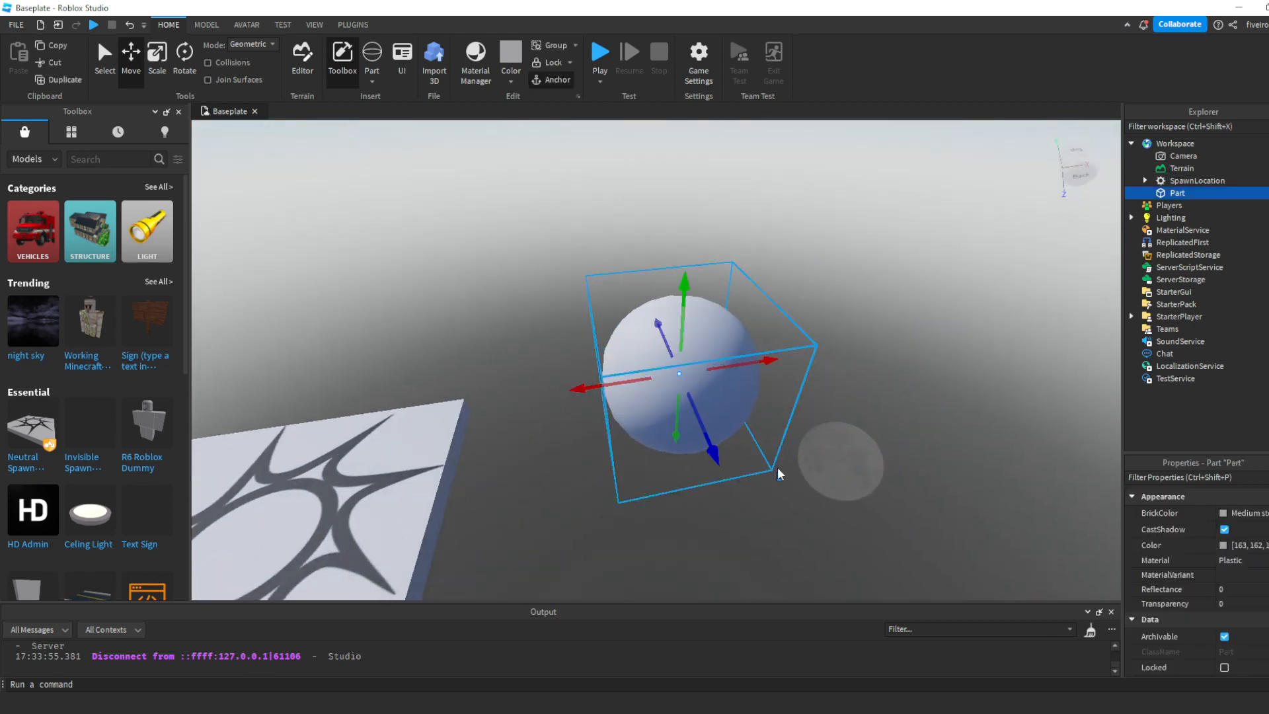
{"action": "right_click_drag", "start_coordinate": [777, 467], "coordinate": [778, 423]}
- Color the sphere Really red and deselect it
{"action": "left_click", "coordinate": [511, 81]}
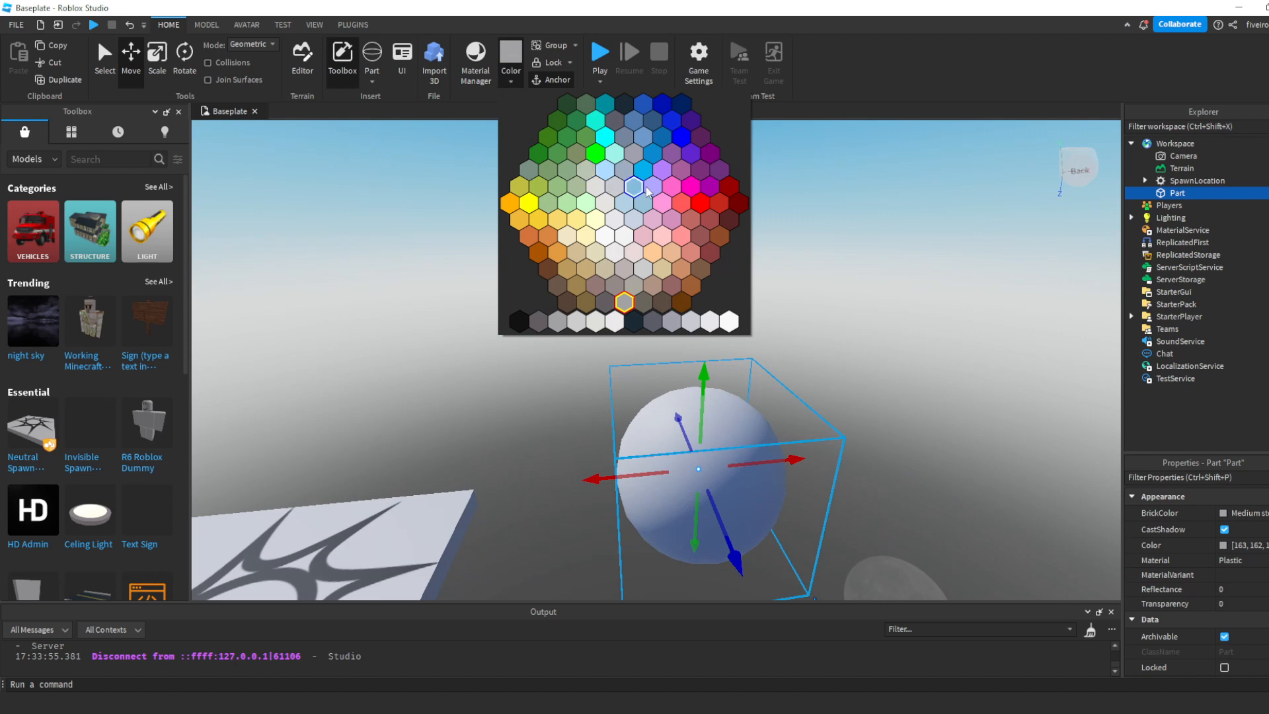
{"action": "left_click", "coordinate": [702, 210]}
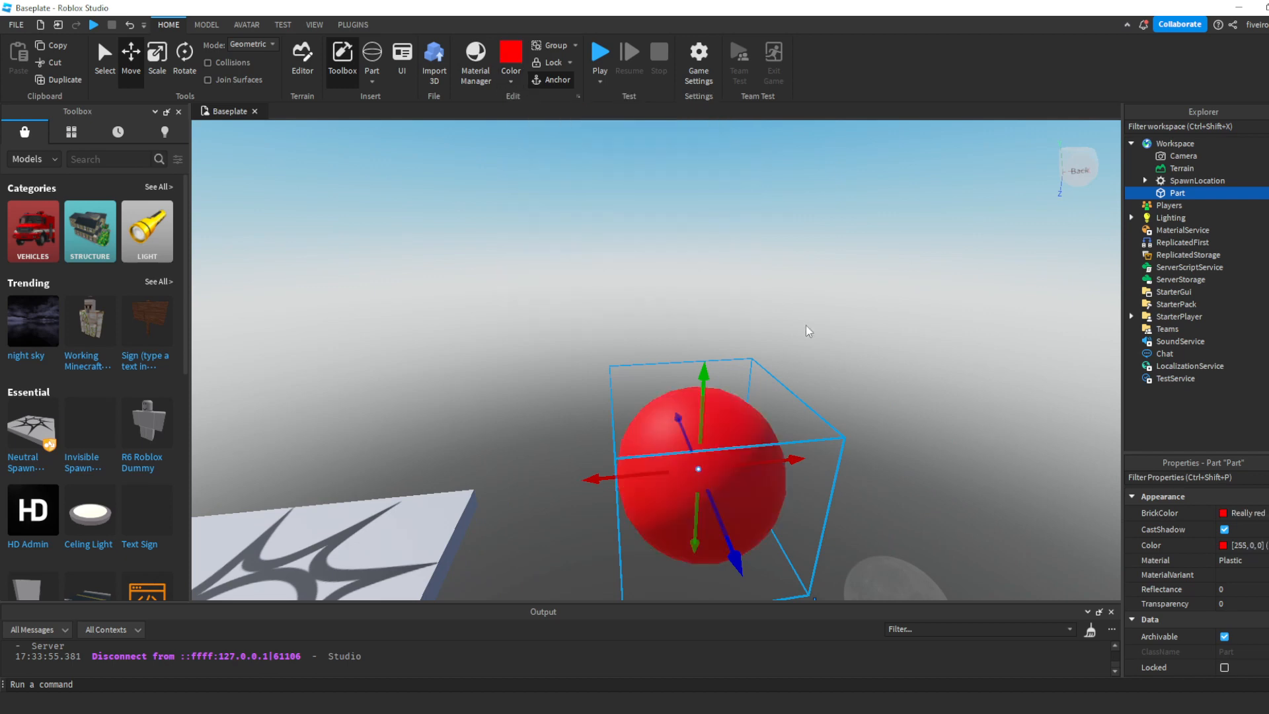
{"action": "left_click", "coordinate": [881, 379]}
{"action": "key", "text": "s"}
{"action": "right_click_drag", "start_coordinate": [881, 380], "coordinate": [796, 360]}
{"action": "key", "text": "d"}
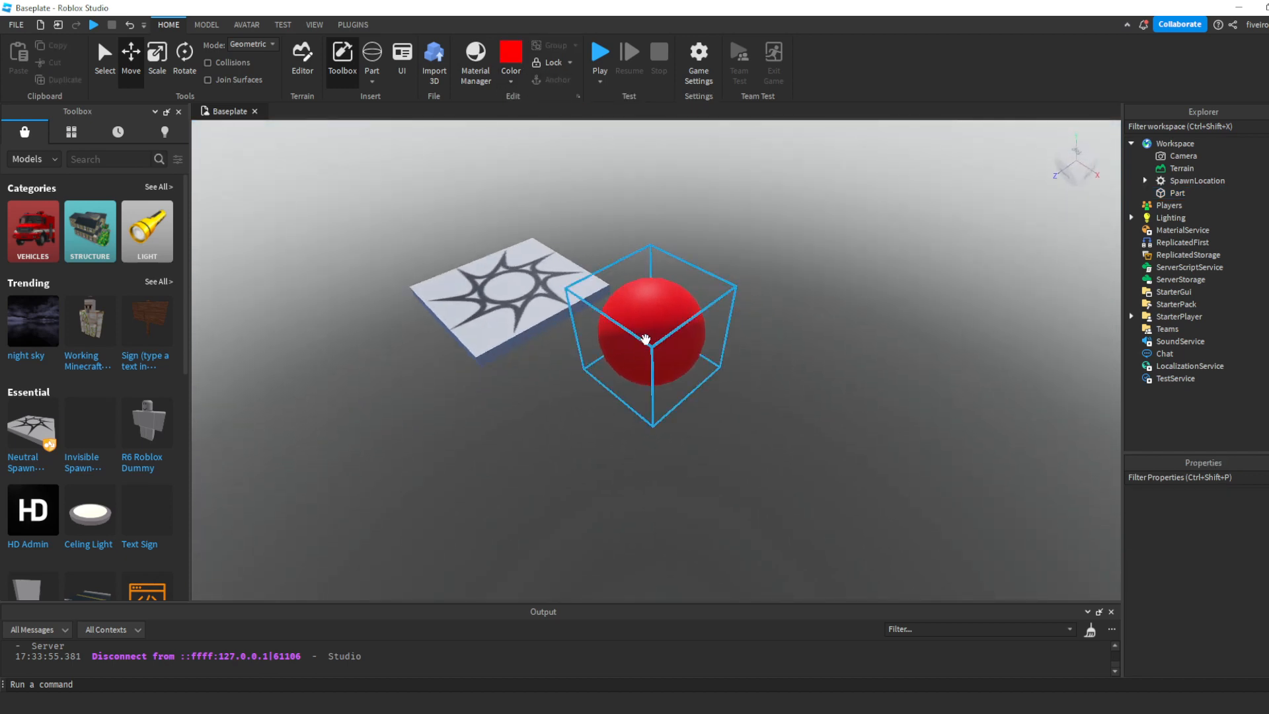
- Rename the red sphere part as BallHop
{"action": "left_click", "coordinate": [652, 370]}
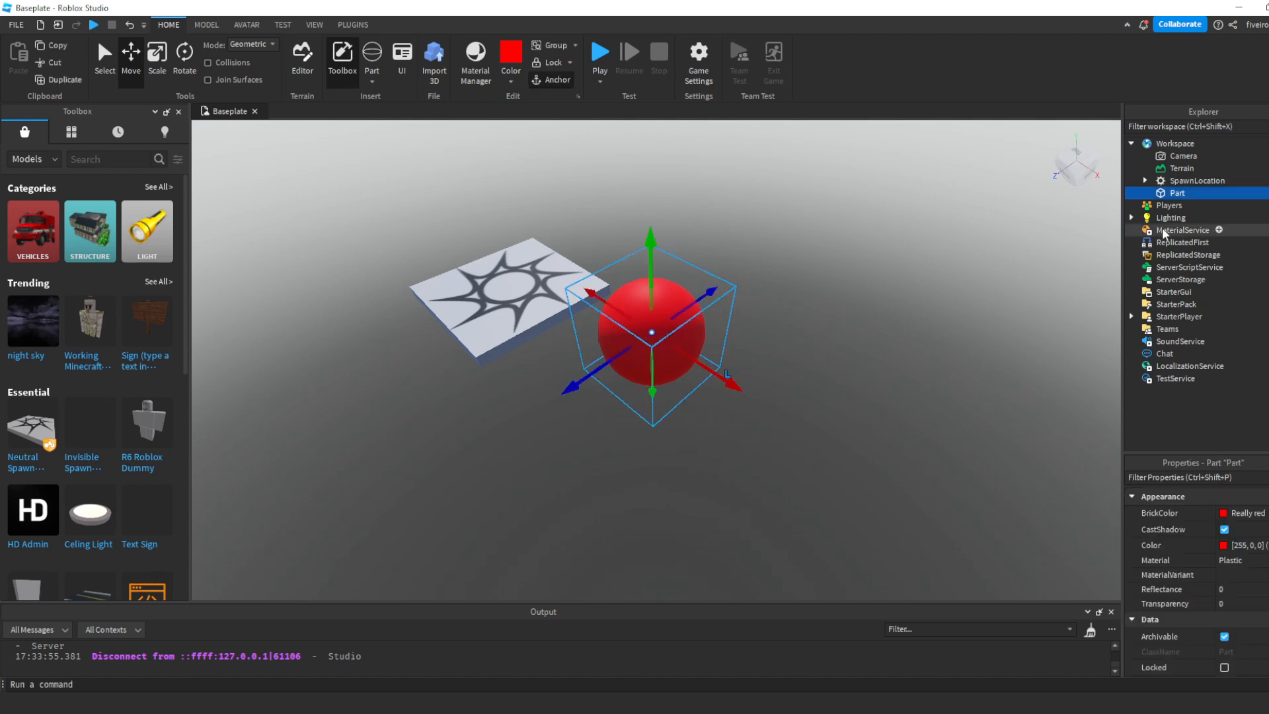
{"action": "mouse_move", "coordinate": [1179, 196]}
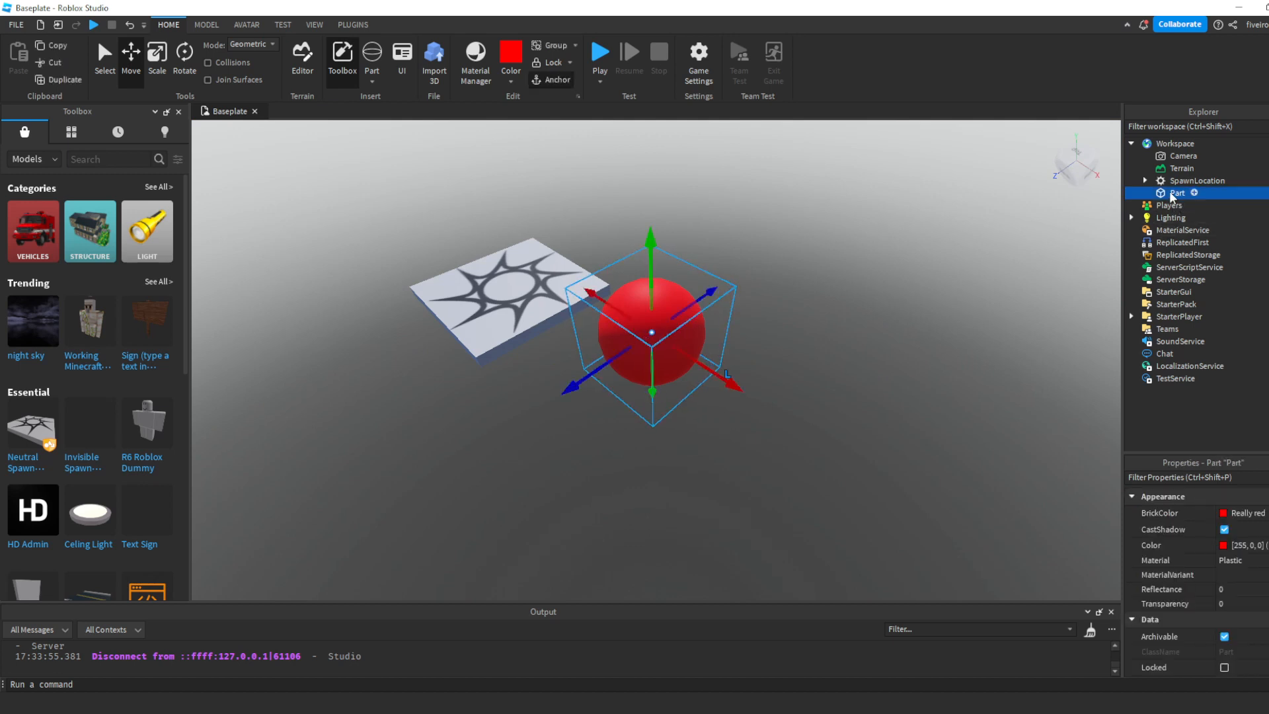
{"action": "scroll", "coordinate": [1236, 582], "scroll_direction": "down", "scroll_amount": 3}
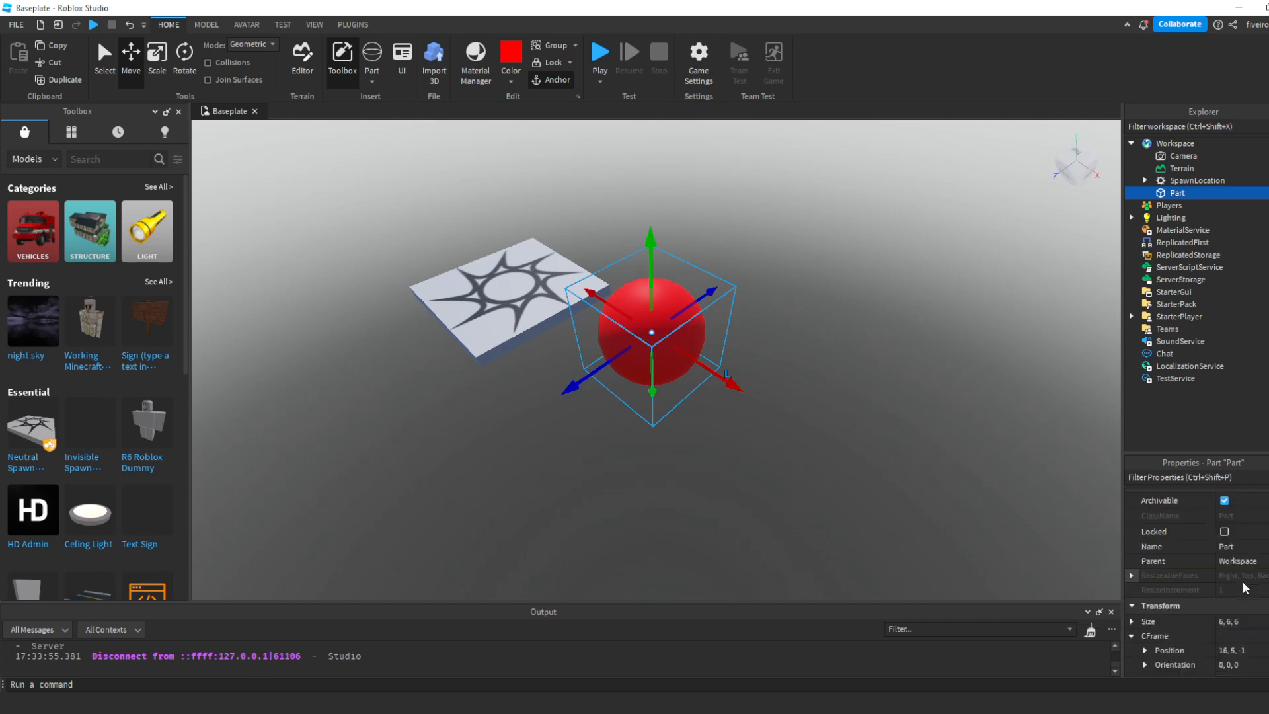
{"action": "scroll", "coordinate": [1234, 549], "scroll_direction": "up", "scroll_amount": 3}
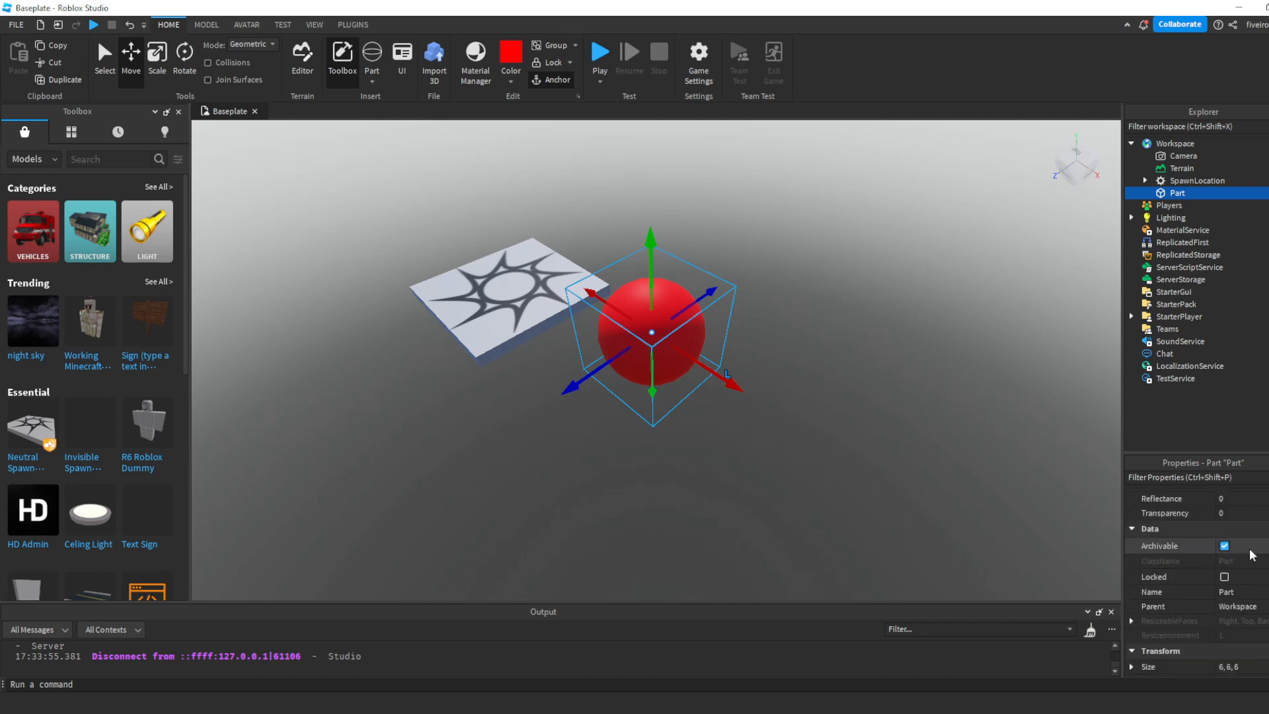
{"action": "scroll", "coordinate": [1254, 555], "scroll_direction": "down", "scroll_amount": 2}
{"action": "left_click", "coordinate": [1229, 637]}
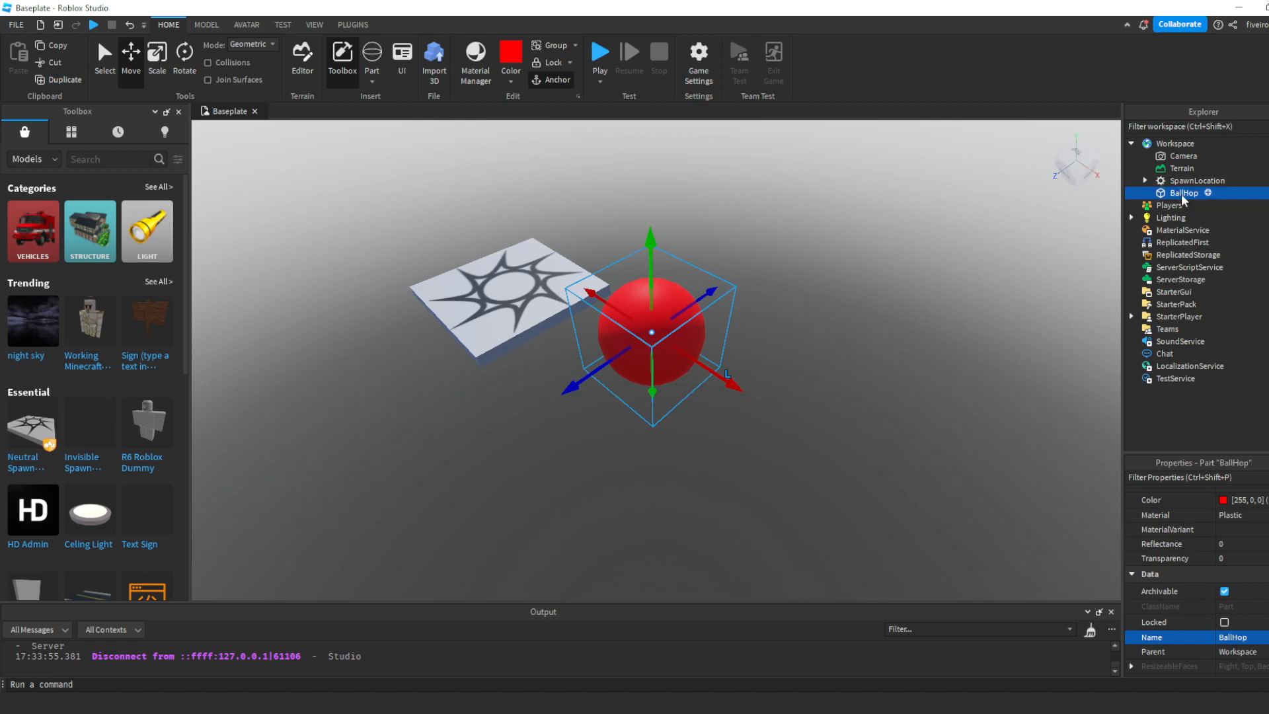
- Copy and paste the BallHop sphere, and move the copy diagonally away from the original along the red and blue axes
{"action": "left_click", "coordinate": [825, 476]}
{"action": "key", "text": "w"}
{"action": "right_click_drag", "start_coordinate": [827, 481], "coordinate": [742, 427]}
{"action": "left_click", "coordinate": [741, 426]}
{"action": "key", "text": "f"}
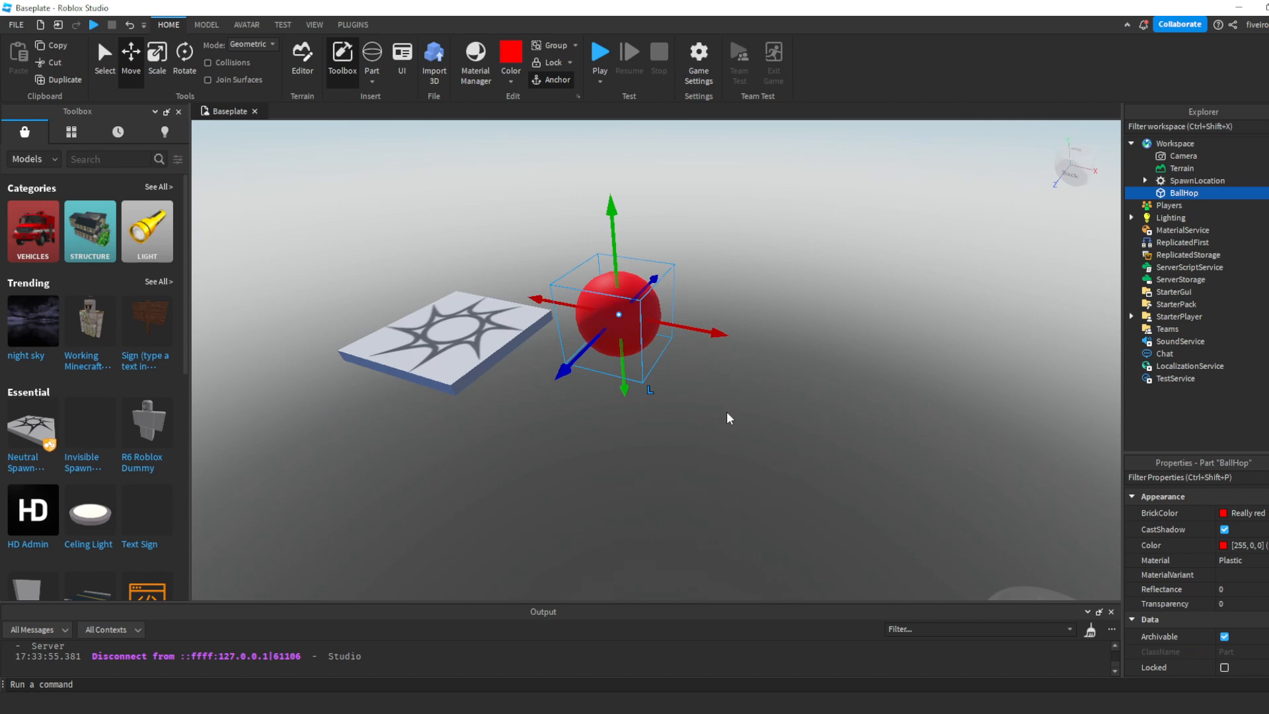
{"action": "left_click", "coordinate": [727, 413]}
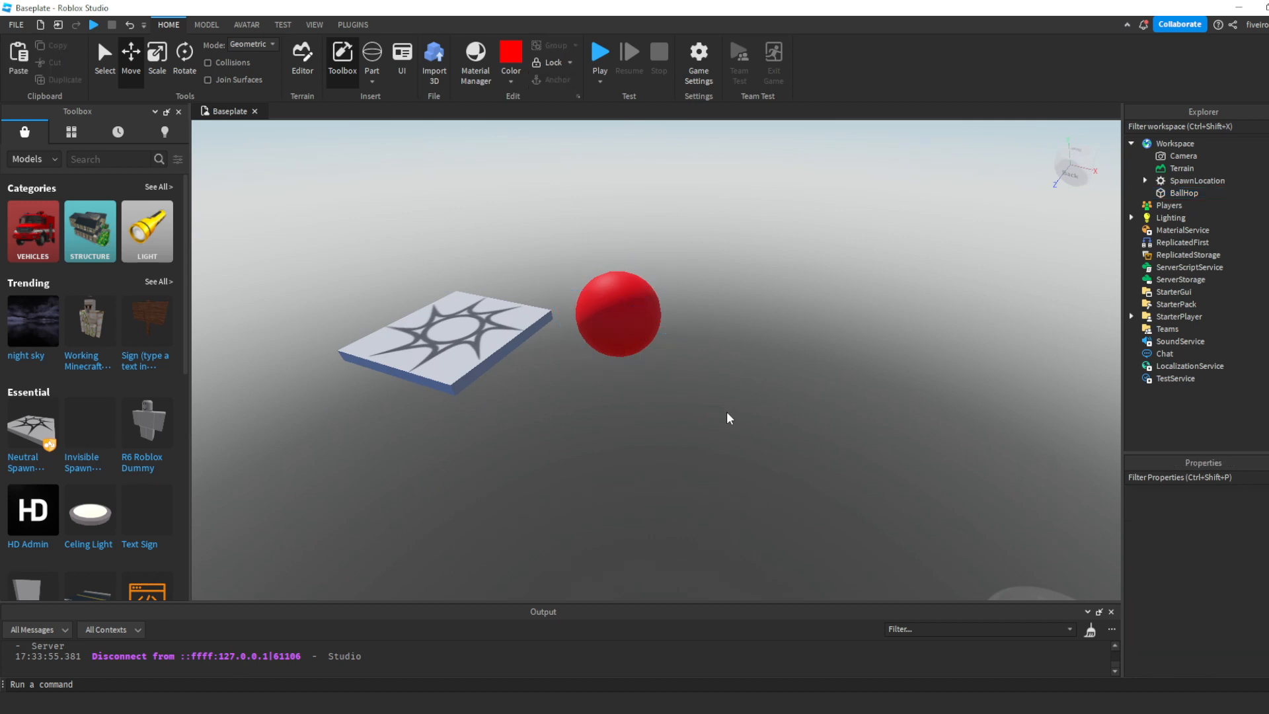
{"action": "left_click", "coordinate": [619, 309]}
{"action": "key", "text": "ctrl+c"}
{"action": "key", "text": "ctrl+v"}
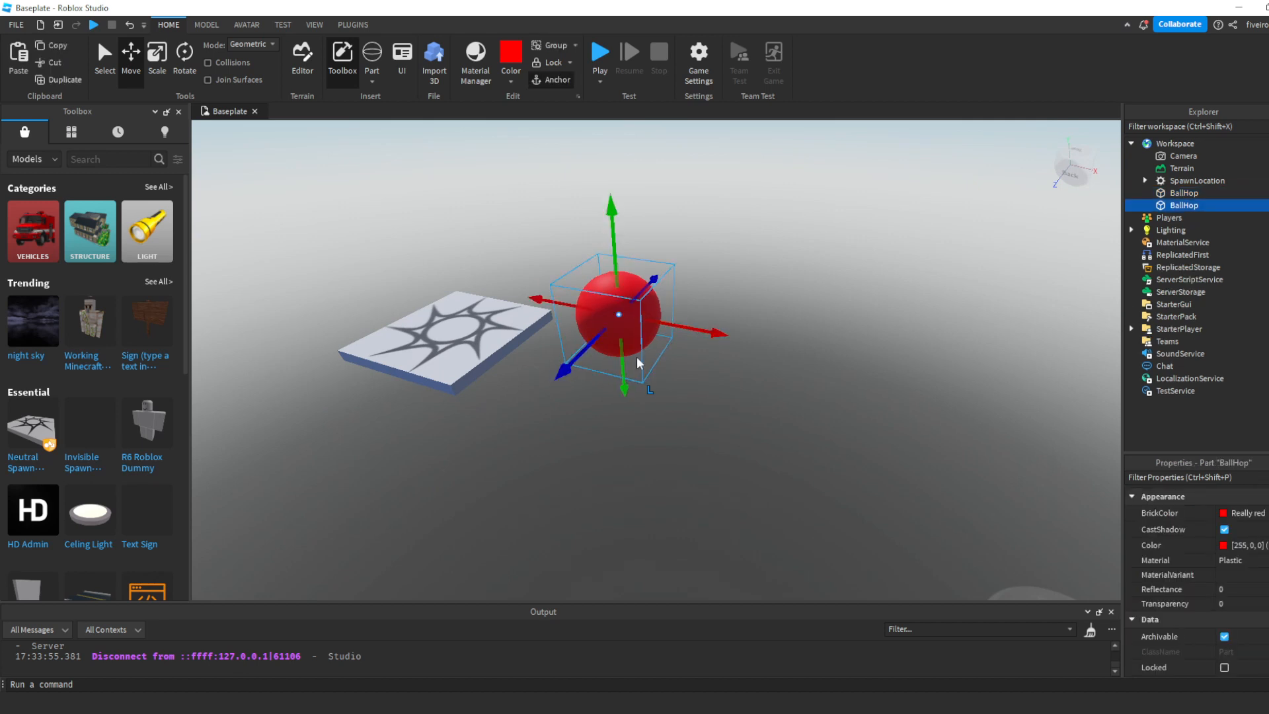
{"action": "left_click_drag", "start_coordinate": [712, 330], "coordinate": [820, 347]}
{"action": "left_click_drag", "start_coordinate": [694, 376], "coordinate": [667, 432]}
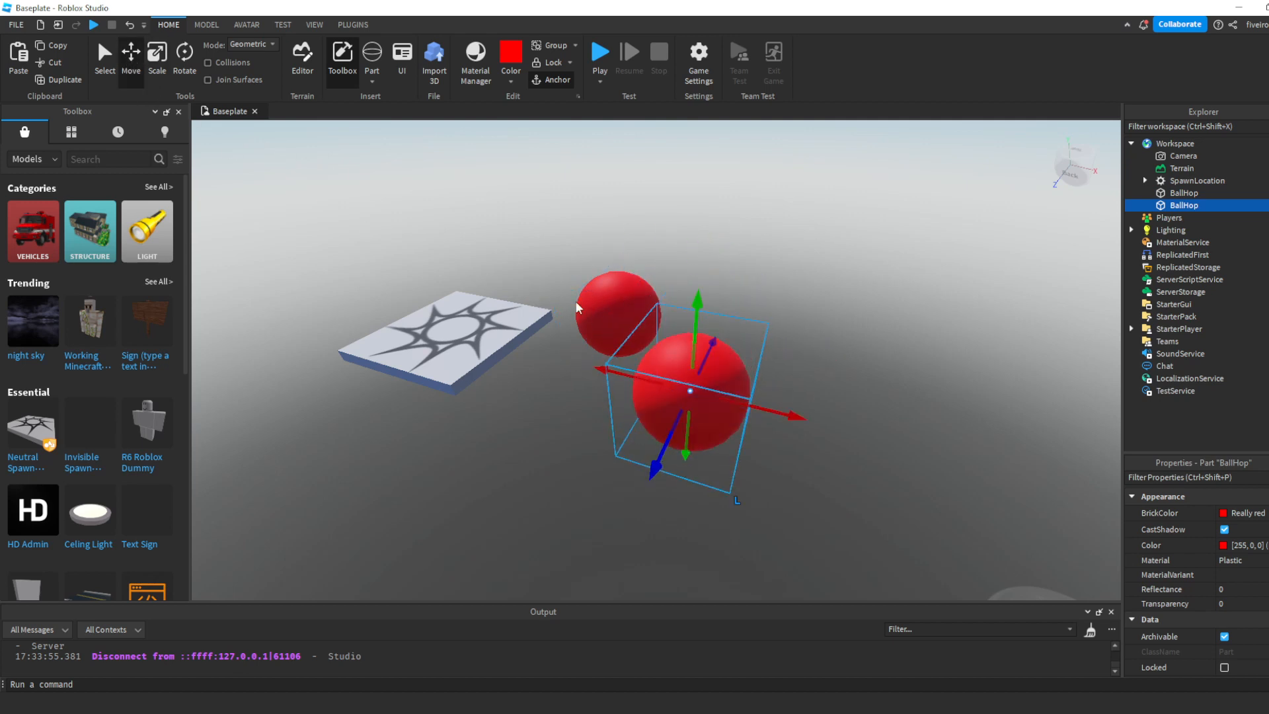
- Color the second BallHop sphere Electric blue
{"action": "key", "text": "d"}
{"action": "right_click_drag", "start_coordinate": [747, 375], "coordinate": [747, 374]}
{"action": "left_click_drag", "start_coordinate": [712, 295], "coordinate": [639, 311]}
{"action": "key", "text": "f"}
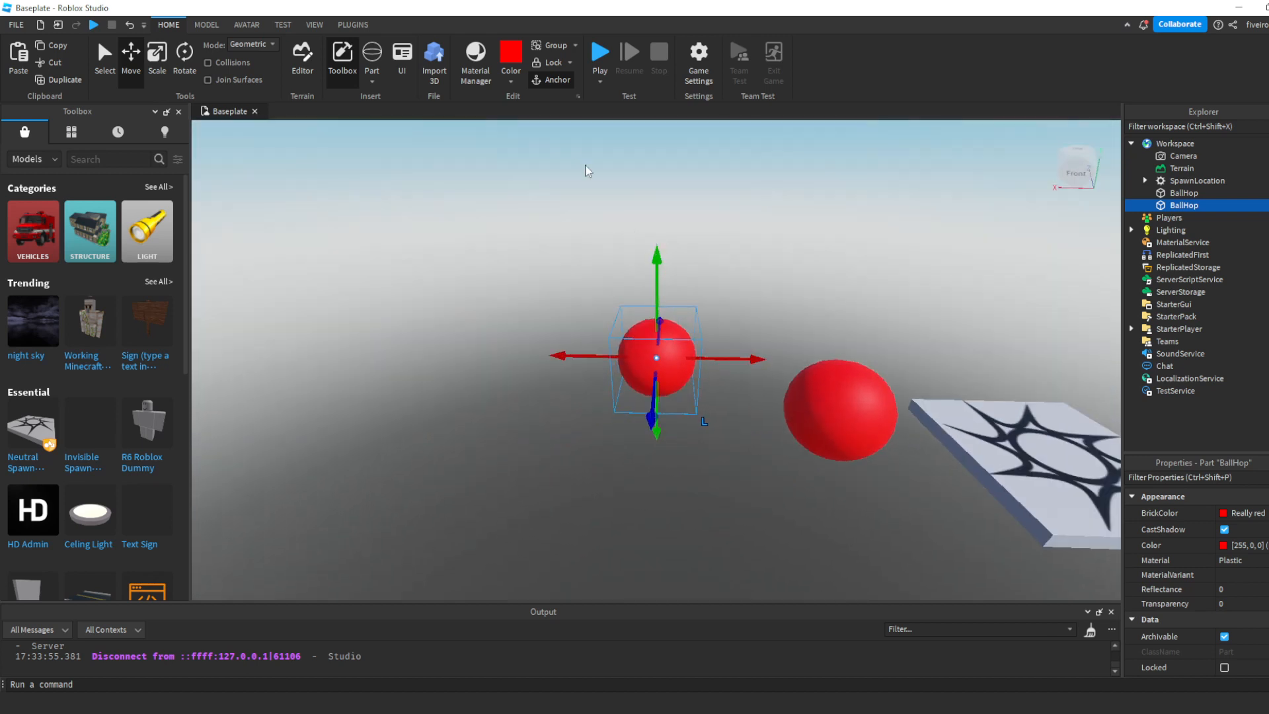
{"action": "left_click", "coordinate": [509, 81]}
{"action": "left_click", "coordinate": [657, 157]}
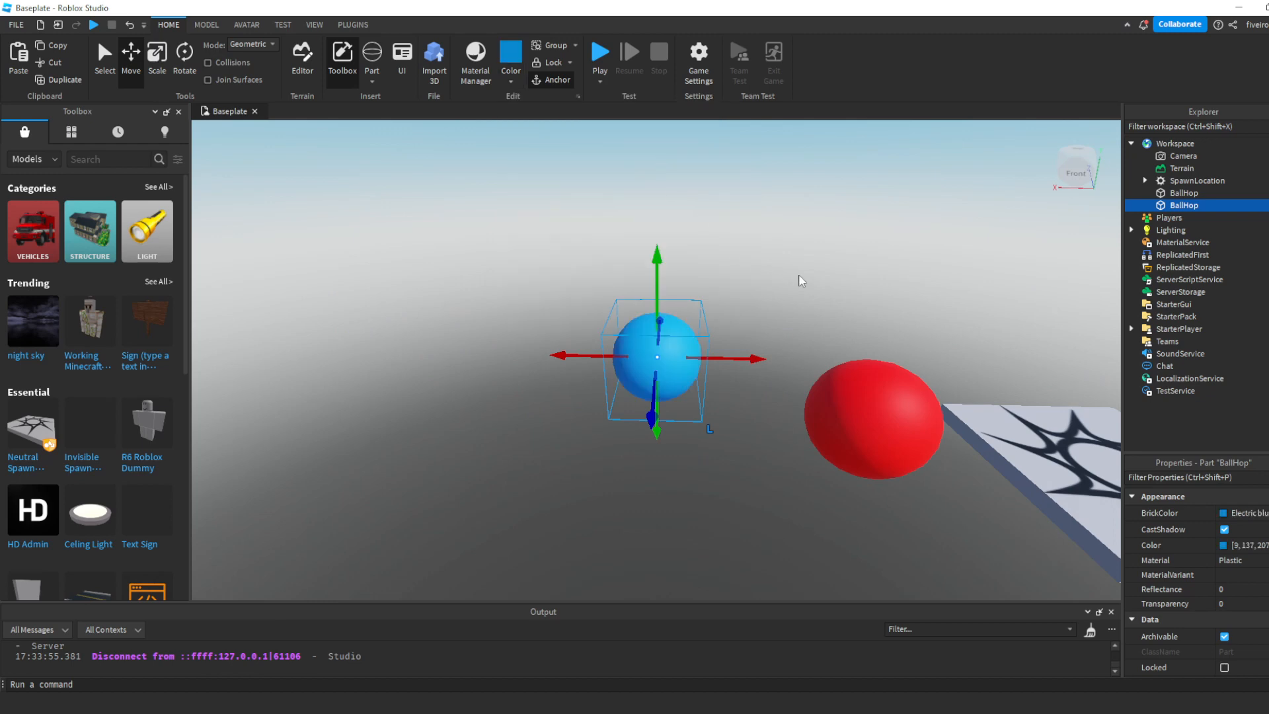
- Duplicate the blue ball, place the copy farther from the spawn on the opposite side of the path, and color it Lime green
{"action": "left_click", "coordinate": [799, 275]}
{"action": "key", "text": "d"}
{"action": "right_click_drag", "start_coordinate": [800, 275], "coordinate": [799, 274]}
{"action": "key", "text": "w"}
{"action": "key", "text": "d"}
{"action": "key", "text": "s"}
{"action": "left_click", "coordinate": [583, 356]}
{"action": "key", "text": "ctrl+d"}
{"action": "left_click_drag", "start_coordinate": [667, 374], "coordinate": [843, 401]}
{"action": "left_click_drag", "start_coordinate": [721, 453], "coordinate": [760, 377]}
{"action": "left_click_drag", "start_coordinate": [817, 331], "coordinate": [760, 323]}
{"action": "left_click", "coordinate": [513, 83]}
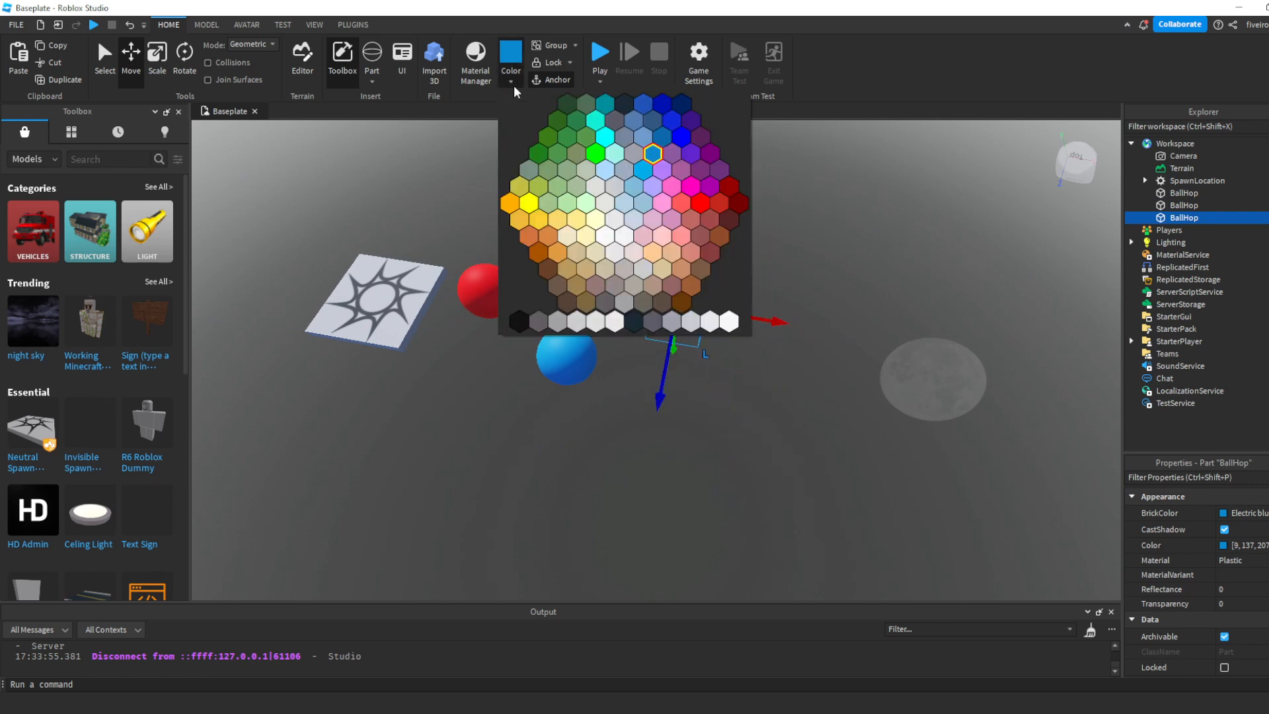
{"action": "left_click", "coordinate": [595, 155]}
- Duplicate the green ball, place the copy diagonally beyond it, and color it New Yeller
{"action": "key", "text": "ctrl+d"}
{"action": "left_click_drag", "start_coordinate": [765, 351], "coordinate": [859, 354]}
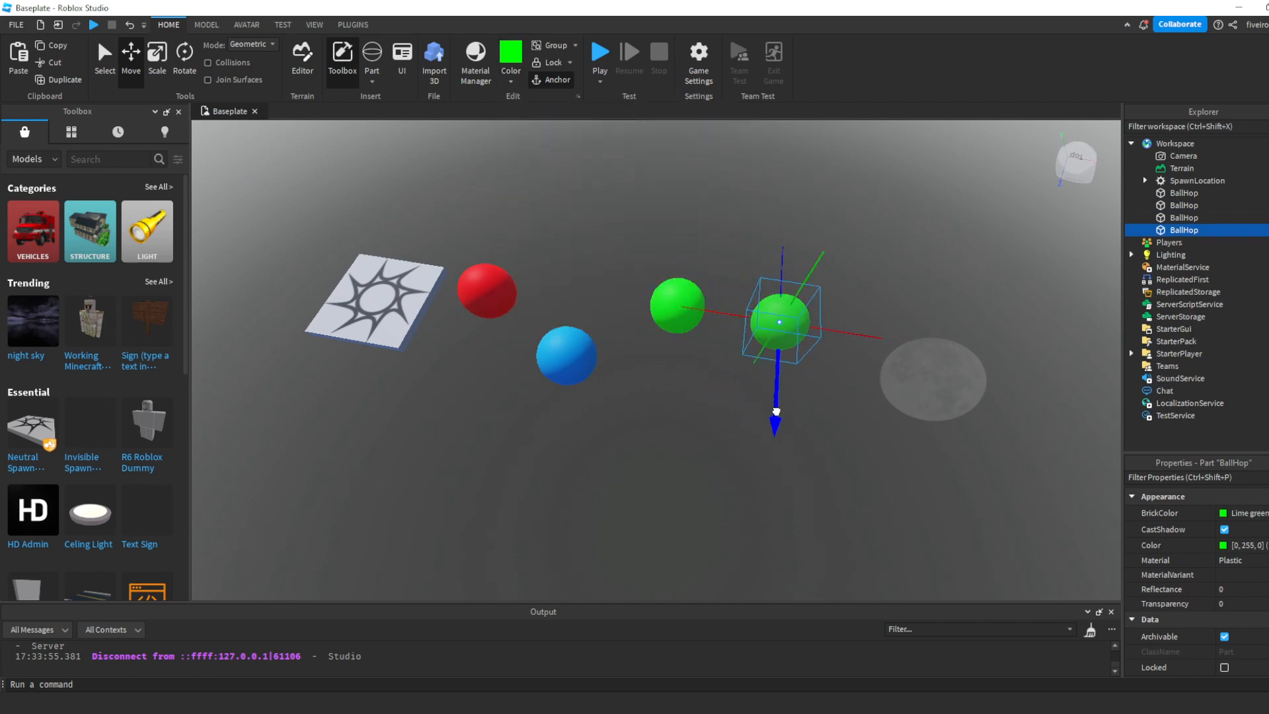
{"action": "left_click_drag", "start_coordinate": [776, 411], "coordinate": [794, 520]}
{"action": "left_click", "coordinate": [511, 81]}
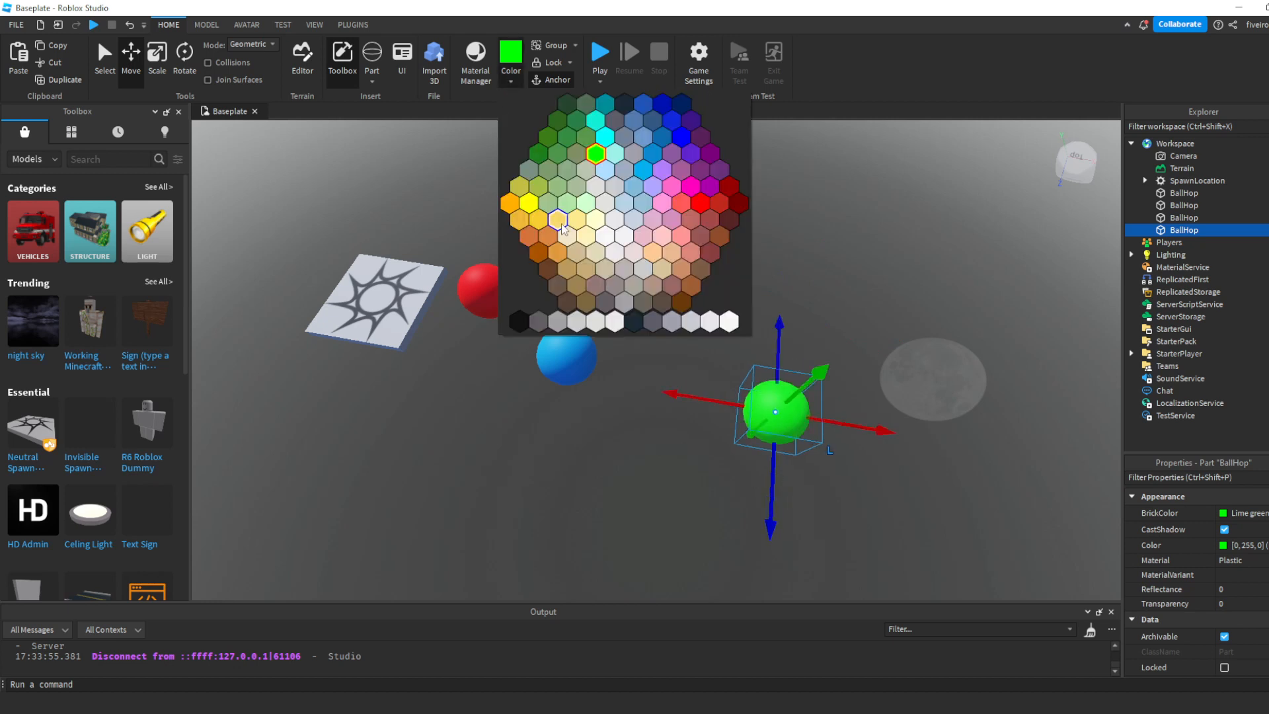
{"action": "left_click", "coordinate": [530, 205]}
- Duplicate the yellow ball, place the copy farther out on the green ball's side, and color it Black
{"action": "right_click_drag", "start_coordinate": [632, 254], "coordinate": [721, 303]}
{"action": "key", "text": "d"}
{"action": "key", "text": "ctrl+d"}
{"action": "left_click_drag", "start_coordinate": [667, 381], "coordinate": [781, 405]}
{"action": "left_click_drag", "start_coordinate": [702, 461], "coordinate": [709, 390]}
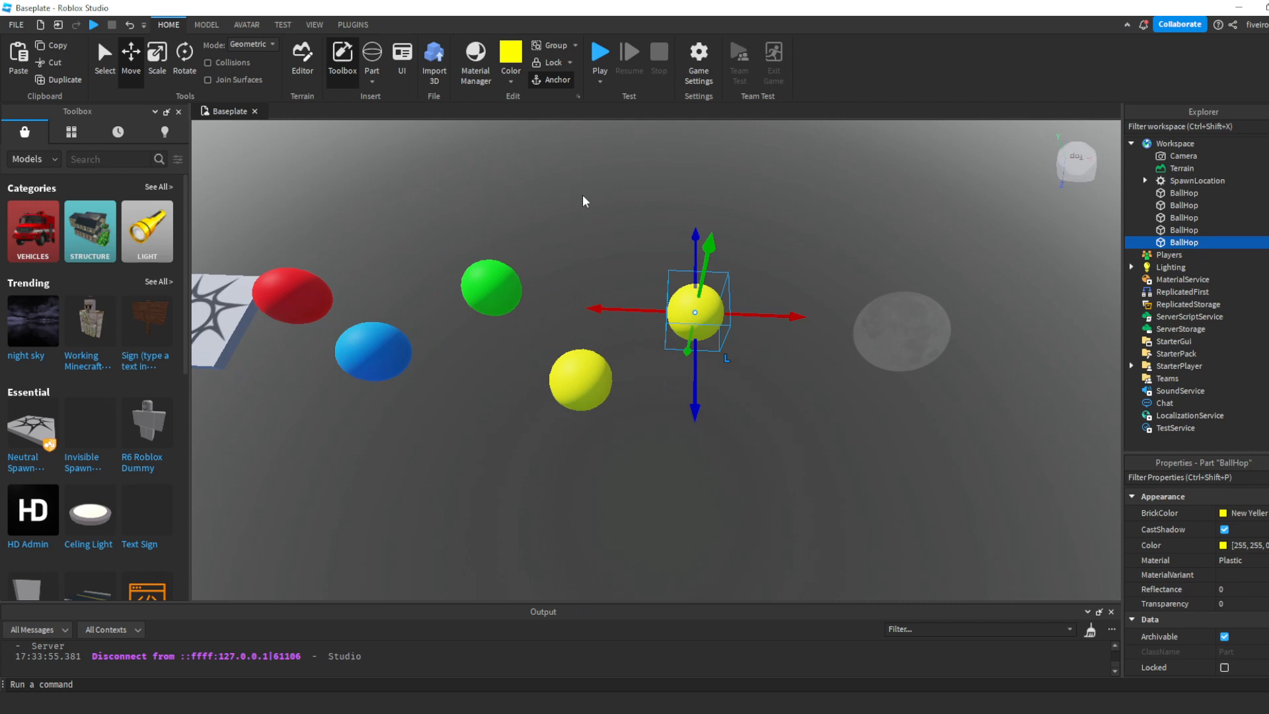
{"action": "left_click", "coordinate": [510, 81]}
{"action": "left_click", "coordinate": [631, 322]}
- Duplicate the black ball, place the copy diagonally beyond it on the yellow ball's side, and color it purple
{"action": "key", "text": "ctrl+d"}
{"action": "left_click_drag", "start_coordinate": [787, 315], "coordinate": [894, 320]}
{"action": "left_click_drag", "start_coordinate": [803, 415], "coordinate": [823, 499]}
{"action": "left_click", "coordinate": [505, 85]}
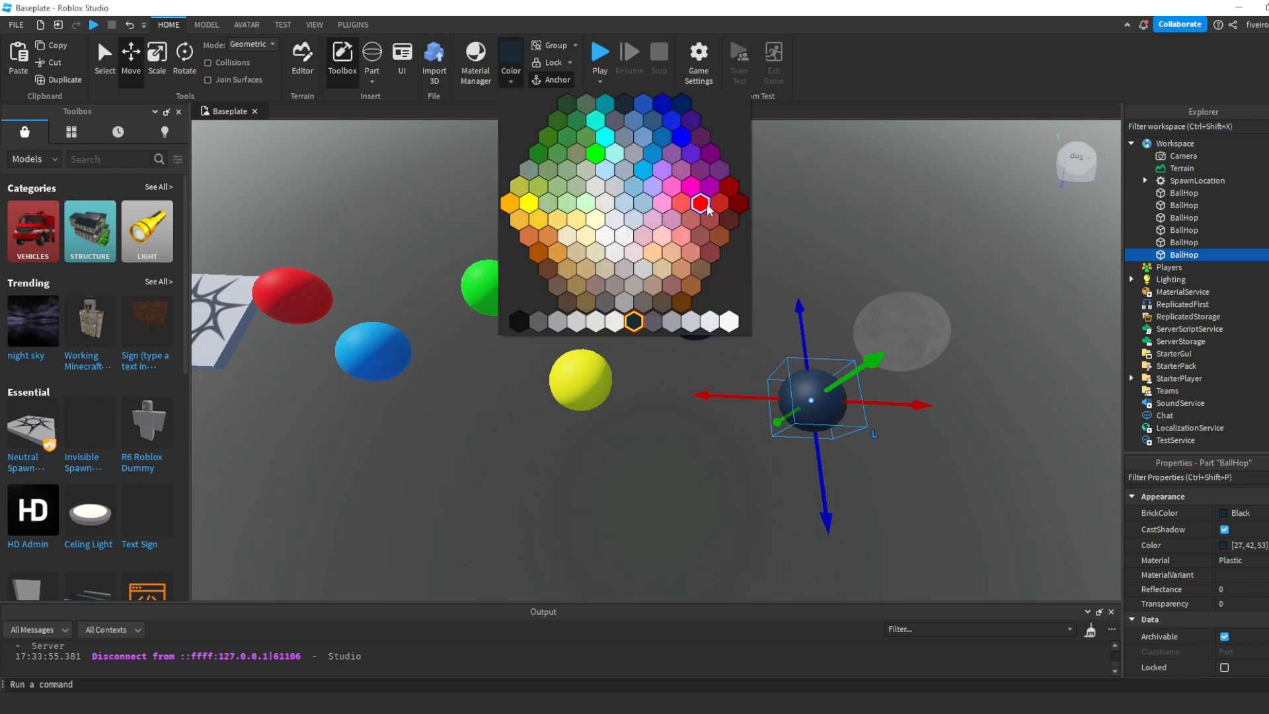
{"action": "left_click", "coordinate": [699, 172]}
- Raise the green ball and lower the yellow ball slightly to vary the heights of the jumps
{"action": "left_click", "coordinate": [865, 304]}
{"action": "key", "text": "w"}
{"action": "right_click_drag", "start_coordinate": [867, 302], "coordinate": [868, 303]}
{"action": "key", "text": "s"}
{"action": "key", "text": "d"}
{"action": "left_click", "coordinate": [701, 336]}
{"action": "left_click_drag", "start_coordinate": [692, 289], "coordinate": [695, 265]}
{"action": "left_click", "coordinate": [810, 314]}
{"action": "left_click_drag", "start_coordinate": [815, 277], "coordinate": [811, 299]}
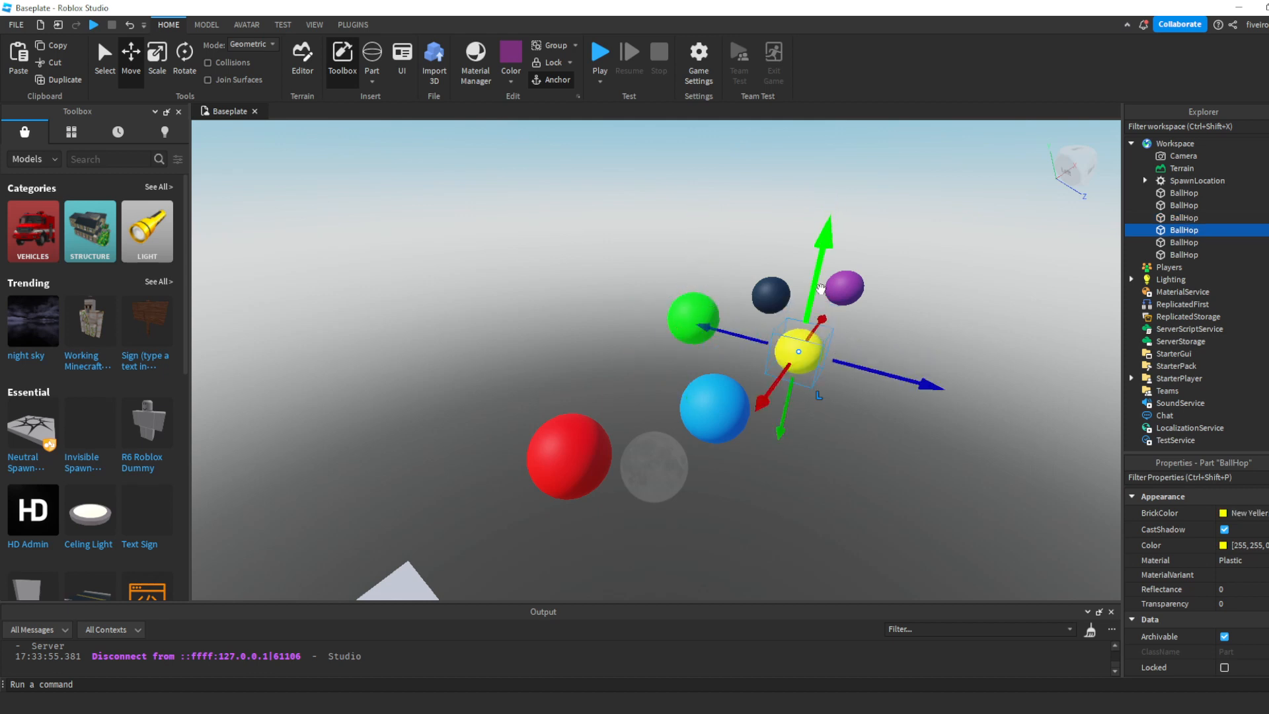
- Look over the row of colored balls from the far end, checking their spacing and heights
{"action": "left_click", "coordinate": [915, 505]}
{"action": "key", "text": "d"}
{"action": "right_click_drag", "start_coordinate": [894, 514], "coordinate": [892, 510]}
{"action": "key", "text": "w"}
{"action": "key", "text": "s"}
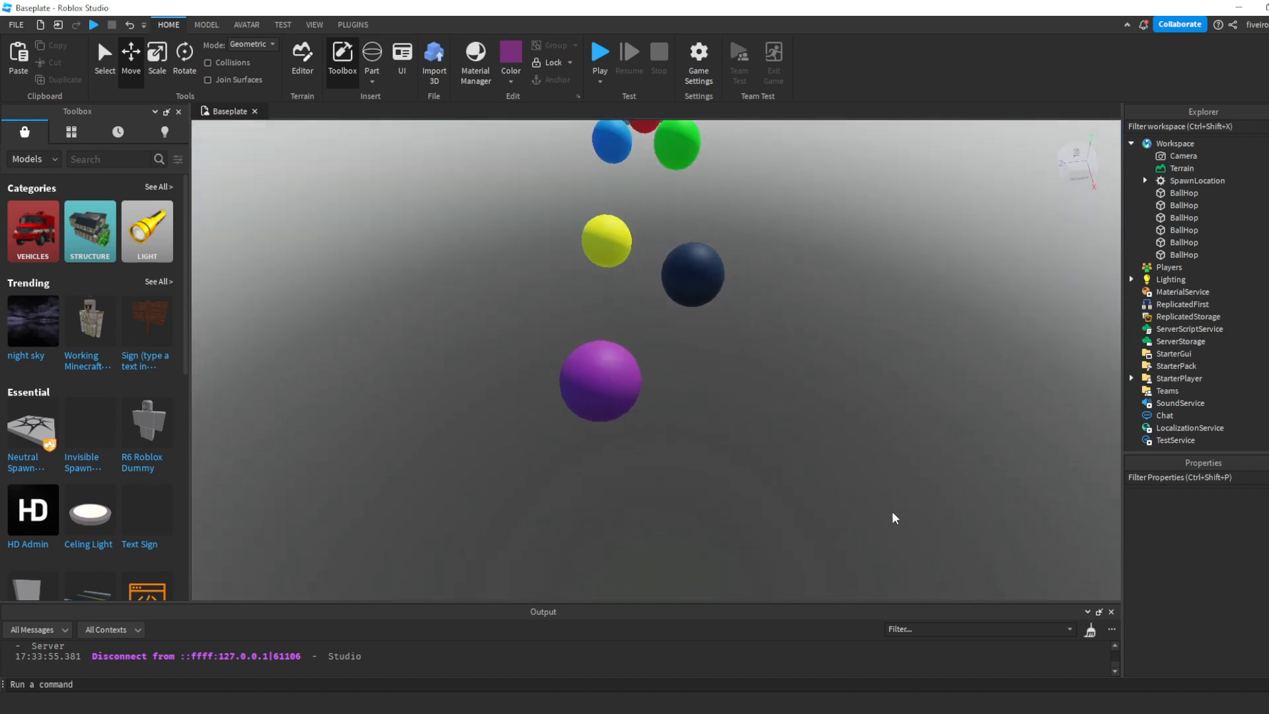
{"action": "right_click_drag", "start_coordinate": [879, 492], "coordinate": [916, 461]}
{"action": "key", "text": "w"}
{"action": "key", "text": "w"}
{"action": "key", "text": "s"}
{"action": "key", "text": "a"}
{"action": "key", "text": "w"}
{"action": "key", "text": "s"}
{"action": "right_click_drag", "start_coordinate": [787, 427], "coordinate": [788, 433]}
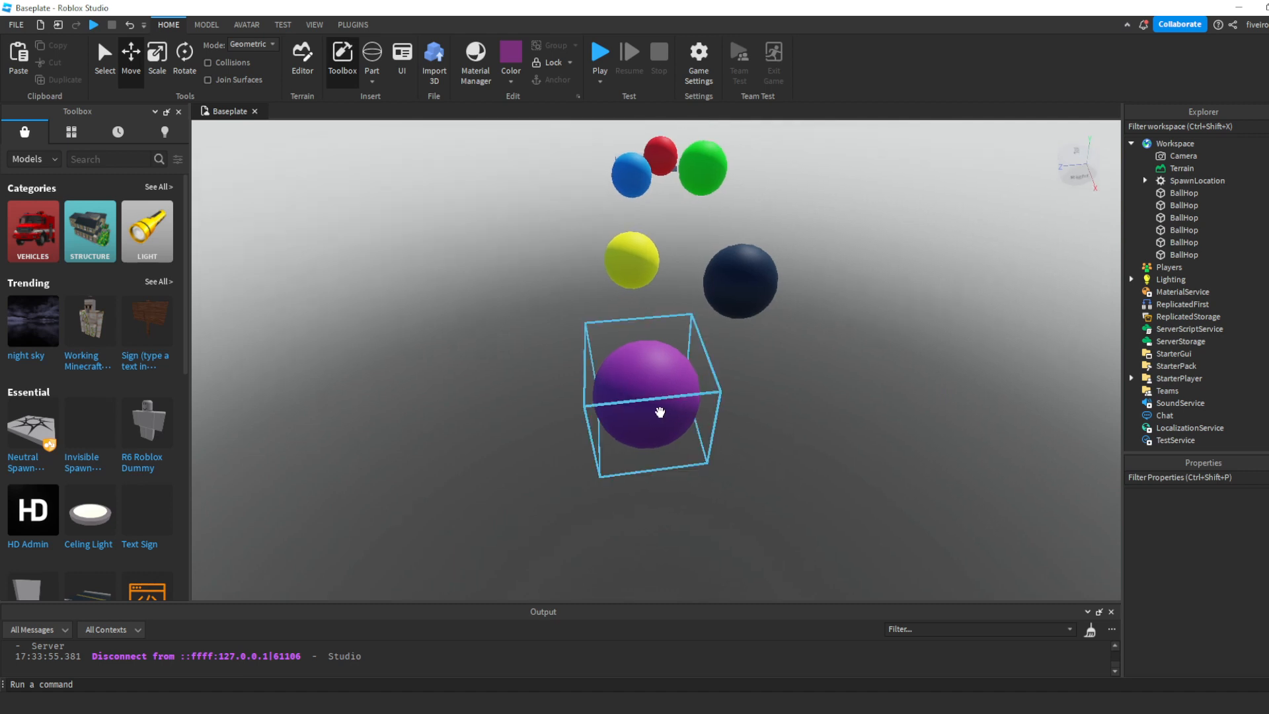
{"action": "right_click_drag", "start_coordinate": [660, 412], "coordinate": [659, 412]}
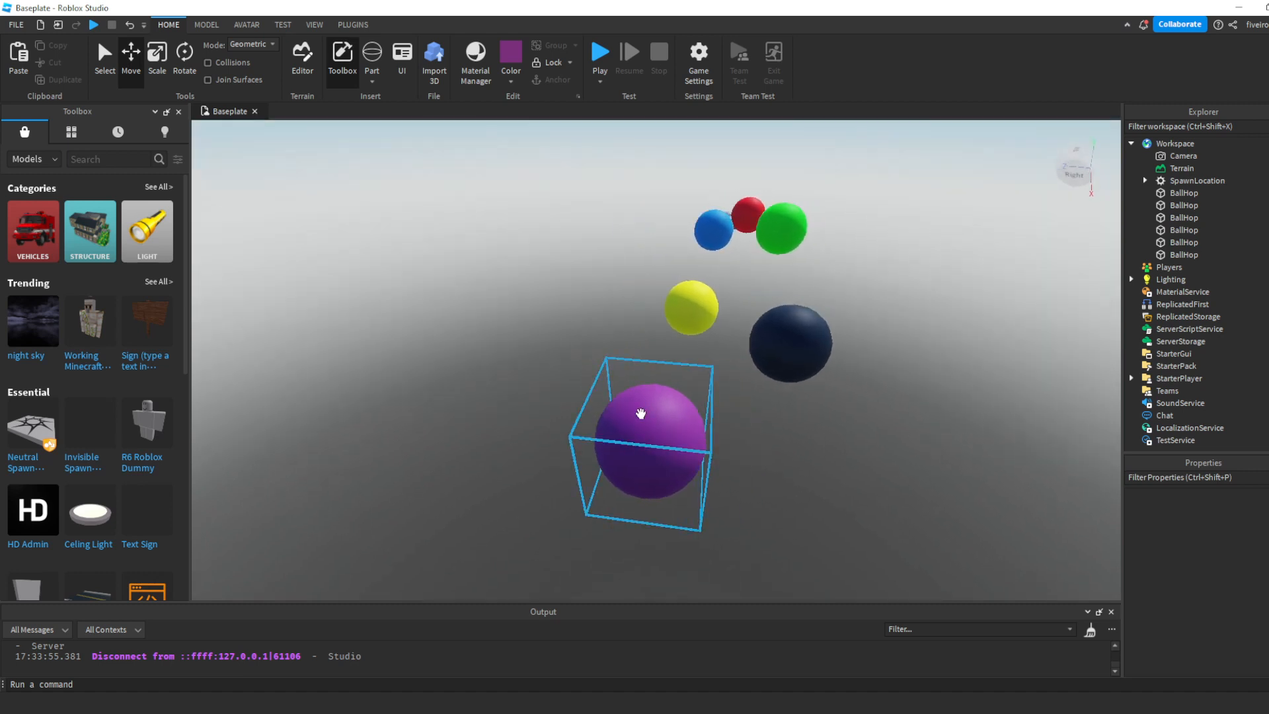
- Search the Toolbox models for "obby checkpoint", insert the first Obby Checkpoint result, and acknowledge its script notice
{"action": "left_click", "coordinate": [99, 160]}
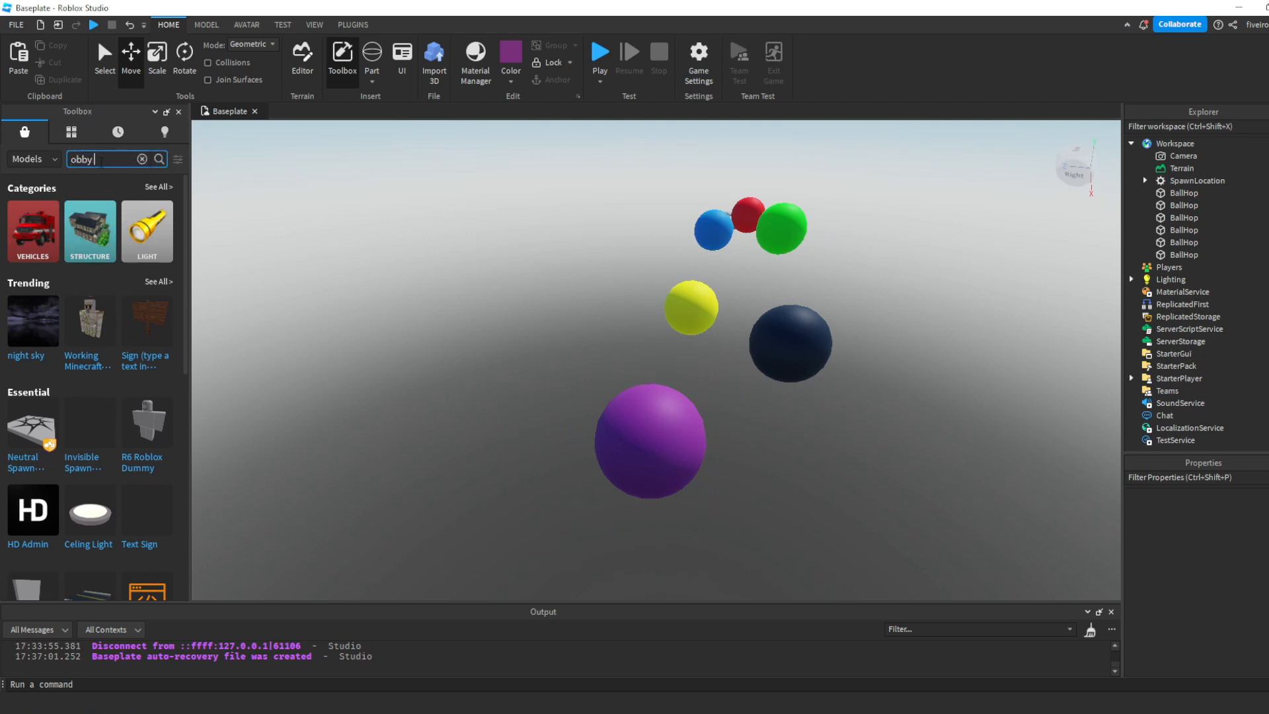
{"action": "type", "text": "obby checkpoint"}
{"action": "key", "text": "Return"}
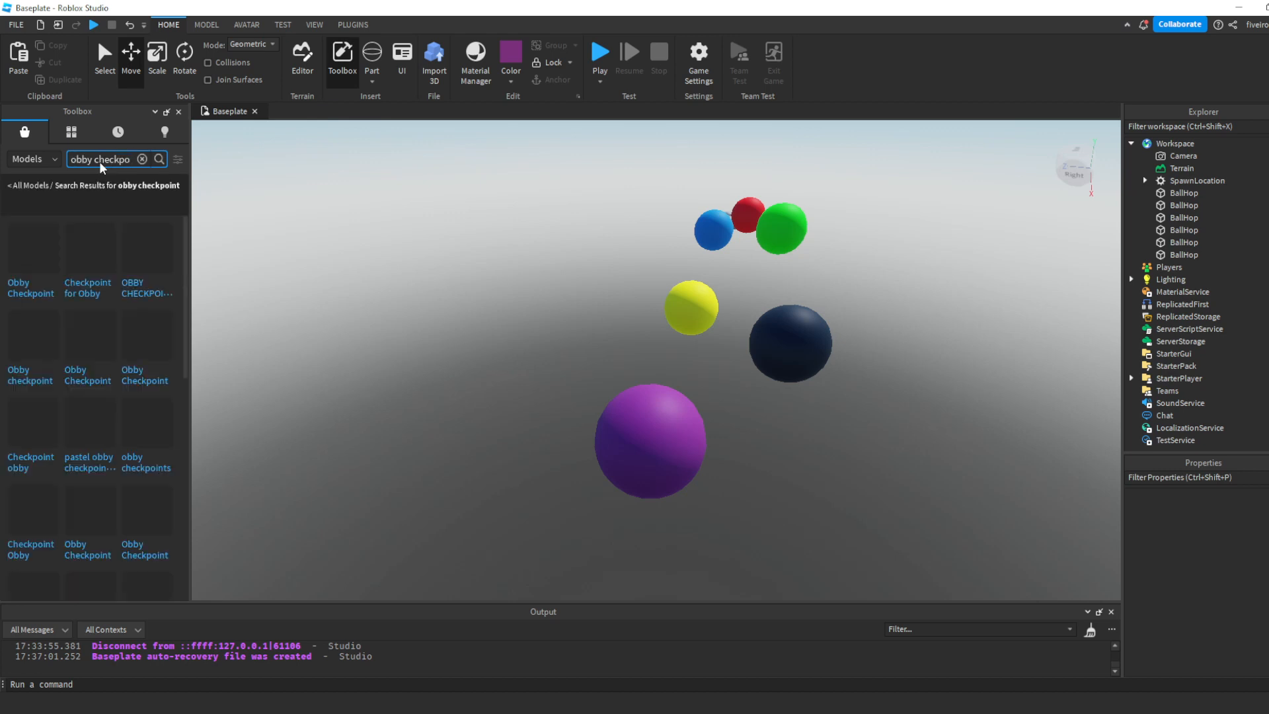
{"action": "right_click_drag", "start_coordinate": [368, 339], "coordinate": [368, 342]}
{"action": "mouse_move", "coordinate": [39, 261]}
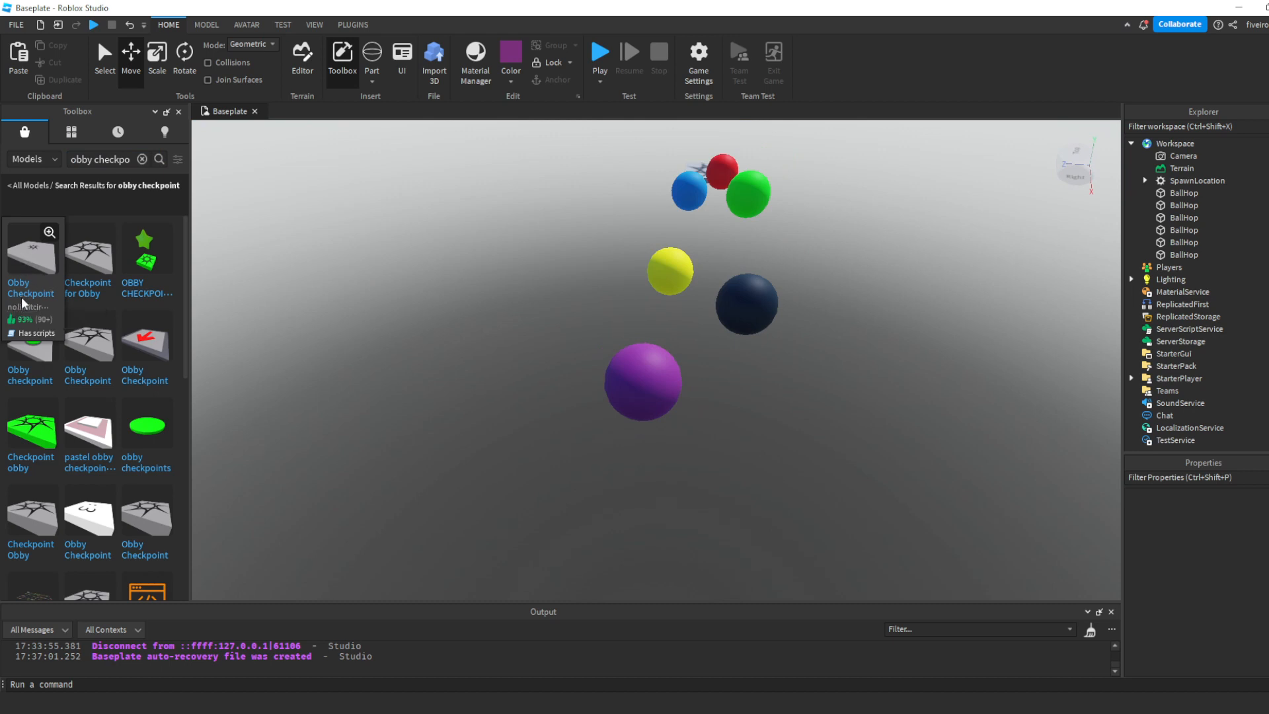
{"action": "left_click", "coordinate": [34, 263]}
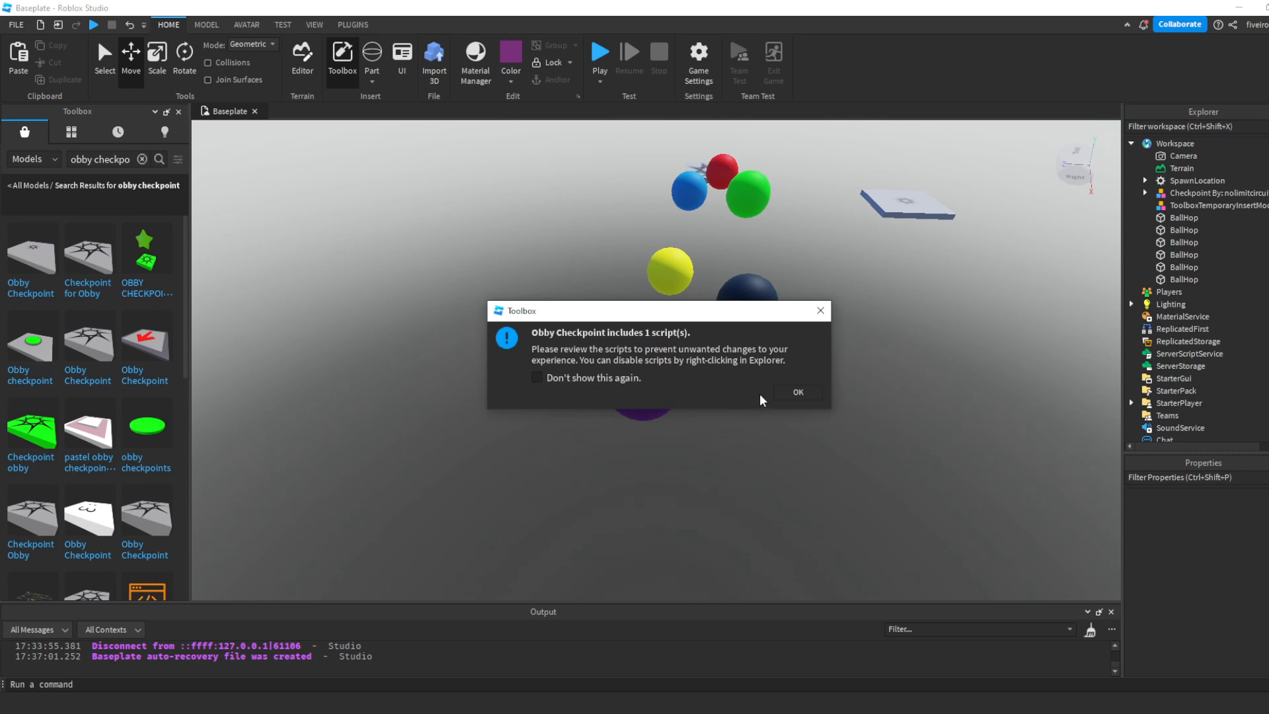
{"action": "left_click", "coordinate": [802, 391]}
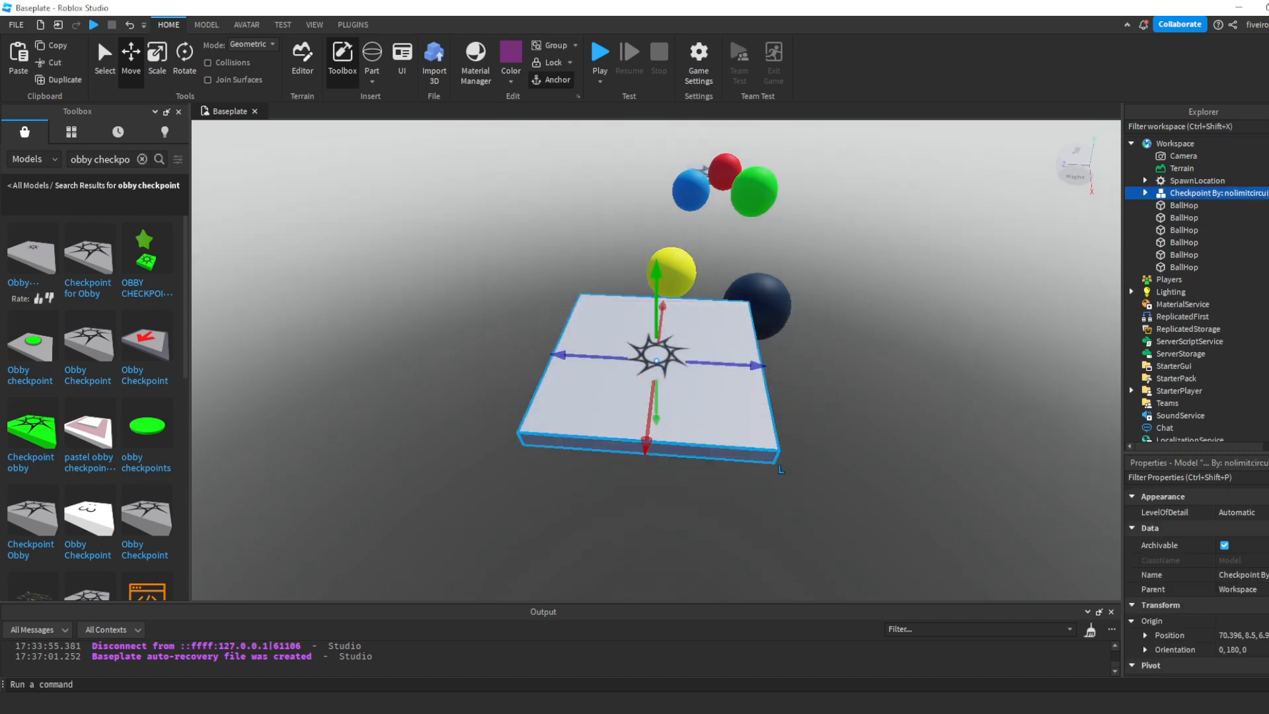
- Lower the checkpoint to a height of about 5.5 and slide it just beyond the purple ball
{"action": "right_click_drag", "start_coordinate": [661, 397], "coordinate": [661, 357]}
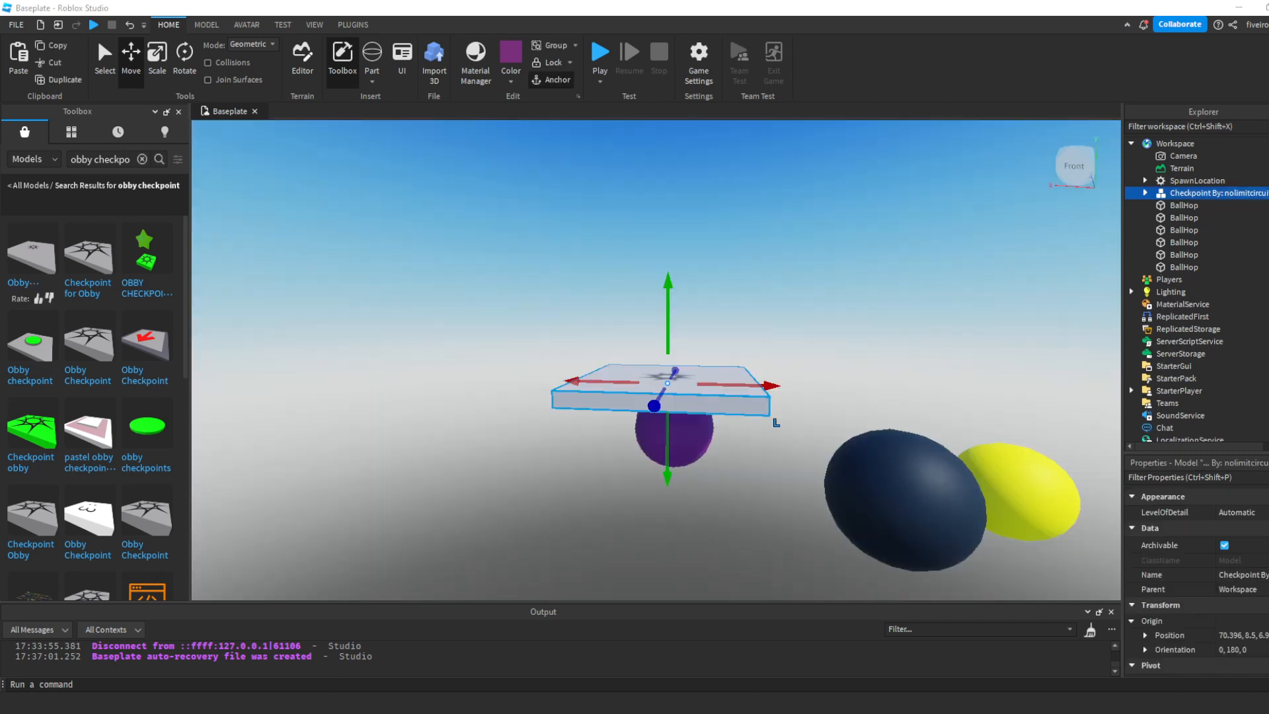
{"action": "right_click_drag", "start_coordinate": [854, 344], "coordinate": [854, 347]}
{"action": "scroll", "coordinate": [854, 346], "scroll_direction": "down", "scroll_amount": 3}
{"action": "scroll", "coordinate": [855, 345], "scroll_direction": "up", "scroll_amount": 3}
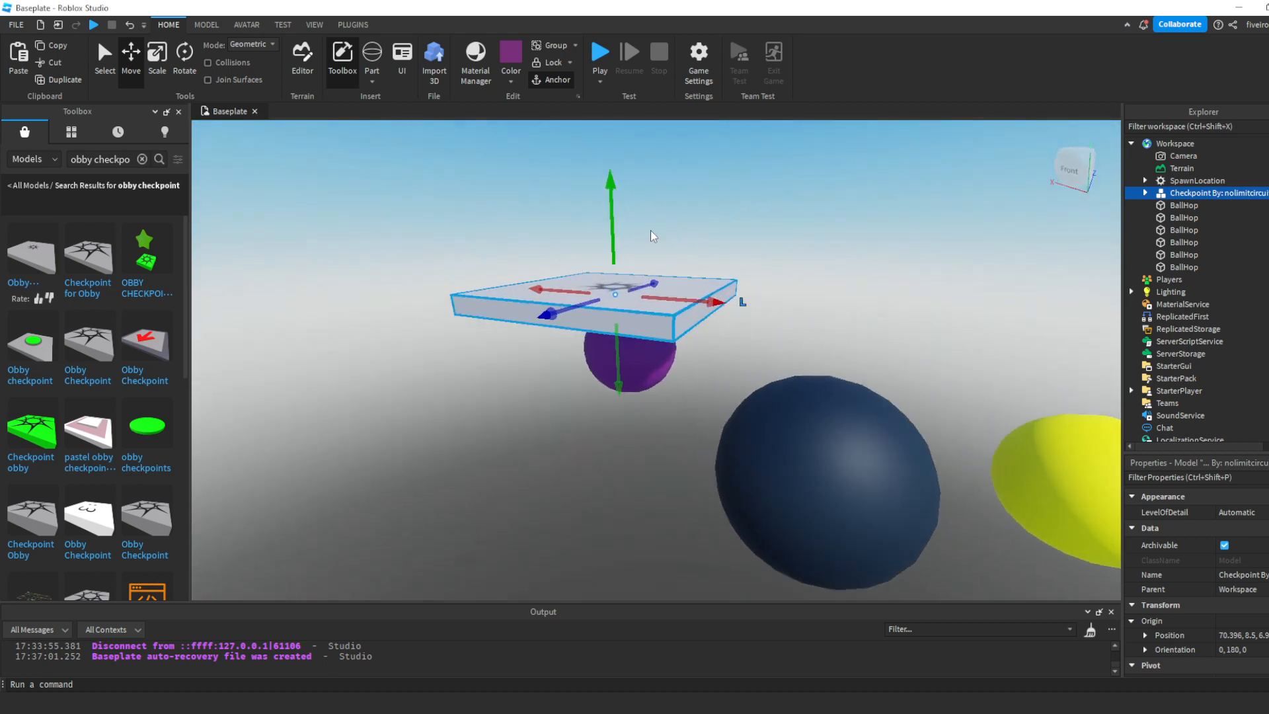
{"action": "left_click_drag", "start_coordinate": [611, 210], "coordinate": [656, 283]}
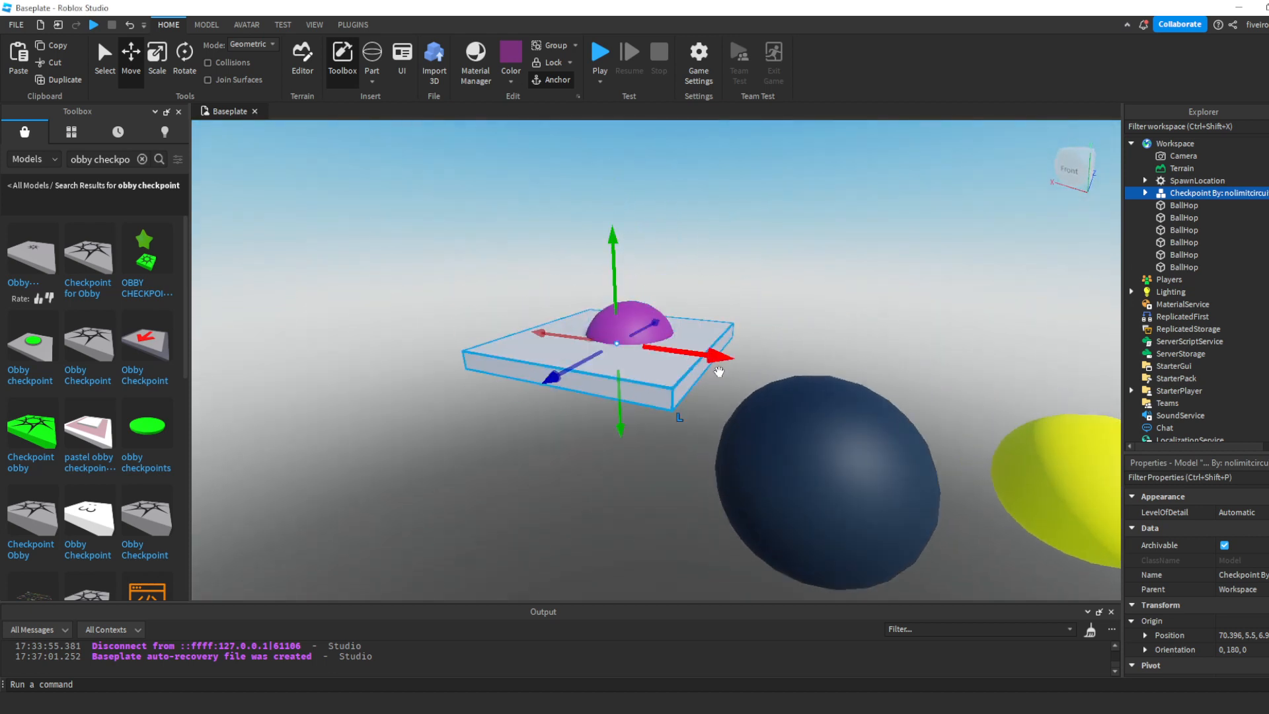
{"action": "left_click_drag", "start_coordinate": [719, 360], "coordinate": [605, 343]}
{"action": "left_click", "coordinate": [735, 303]}
{"action": "right_click_drag", "start_coordinate": [736, 302], "coordinate": [733, 301]}
{"action": "scroll", "coordinate": [733, 302], "scroll_direction": "down", "scroll_amount": 3}
{"action": "left_click", "coordinate": [624, 375]}
{"action": "left_click_drag", "start_coordinate": [598, 363], "coordinate": [553, 414]}
- Inspect the gap between the purple ball and the checkpoint, and playtest the obby
{"action": "left_click", "coordinate": [826, 433]}
{"action": "scroll", "coordinate": [835, 438], "scroll_direction": "down", "scroll_amount": 2}
{"action": "right_click_drag", "start_coordinate": [835, 439], "coordinate": [833, 438]}
{"action": "scroll", "coordinate": [490, 326], "scroll_direction": "up", "scroll_amount": 2}
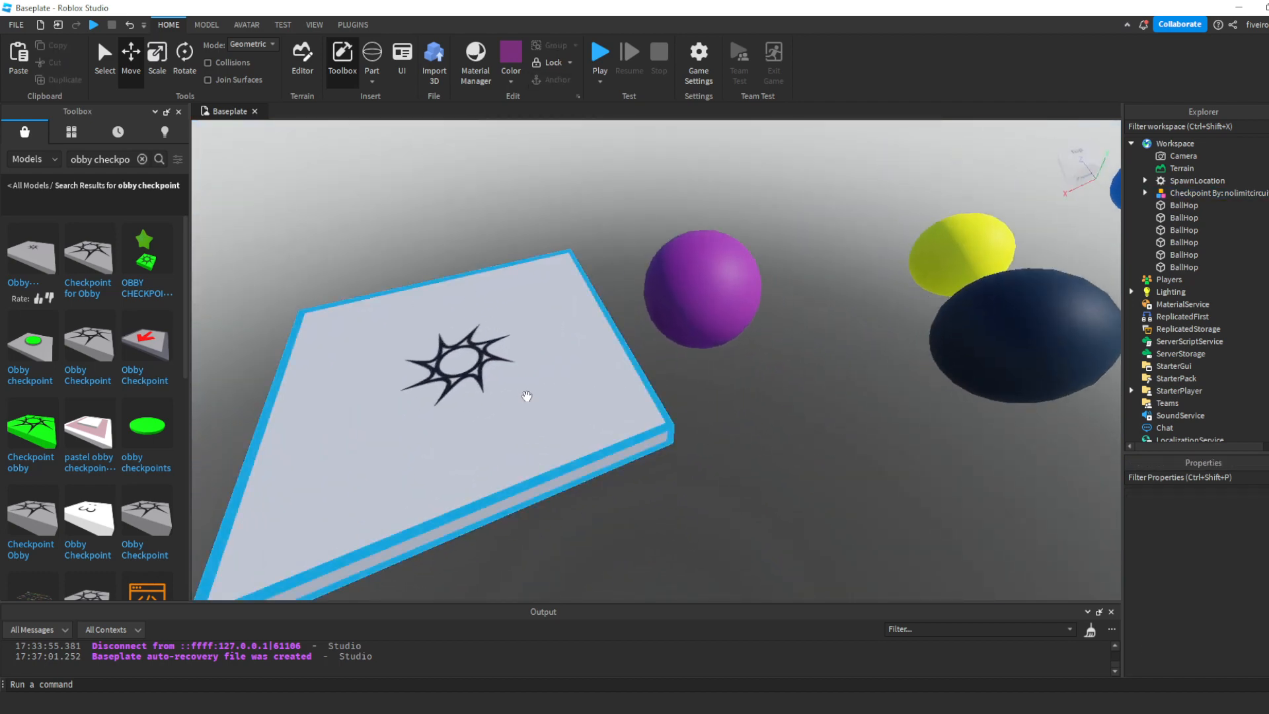
{"action": "scroll", "coordinate": [527, 396], "scroll_direction": "down", "scroll_amount": 3}
{"action": "right_click_drag", "start_coordinate": [527, 396], "coordinate": [532, 379]}
{"action": "scroll", "coordinate": [531, 397], "scroll_direction": "up", "scroll_amount": 3}
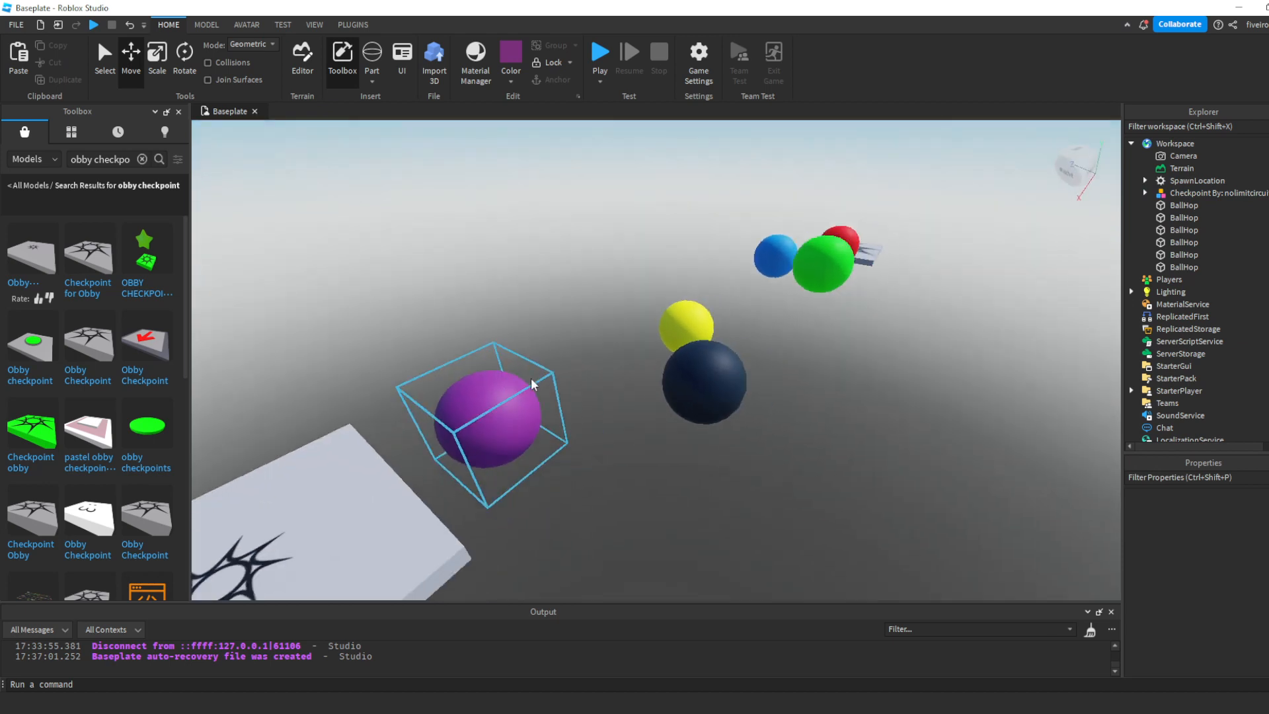
{"action": "scroll", "coordinate": [532, 383], "scroll_direction": "down", "scroll_amount": 1}
{"action": "left_click", "coordinate": [600, 53]}
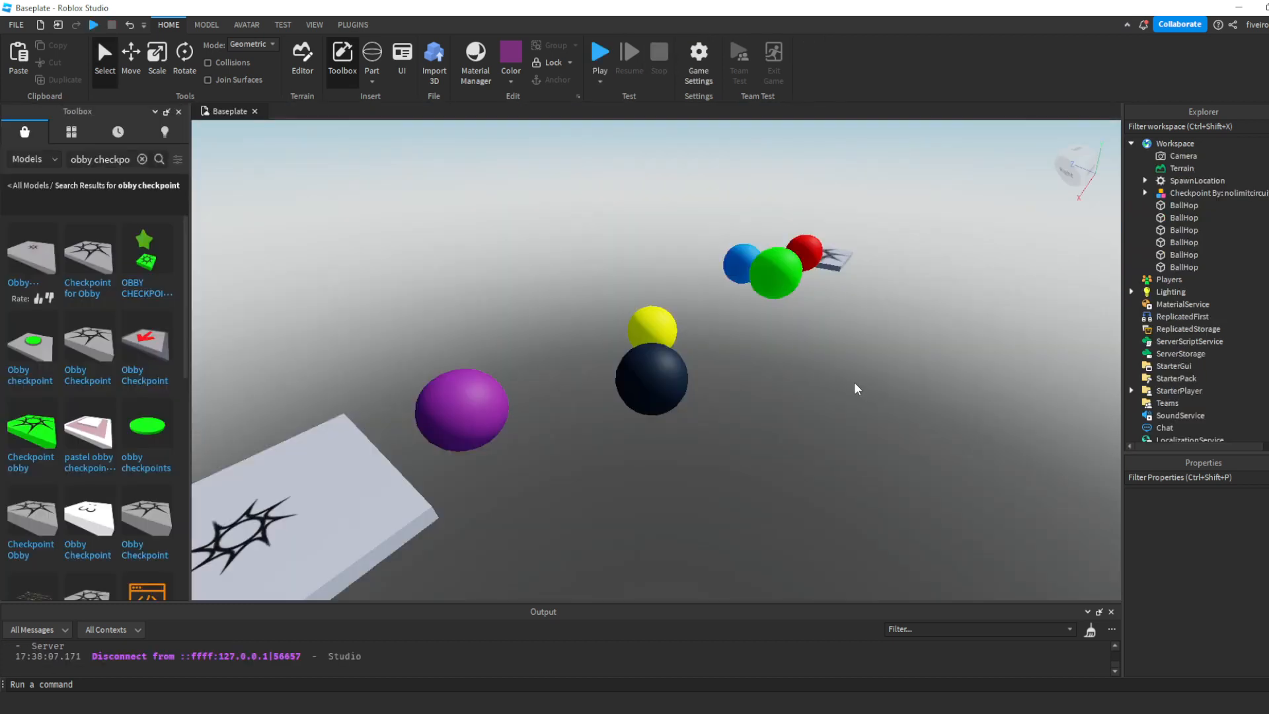
- Insert a block part on the checkpoint, color it Really black, and anchor it
{"action": "key", "text": "w"}
{"action": "right_click_drag", "start_coordinate": [766, 438], "coordinate": [765, 438]}
{"action": "left_click", "coordinate": [372, 80]}
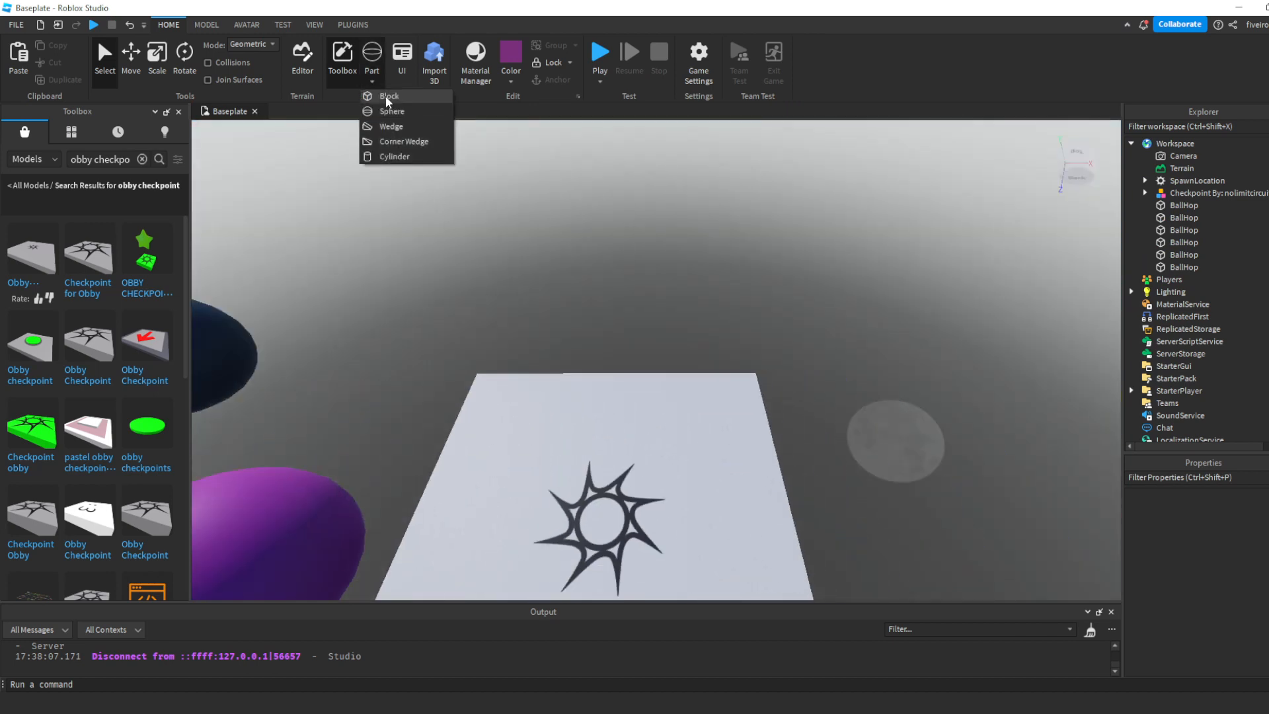
{"action": "left_click", "coordinate": [377, 97]}
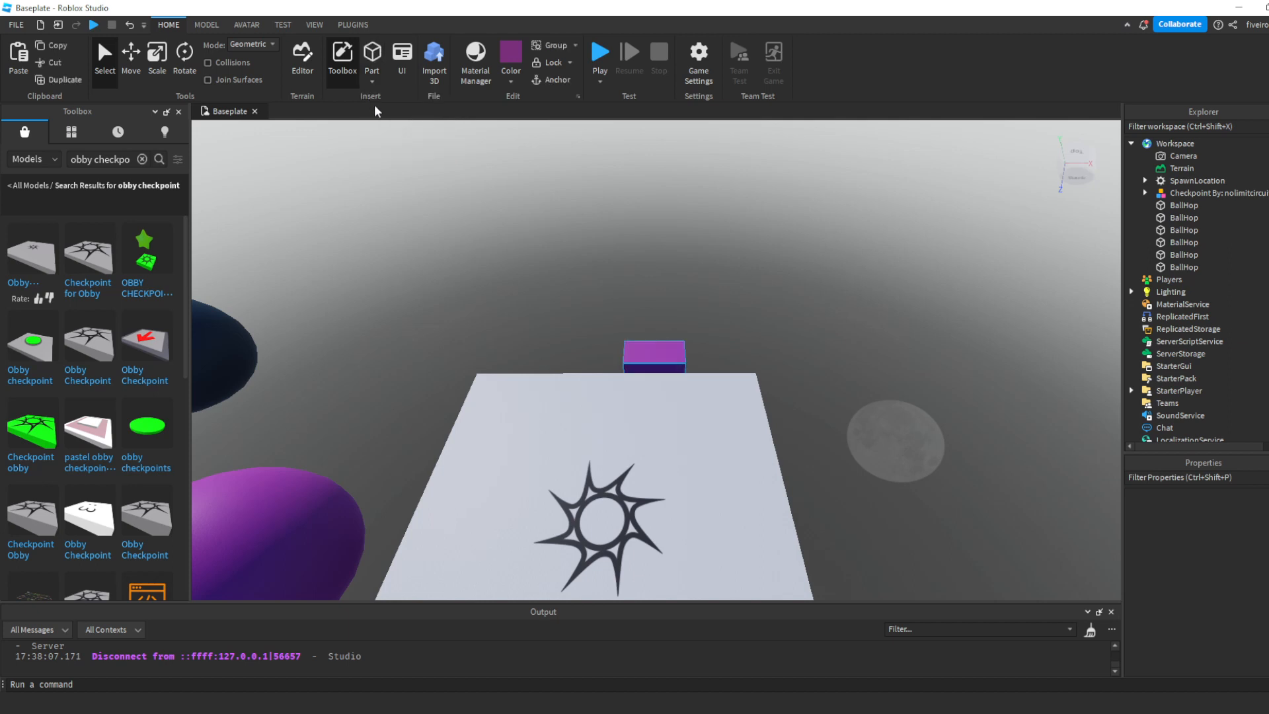
{"action": "left_click_drag", "start_coordinate": [659, 354], "coordinate": [711, 504]}
{"action": "scroll", "coordinate": [711, 504], "scroll_direction": "down", "scroll_amount": 2}
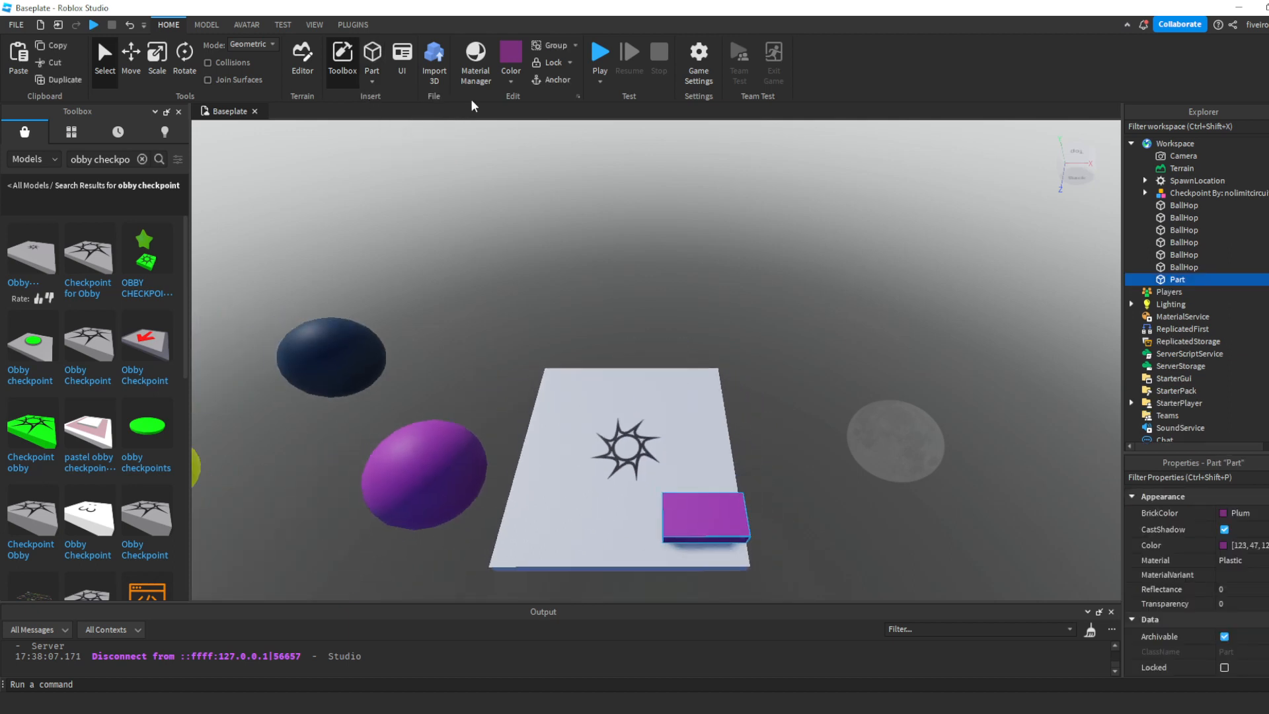
{"action": "left_click", "coordinate": [509, 78]}
{"action": "left_click", "coordinate": [519, 322]}
{"action": "right_click_drag", "start_coordinate": [522, 330], "coordinate": [640, 379]}
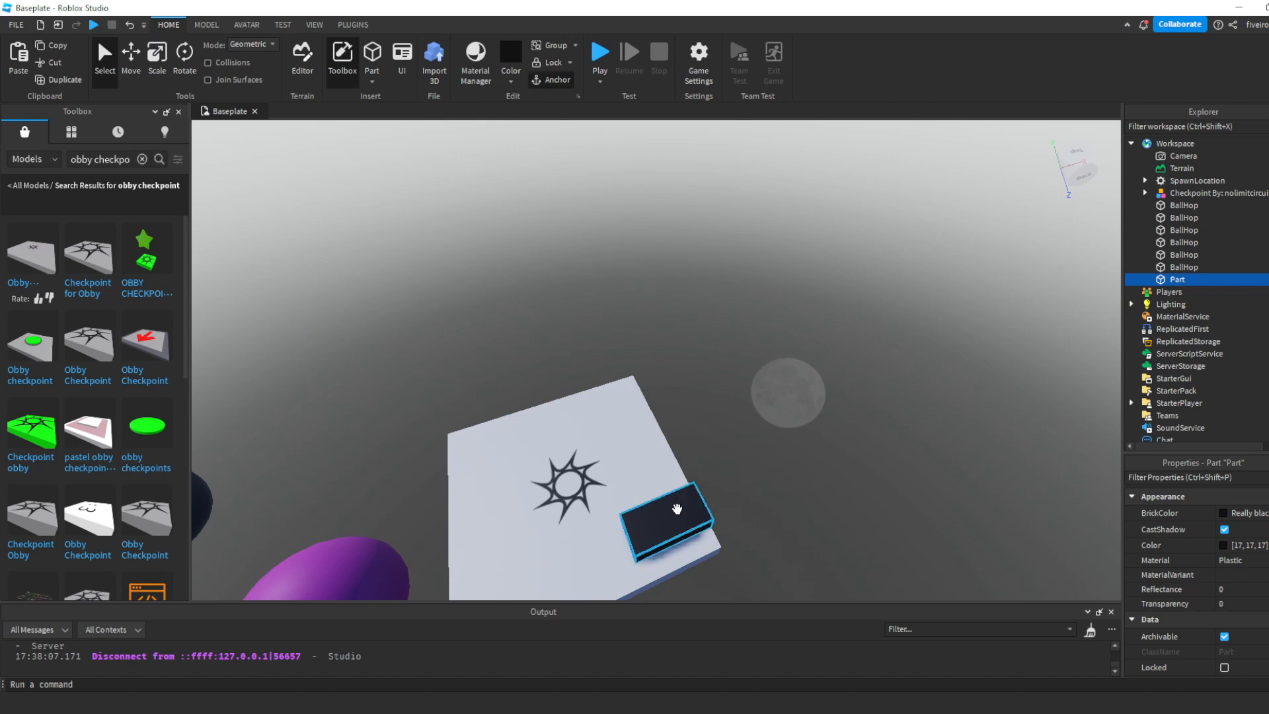
- Move the black block just off the checkpoint's edge on the side away from the balls
{"action": "left_click_drag", "start_coordinate": [677, 509], "coordinate": [659, 453]}
{"action": "left_click", "coordinate": [133, 51]}
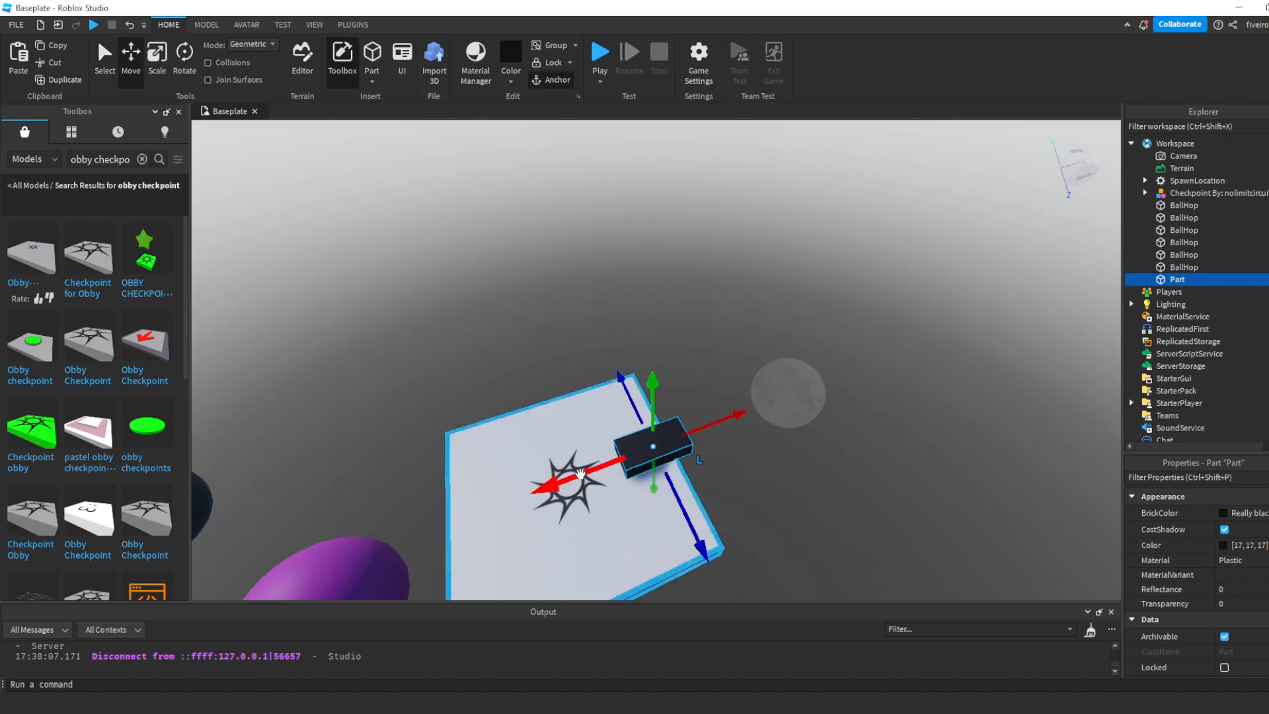
{"action": "left_click_drag", "start_coordinate": [587, 473], "coordinate": [667, 473]}
{"action": "key", "text": "d"}
{"action": "right_click_drag", "start_coordinate": [843, 433], "coordinate": [844, 434]}
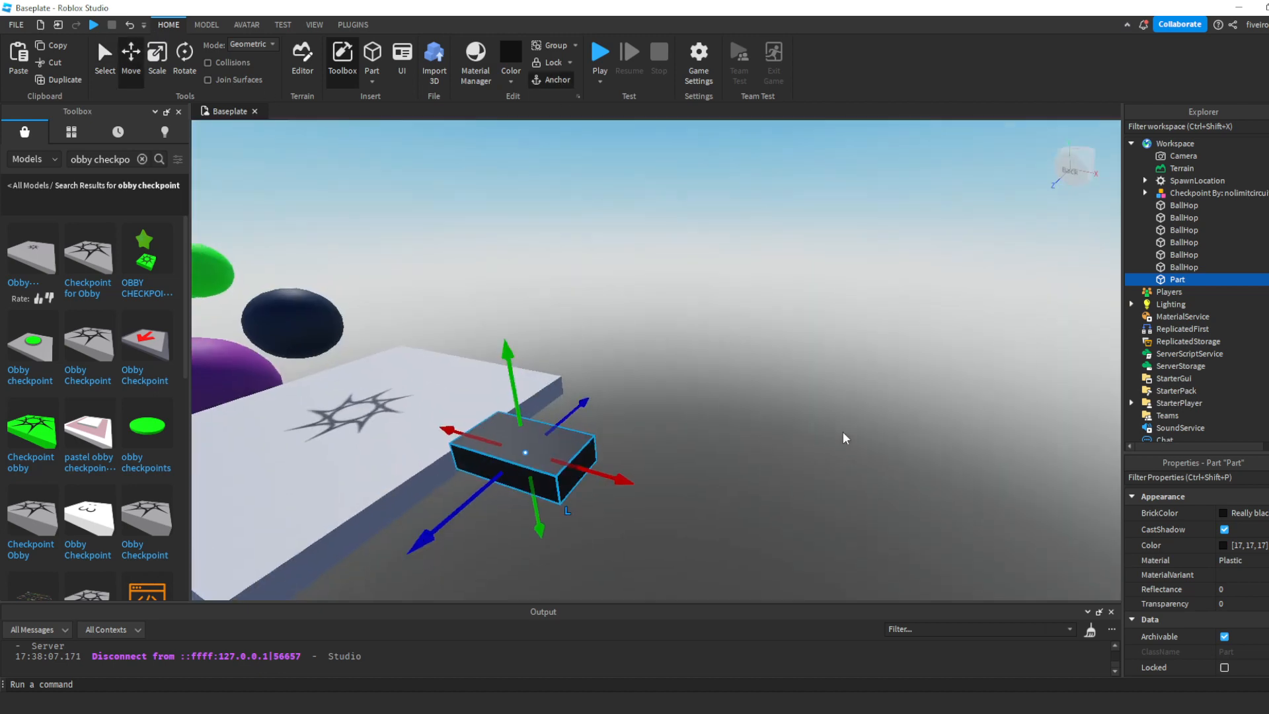
- Stretch the black block into a long narrow beam extending away from the checkpoint
{"action": "left_click", "coordinate": [158, 58]}
{"action": "right_click_drag", "start_coordinate": [672, 379], "coordinate": [672, 378]}
{"action": "scroll", "coordinate": [673, 379], "scroll_direction": "down", "scroll_amount": 2}
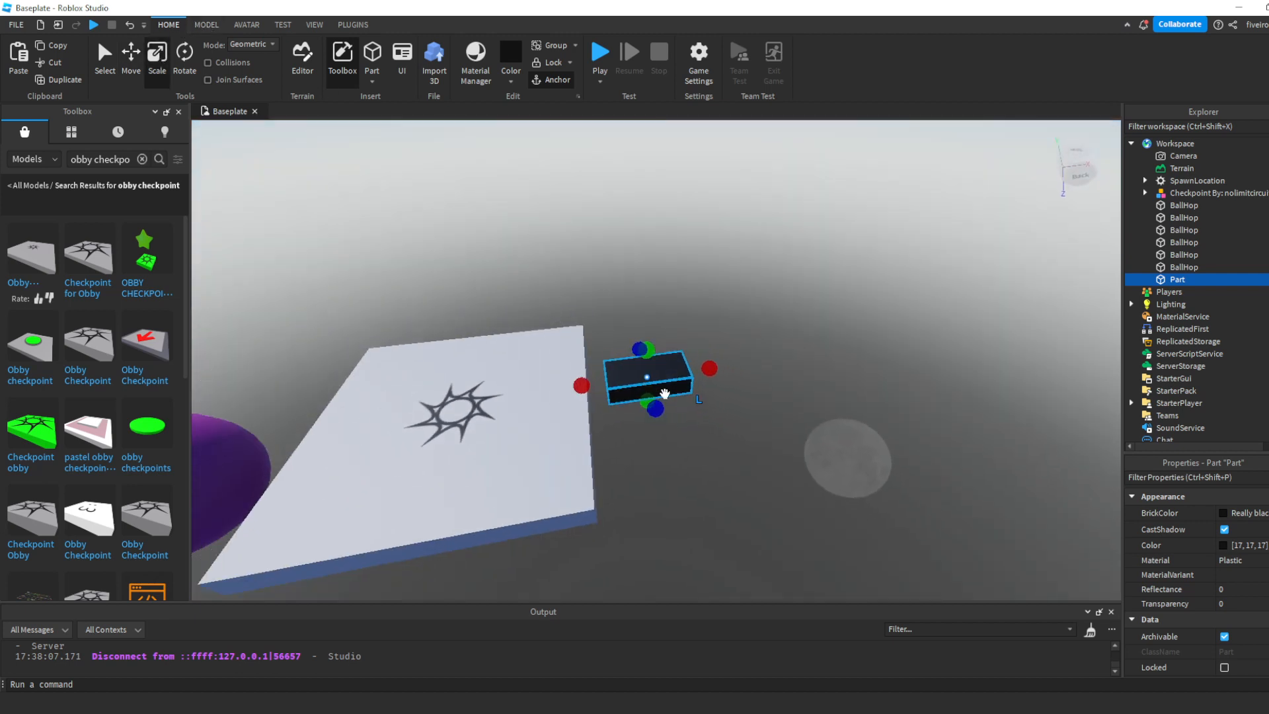
{"action": "left_click_drag", "start_coordinate": [711, 372], "coordinate": [709, 371]}
{"action": "key", "text": "d"}
{"action": "left_click", "coordinate": [740, 441]}
{"action": "key", "text": "a"}
{"action": "right_click_drag", "start_coordinate": [740, 442], "coordinate": [740, 442]}
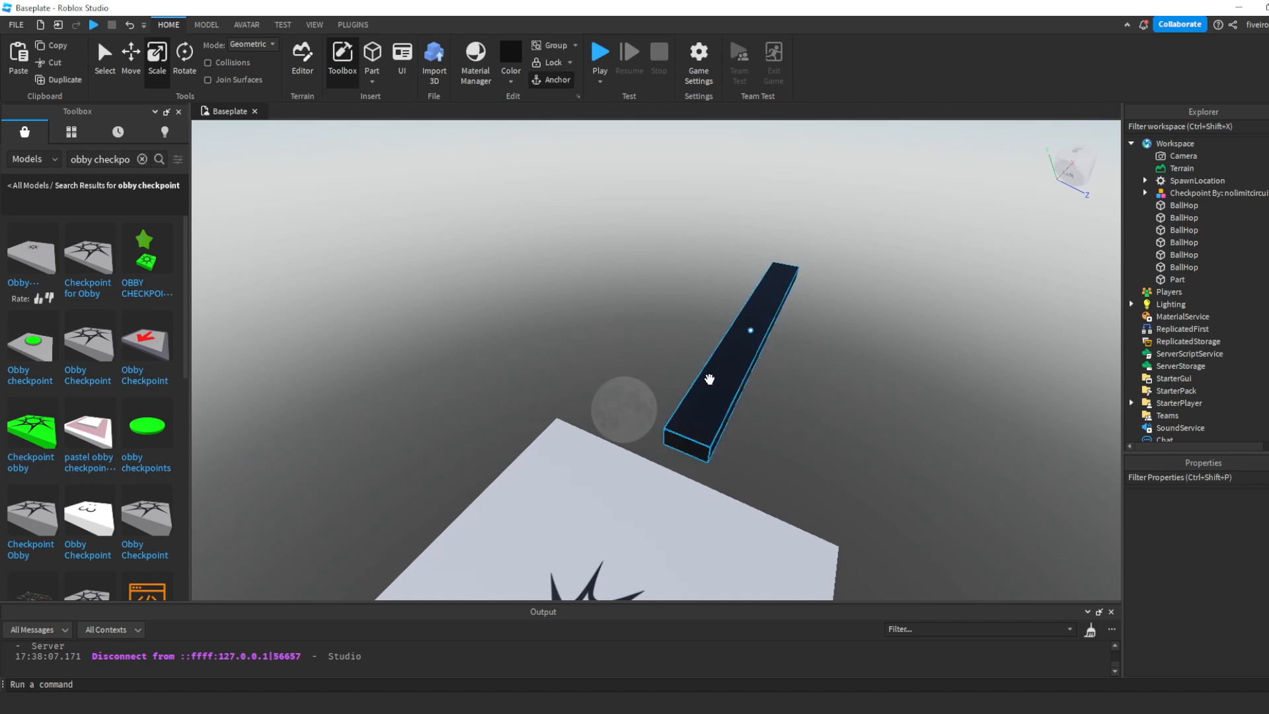
- Duplicate the beam, shrink the copy to the far end, and stretch it sideways to form a right-angle turn
{"action": "left_click", "coordinate": [734, 345]}
{"action": "left_click", "coordinate": [834, 410]}
{"action": "key", "text": "d"}
{"action": "right_click_drag", "start_coordinate": [835, 411], "coordinate": [831, 411]}
{"action": "left_click", "coordinate": [650, 334]}
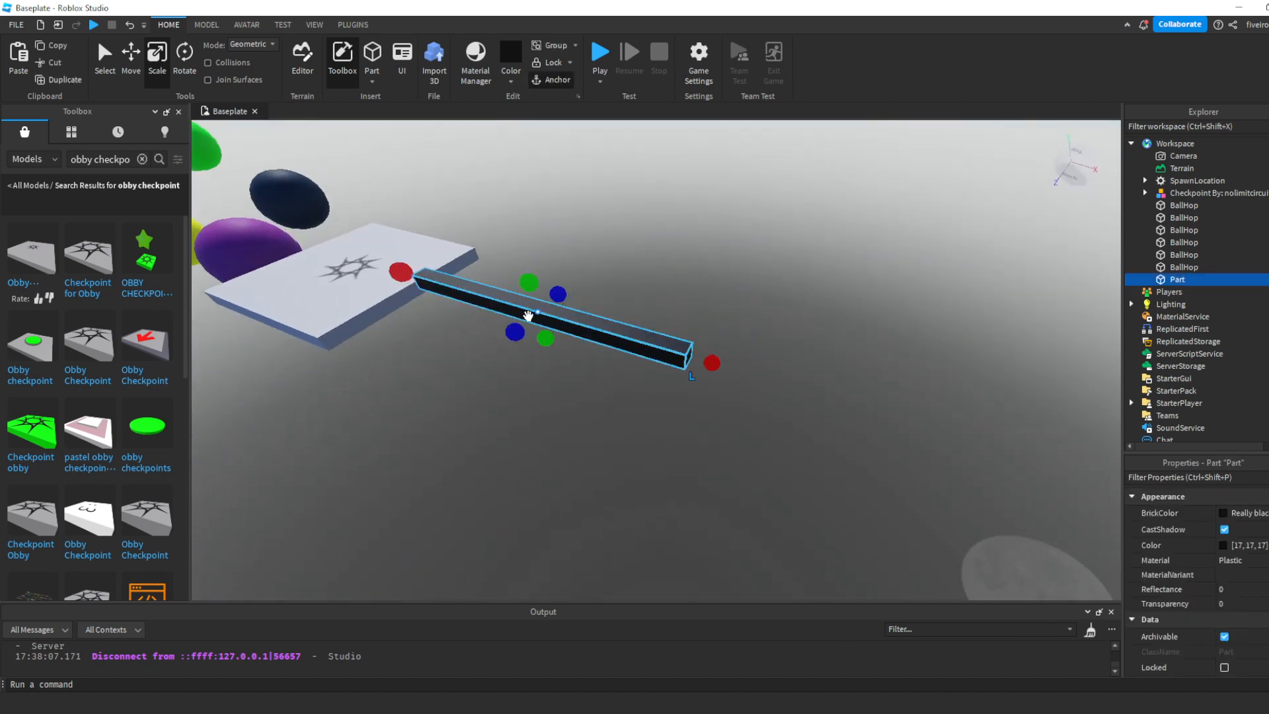
{"action": "key", "text": "ctrl+d"}
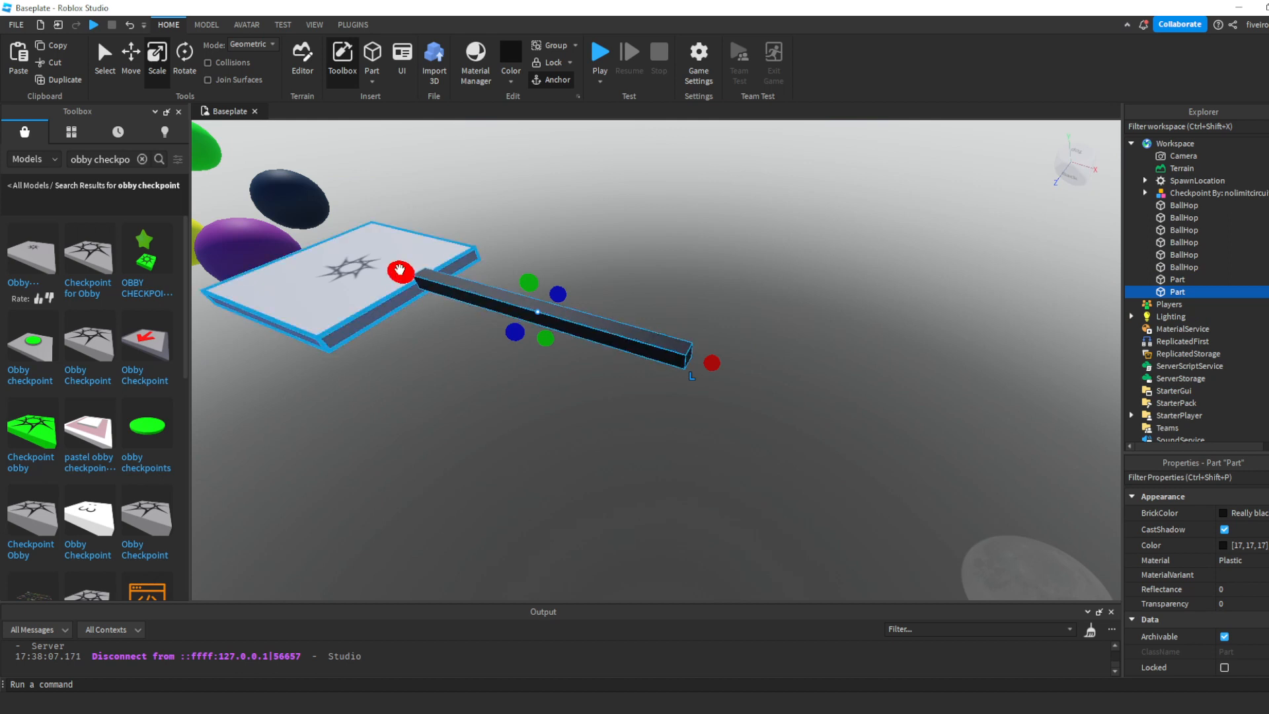
{"action": "left_click_drag", "start_coordinate": [400, 272], "coordinate": [495, 291]}
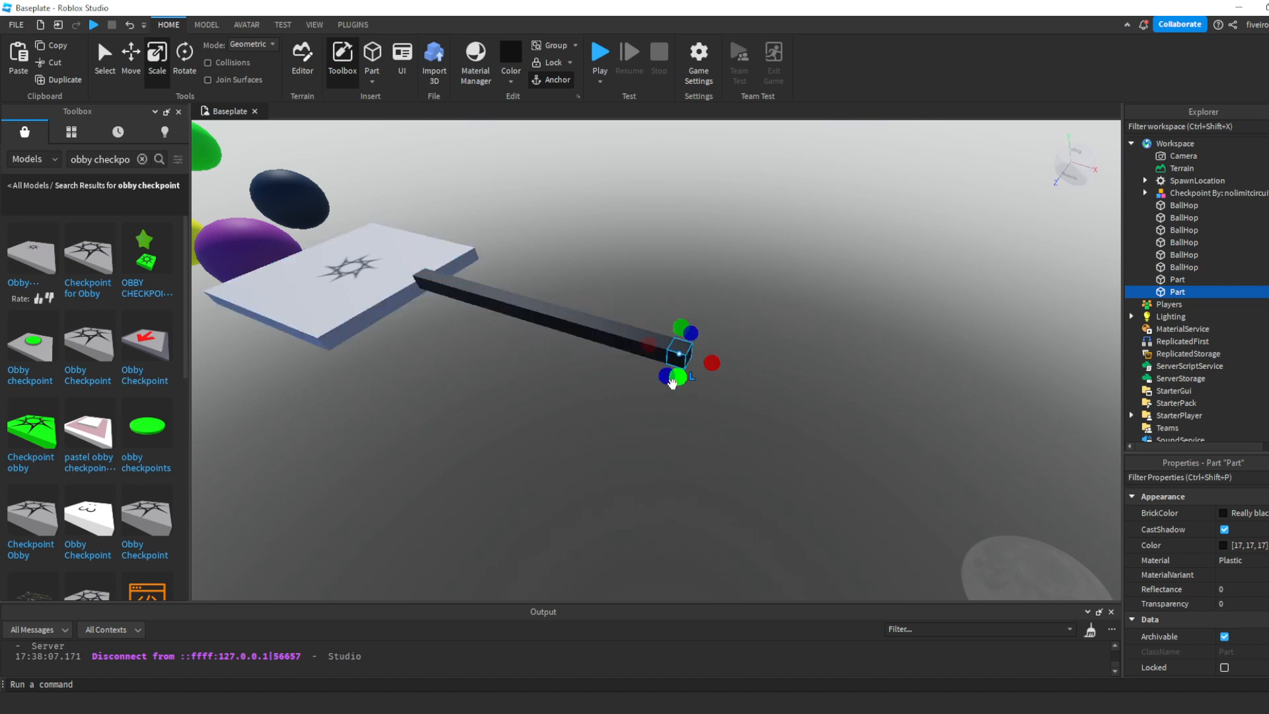
{"action": "key", "text": "s"}
{"action": "left_click_drag", "start_coordinate": [666, 382], "coordinate": [595, 509]}
{"action": "left_click", "coordinate": [740, 458]}
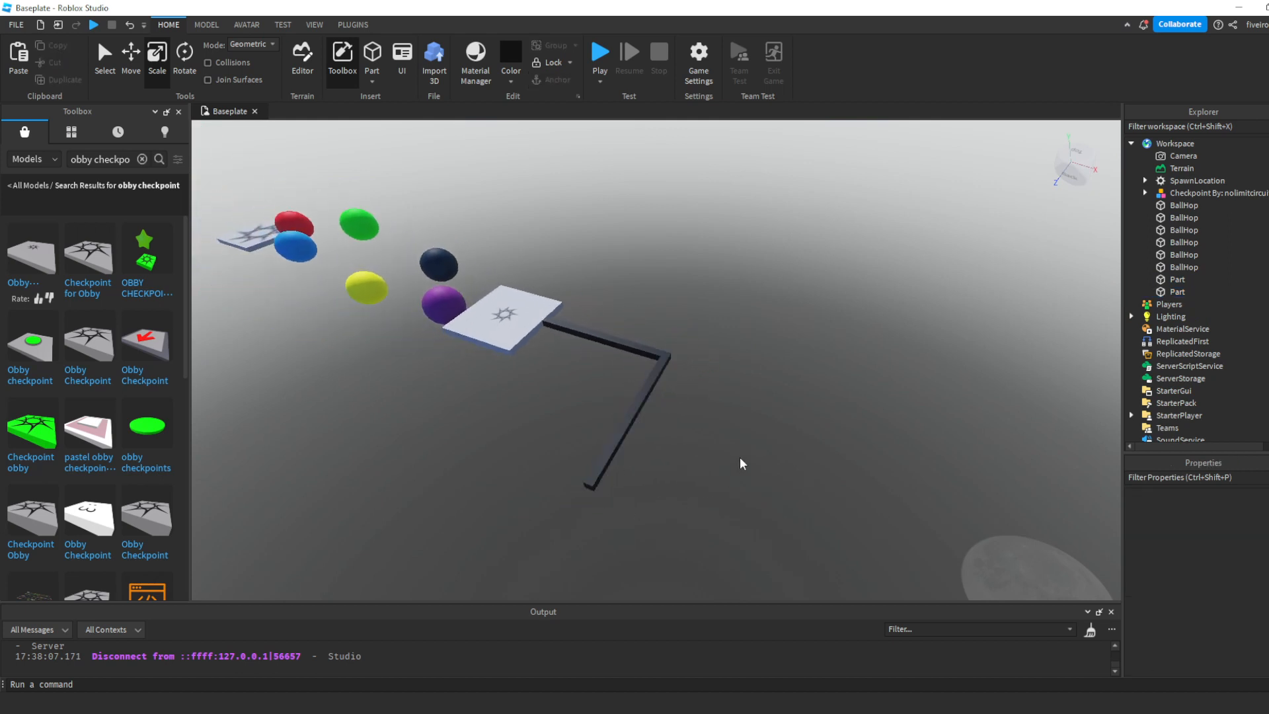
- Duplicate the second beam, shrink the copy to its far end, and stretch it outward parallel to the first beam
{"action": "key", "text": "d"}
{"action": "right_click_drag", "start_coordinate": [740, 457], "coordinate": [740, 458]}
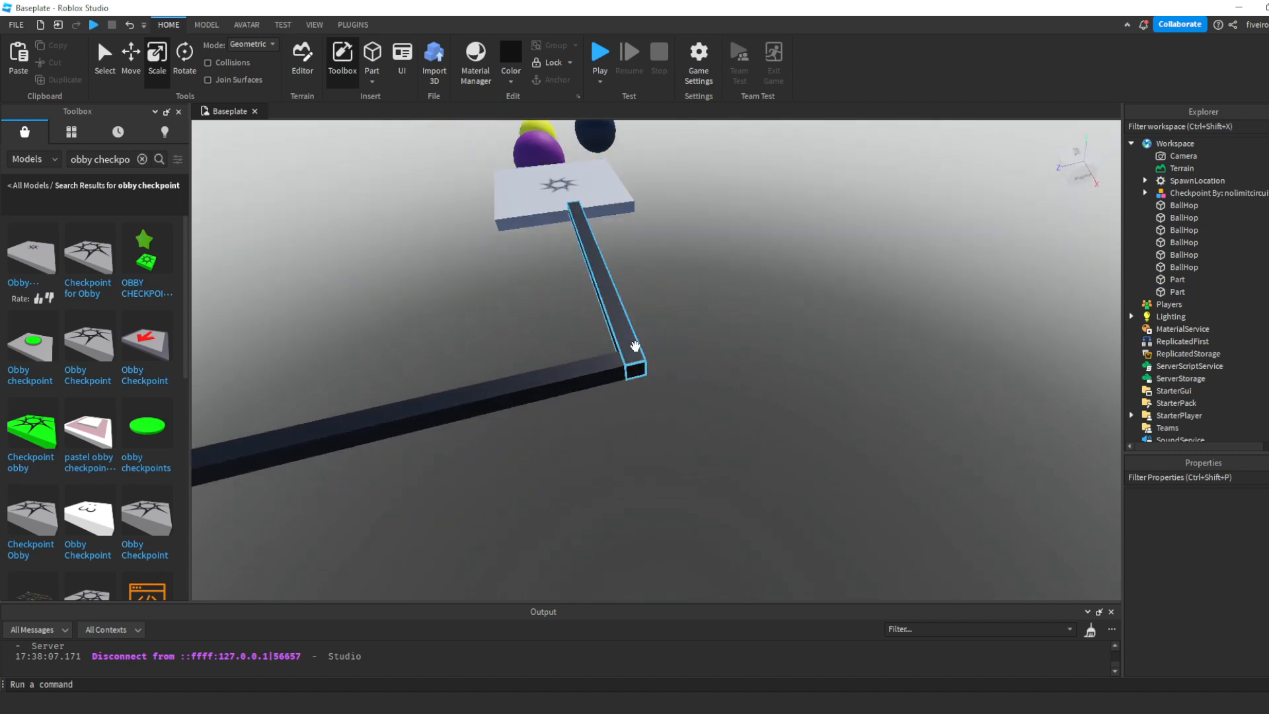
{"action": "key", "text": "a"}
{"action": "right_click_drag", "start_coordinate": [597, 393], "coordinate": [597, 393]}
{"action": "left_click", "coordinate": [625, 392]}
{"action": "key", "text": "ctrl+d"}
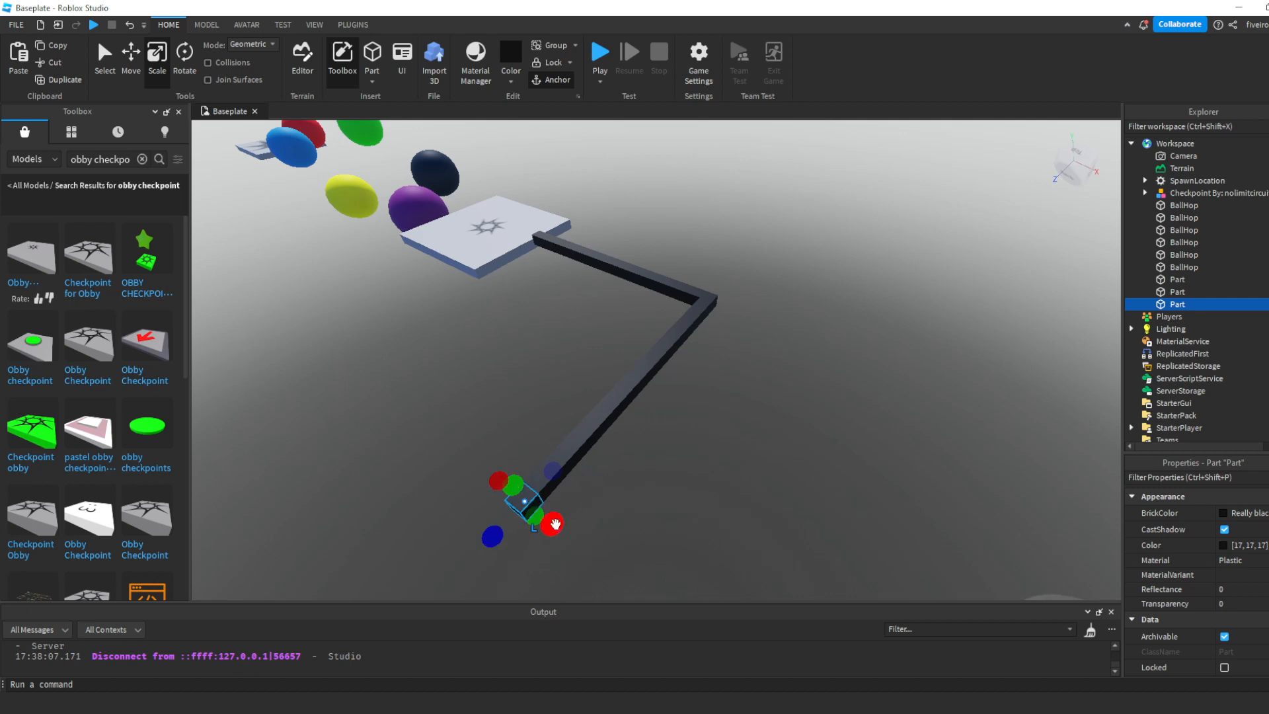
{"action": "key", "text": "s"}
{"action": "left_click_drag", "start_coordinate": [555, 524], "coordinate": [725, 573]}
{"action": "key", "text": "d"}
- Duplicate the third beam, shrink the copy to its far end, and stretch it back parallel to the second beam
{"action": "left_click", "coordinate": [763, 444]}
{"action": "key", "text": "d"}
{"action": "right_click_drag", "start_coordinate": [764, 444], "coordinate": [764, 449]}
{"action": "left_click", "coordinate": [595, 326]}
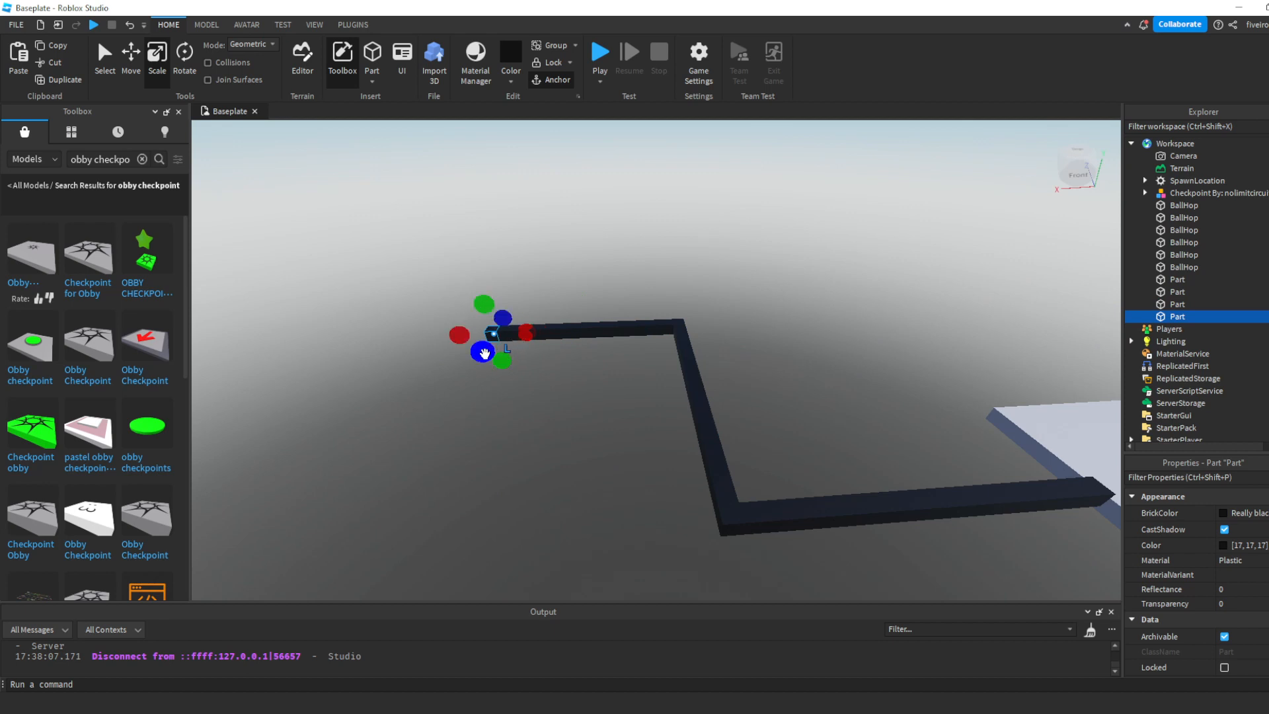
{"action": "left_click_drag", "start_coordinate": [484, 354], "coordinate": [484, 470]}
{"action": "key", "text": "s"}
{"action": "key", "text": "d"}
{"action": "right_click_drag", "start_coordinate": [681, 454], "coordinate": [680, 452]}
{"action": "right_click_drag", "start_coordinate": [746, 397], "coordinate": [747, 397]}
{"action": "key", "text": "w"}
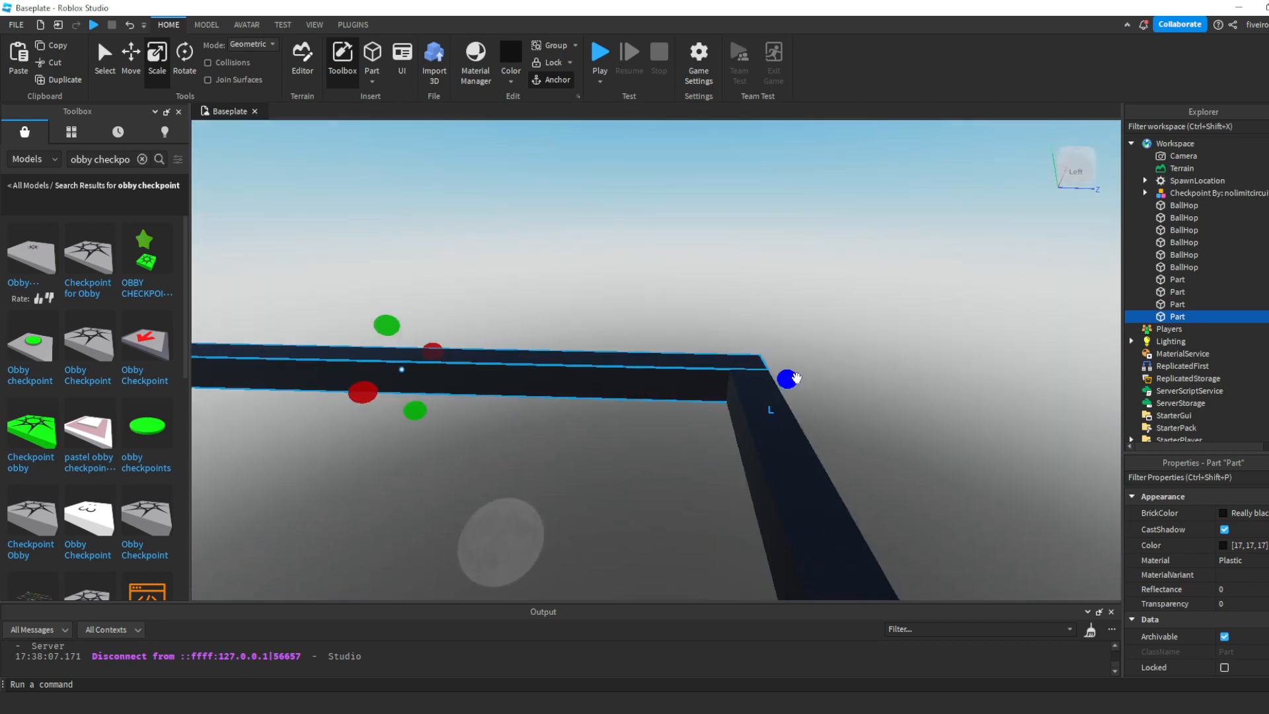
- Shorten the fourth beam at its corner with the third beam to leave a small gap between them
{"action": "left_click_drag", "start_coordinate": [796, 378], "coordinate": [676, 378]}
{"action": "left_click", "coordinate": [822, 327]}
{"action": "right_click_drag", "start_coordinate": [820, 323], "coordinate": [820, 321]}
{"action": "key", "text": "s"}
- Duplicate the checkpoint and move the copy to the far end of the fourth beam
{"action": "left_click", "coordinate": [500, 188]}
{"action": "left_click", "coordinate": [500, 188]}
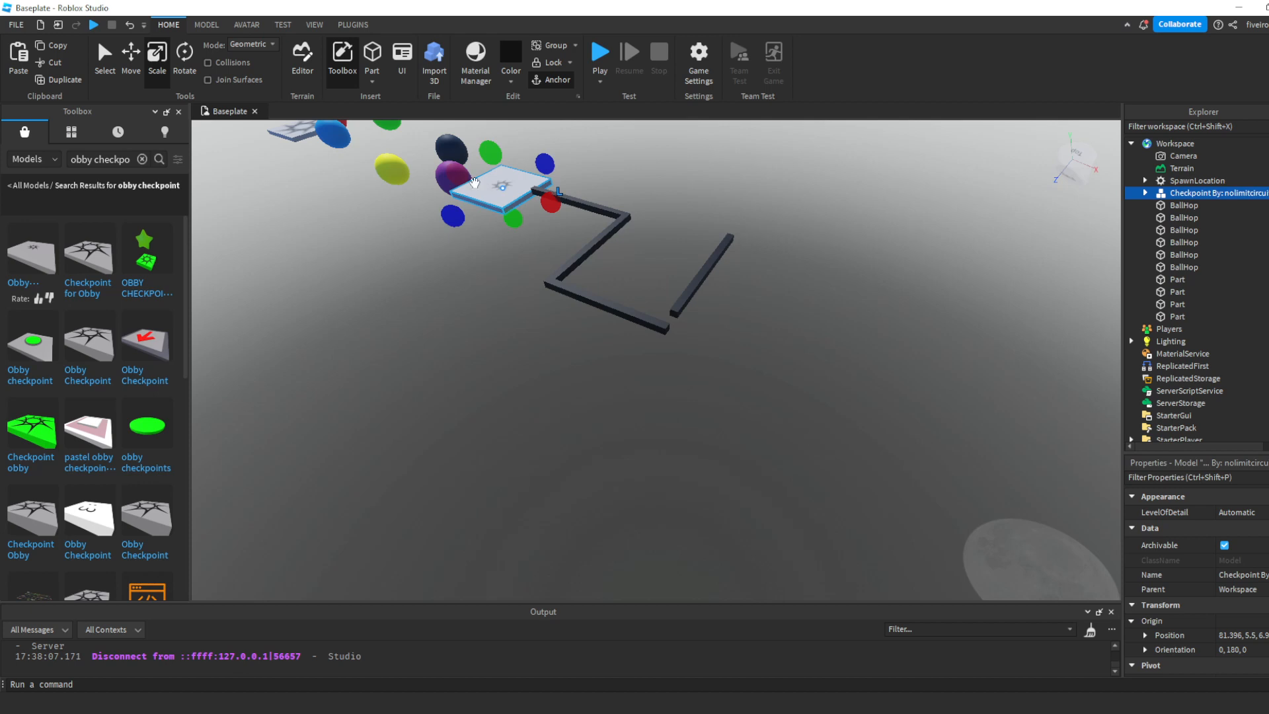
{"action": "key", "text": "ctrl+d"}
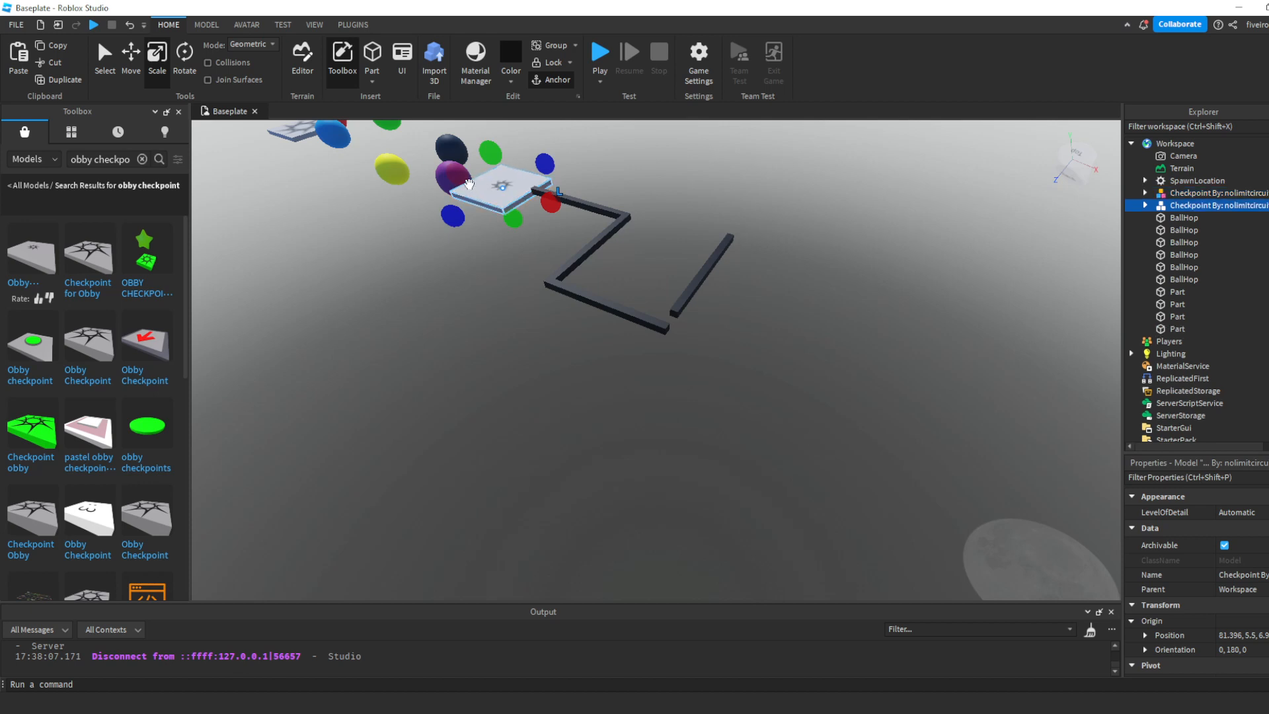
{"action": "left_click", "coordinate": [129, 69]}
{"action": "left_click_drag", "start_coordinate": [606, 217], "coordinate": [696, 304]}
{"action": "key", "text": "d"}
{"action": "left_click", "coordinate": [656, 286]}
{"action": "left_click", "coordinate": [656, 285]}
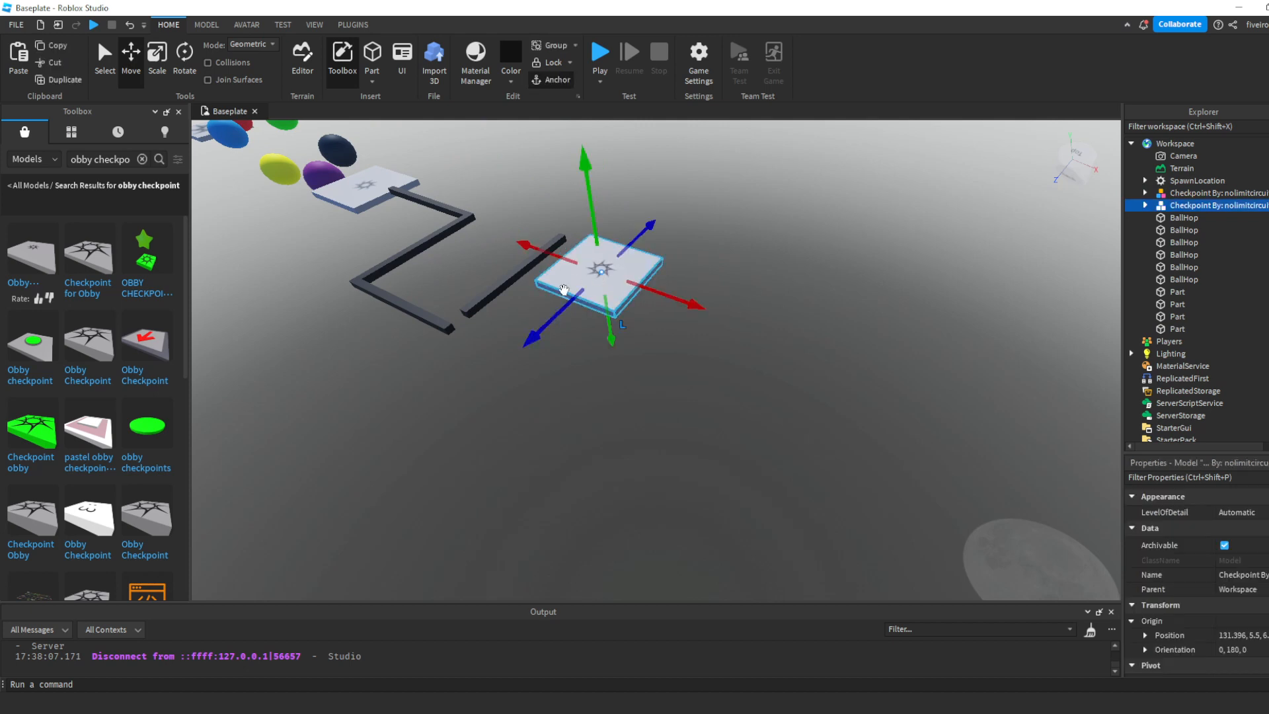
{"action": "left_click_drag", "start_coordinate": [599, 298], "coordinate": [645, 256]}
{"action": "left_click_drag", "start_coordinate": [734, 254], "coordinate": [685, 239]}
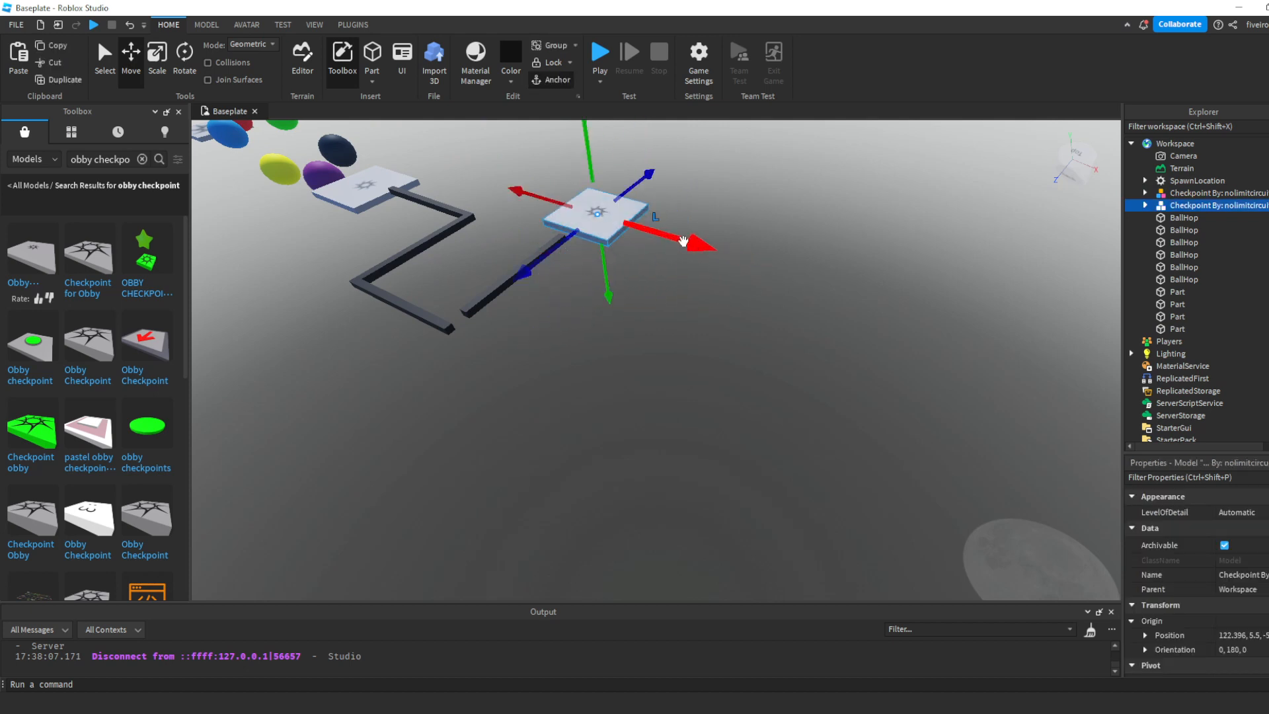
{"action": "left_click", "coordinate": [794, 253]}
{"action": "right_click_drag", "start_coordinate": [794, 252], "coordinate": [792, 251]}
- Insert another block part and move it just off the second checkpoint's edge opposite the fourth beam
{"action": "key", "text": "w"}
{"action": "key", "text": "s"}
{"action": "key", "text": "w"}
{"action": "right_click_drag", "start_coordinate": [813, 208], "coordinate": [834, 179]}
{"action": "key", "text": "w"}
{"action": "key", "text": "s"}
{"action": "key", "text": "w"}
{"action": "left_click", "coordinate": [370, 62]}
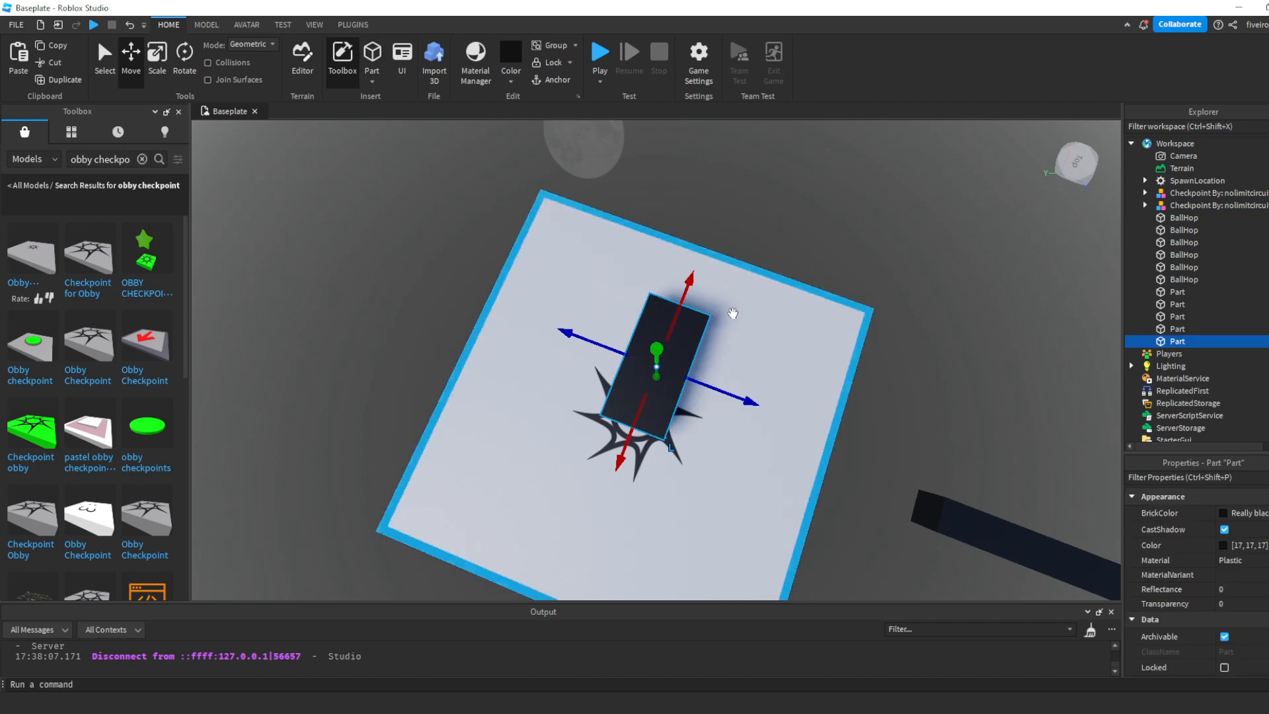
{"action": "right_click_drag", "start_coordinate": [732, 313], "coordinate": [732, 317]}
{"action": "key", "text": "s"}
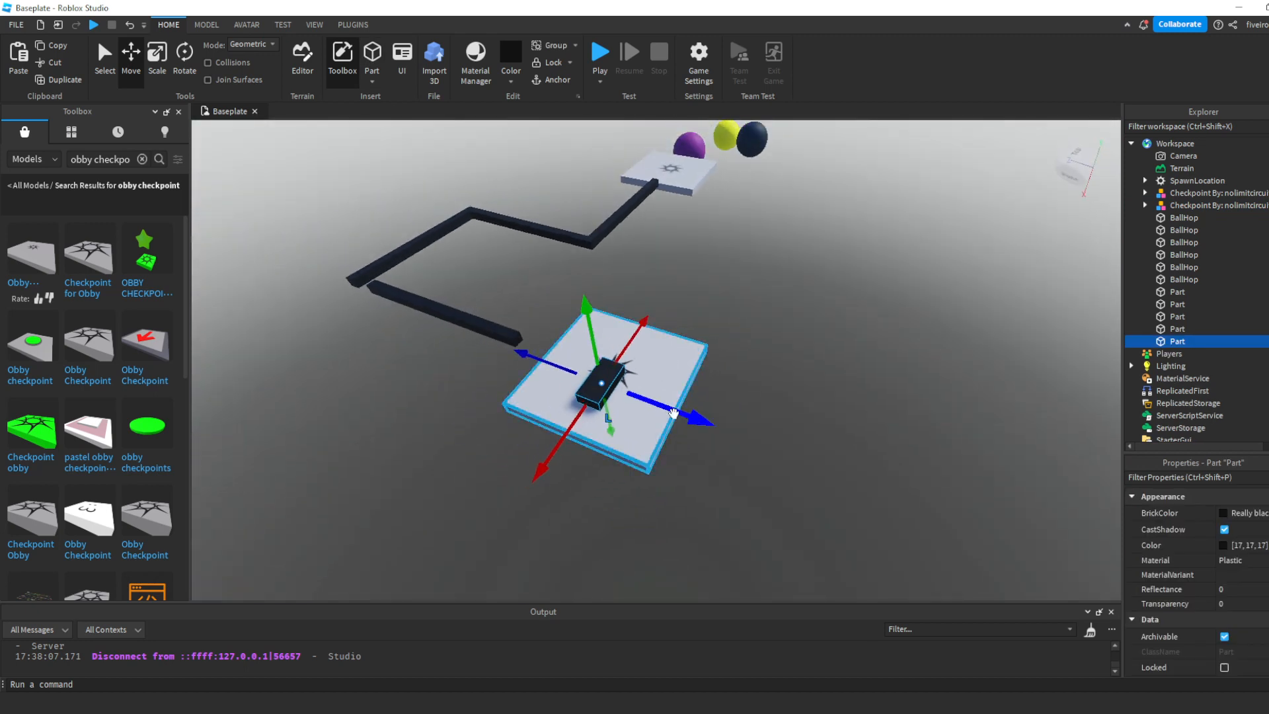
{"action": "left_click_drag", "start_coordinate": [685, 408], "coordinate": [796, 450]}
{"action": "key", "text": "d"}
{"action": "right_click_drag", "start_coordinate": [796, 450], "coordinate": [796, 455]}
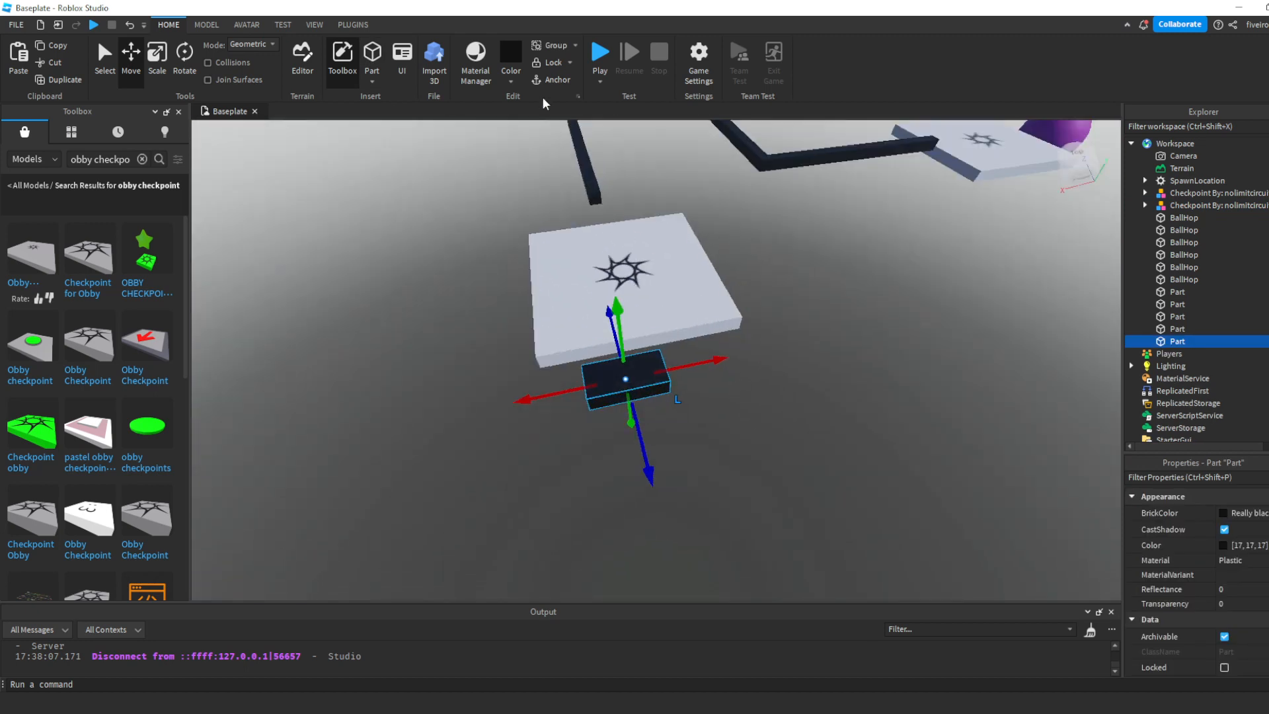
- Anchor the new block and widen it on both sides to roughly match the second checkpoint's width
{"action": "left_click", "coordinate": [551, 80]}
{"action": "left_click", "coordinate": [162, 72]}
{"action": "left_click_drag", "start_coordinate": [702, 374], "coordinate": [757, 401]}
{"action": "left_click_drag", "start_coordinate": [580, 395], "coordinate": [542, 396]}
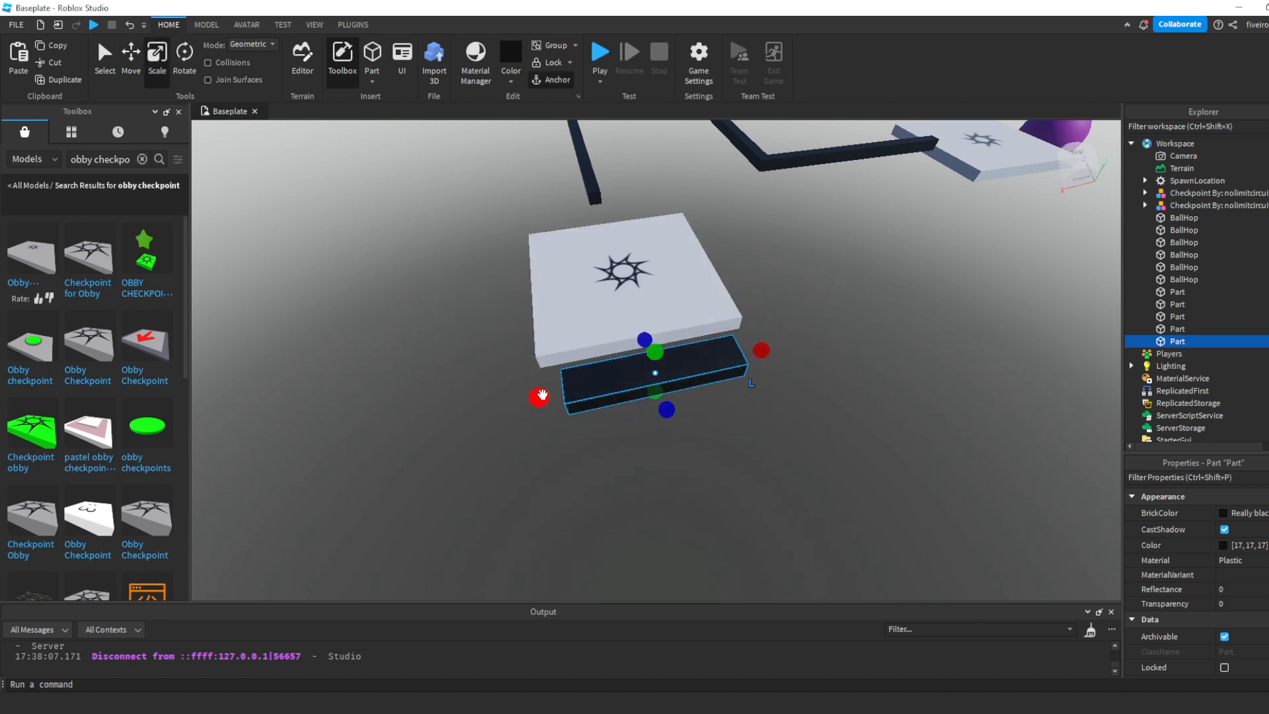
{"action": "left_click_drag", "start_coordinate": [659, 355], "coordinate": [663, 295], "text": "shift"}
{"action": "right_click_drag", "start_coordinate": [663, 295], "coordinate": [667, 296]}
{"action": "key", "text": "ctrl+z"}
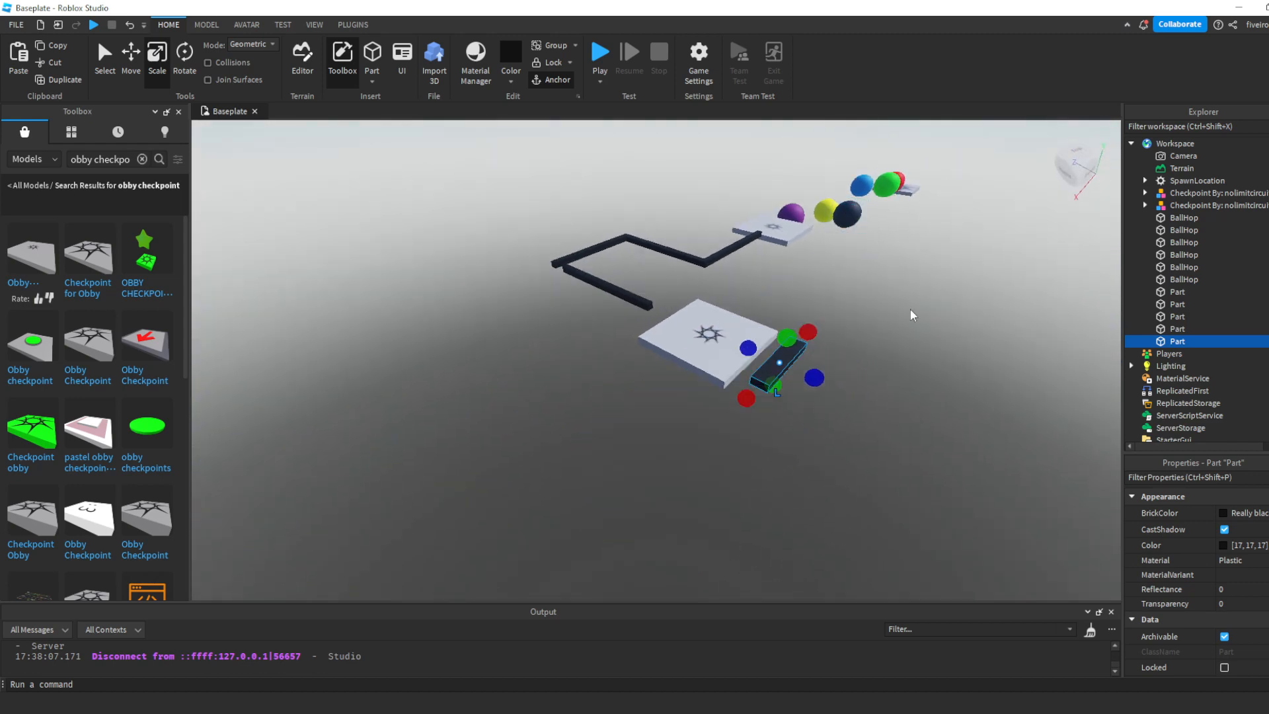
- Stretch the widened block away from the second checkpoint into a platform about twice as long as it is wide
{"action": "right_click_drag", "start_coordinate": [911, 312], "coordinate": [905, 373]}
{"action": "scroll", "coordinate": [906, 376], "scroll_direction": "up", "scroll_amount": 5}
{"action": "left_click_drag", "start_coordinate": [596, 356], "coordinate": [799, 405]}
{"action": "scroll", "coordinate": [727, 390], "scroll_direction": "down", "scroll_amount": 6}
{"action": "left_click", "coordinate": [803, 339]}
{"action": "scroll", "coordinate": [802, 339], "scroll_direction": "up", "scroll_amount": 1}
{"action": "scroll", "coordinate": [803, 339], "scroll_direction": "up", "scroll_amount": 1}
{"action": "left_click", "coordinate": [815, 433]}
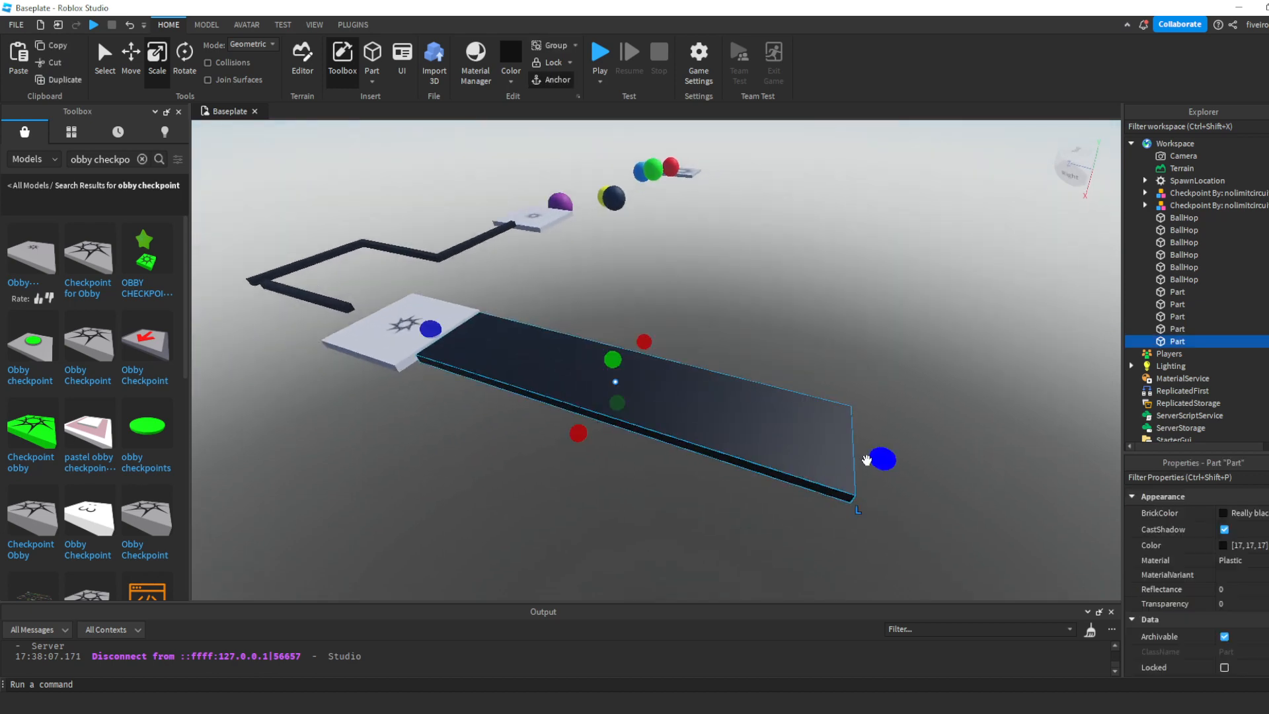
{"action": "left_click_drag", "start_coordinate": [869, 458], "coordinate": [618, 397]}
- Insert a block part on the black platform and stretch it into a crossbar spanning the platform's full width
{"action": "left_click", "coordinate": [733, 276]}
{"action": "key", "text": "w"}
{"action": "right_click_drag", "start_coordinate": [732, 275], "coordinate": [683, 235]}
{"action": "left_click", "coordinate": [661, 255]}
{"action": "right_click_drag", "start_coordinate": [700, 287], "coordinate": [705, 293]}
{"action": "key", "text": "s"}
{"action": "left_click", "coordinate": [368, 57]}
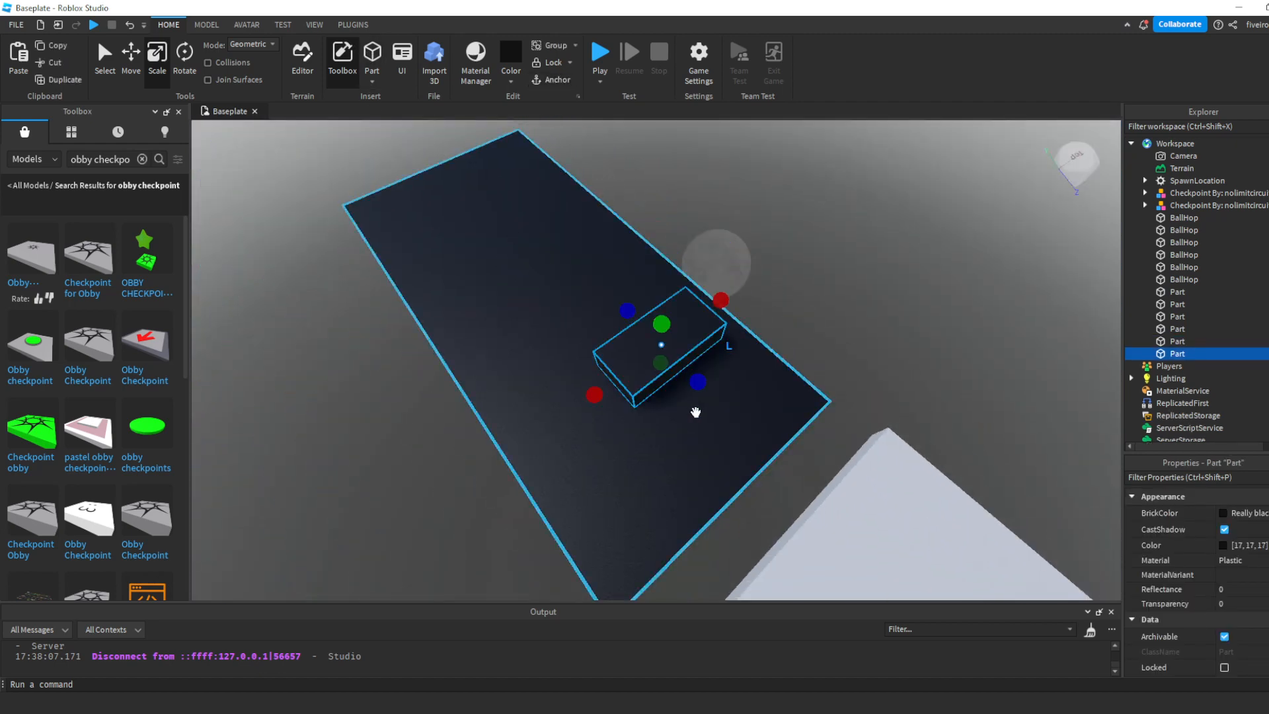
{"action": "left_click_drag", "start_coordinate": [649, 370], "coordinate": [696, 379]}
{"action": "right_click_drag", "start_coordinate": [696, 379], "coordinate": [682, 388]}
{"action": "left_click_drag", "start_coordinate": [575, 260], "coordinate": [427, 240]}
- Try to move the crossbar farther along the black platform, and undo the move
{"action": "left_click", "coordinate": [131, 68]}
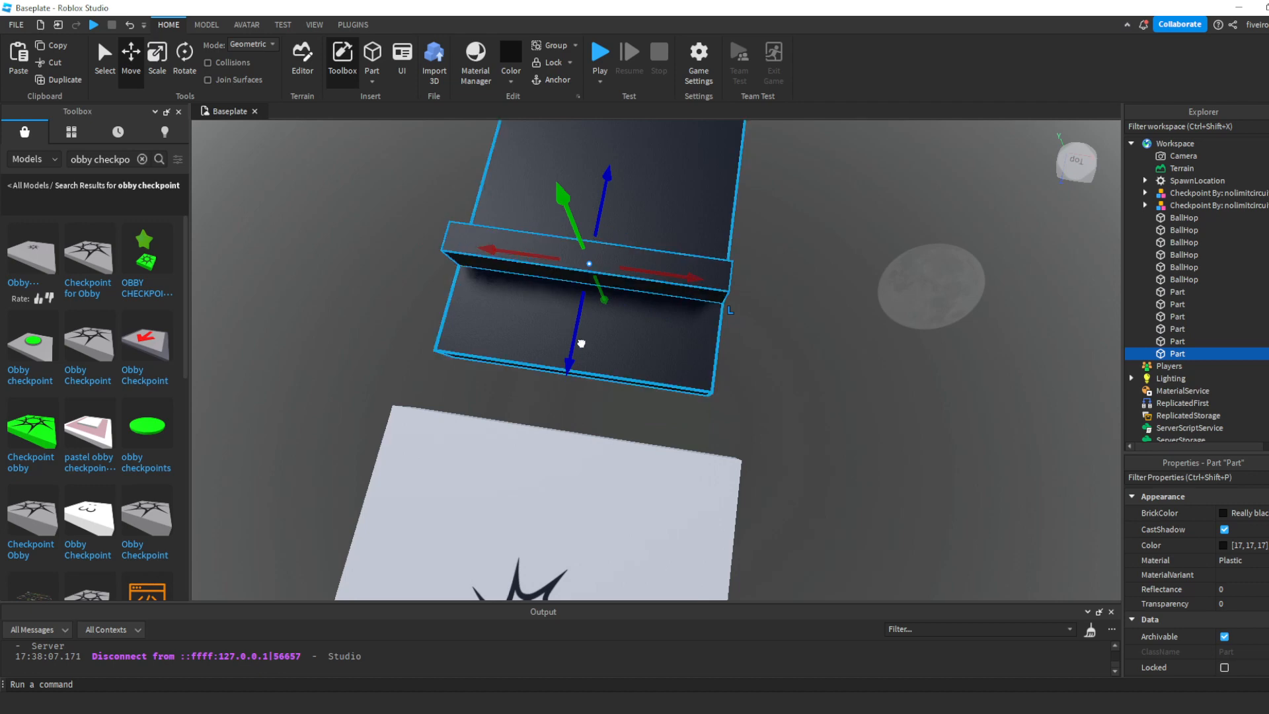
{"action": "left_click_drag", "start_coordinate": [581, 343], "coordinate": [584, 280]}
{"action": "key", "text": "ctrl+z"}
{"action": "right_click_drag", "start_coordinate": [603, 264], "coordinate": [617, 278]}
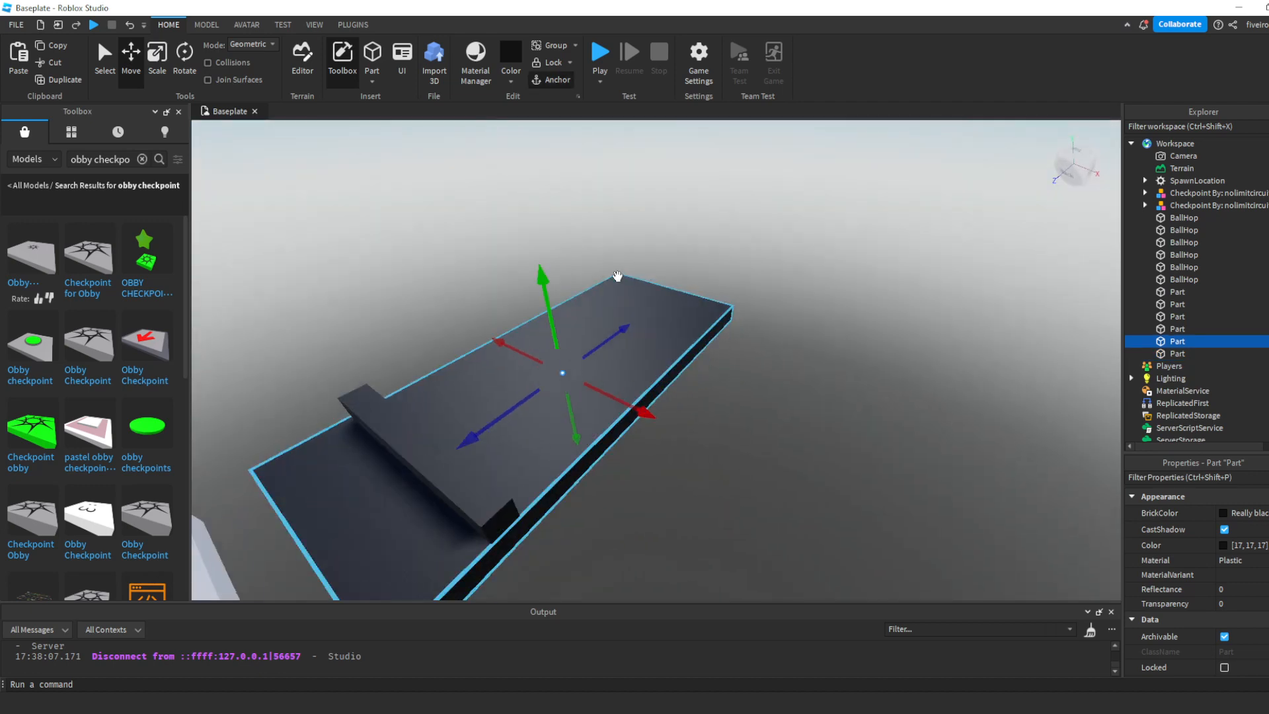
- Color the crossbar on the black platform Really red and anchor it
{"action": "left_click", "coordinate": [704, 457]}
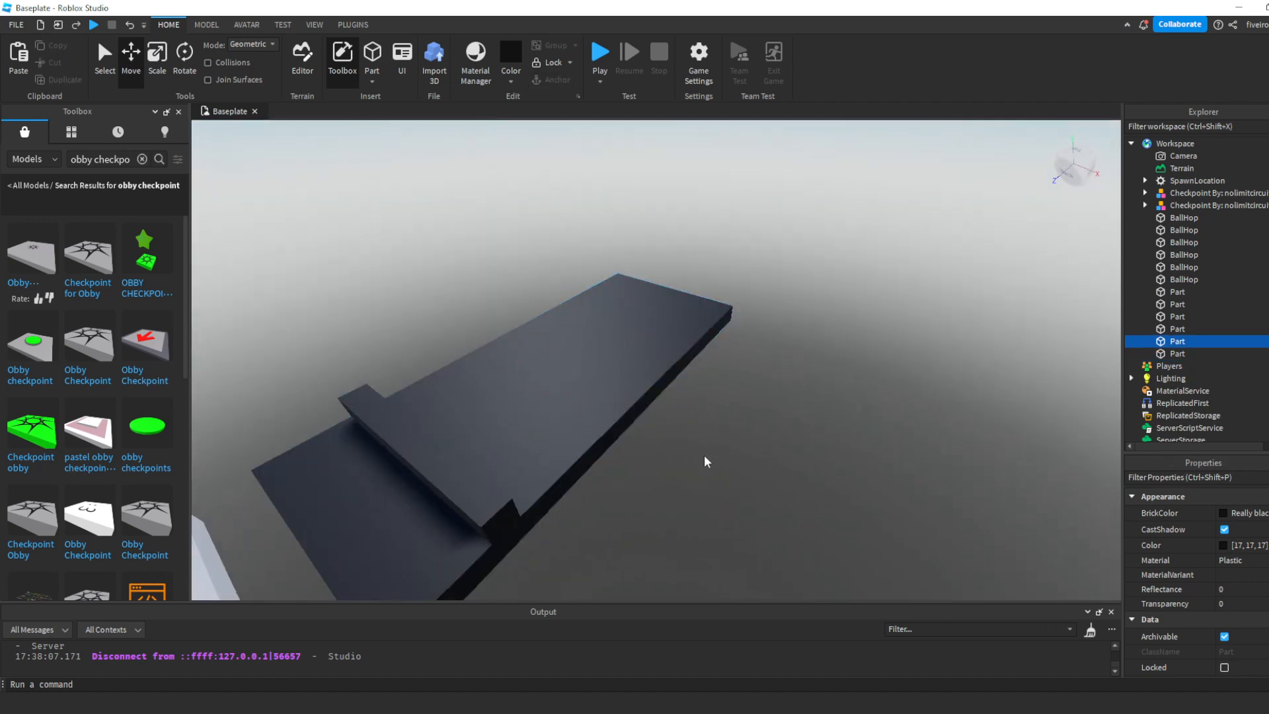
{"action": "key", "text": "d"}
{"action": "right_click_drag", "start_coordinate": [700, 470], "coordinate": [699, 471]}
{"action": "key", "text": "w"}
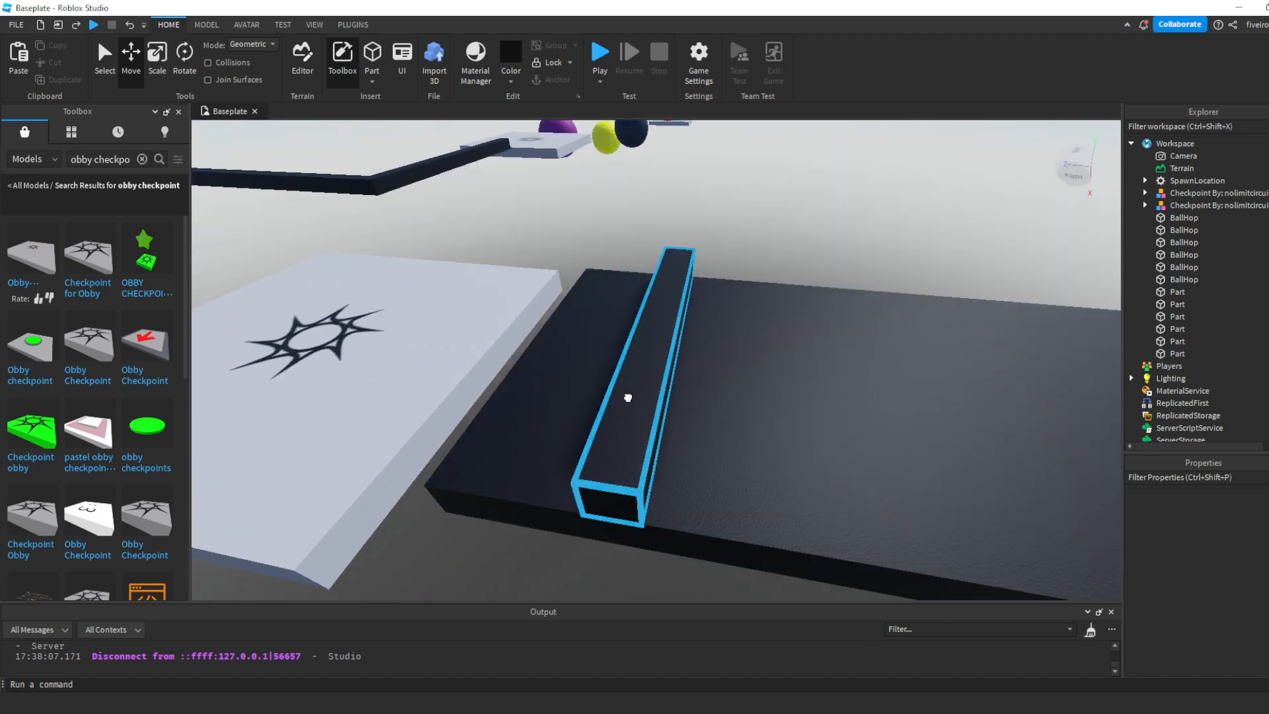
{"action": "left_click", "coordinate": [627, 398]}
{"action": "mouse_move", "coordinate": [728, 351]}
{"action": "left_mouse_down"}
{"action": "mouse_move", "coordinate": [839, 365]}
{"action": "mouse_move", "coordinate": [702, 363]}
{"action": "mouse_move", "coordinate": [751, 354]}
{"action": "left_mouse_up"}
{"action": "left_click", "coordinate": [512, 80]}
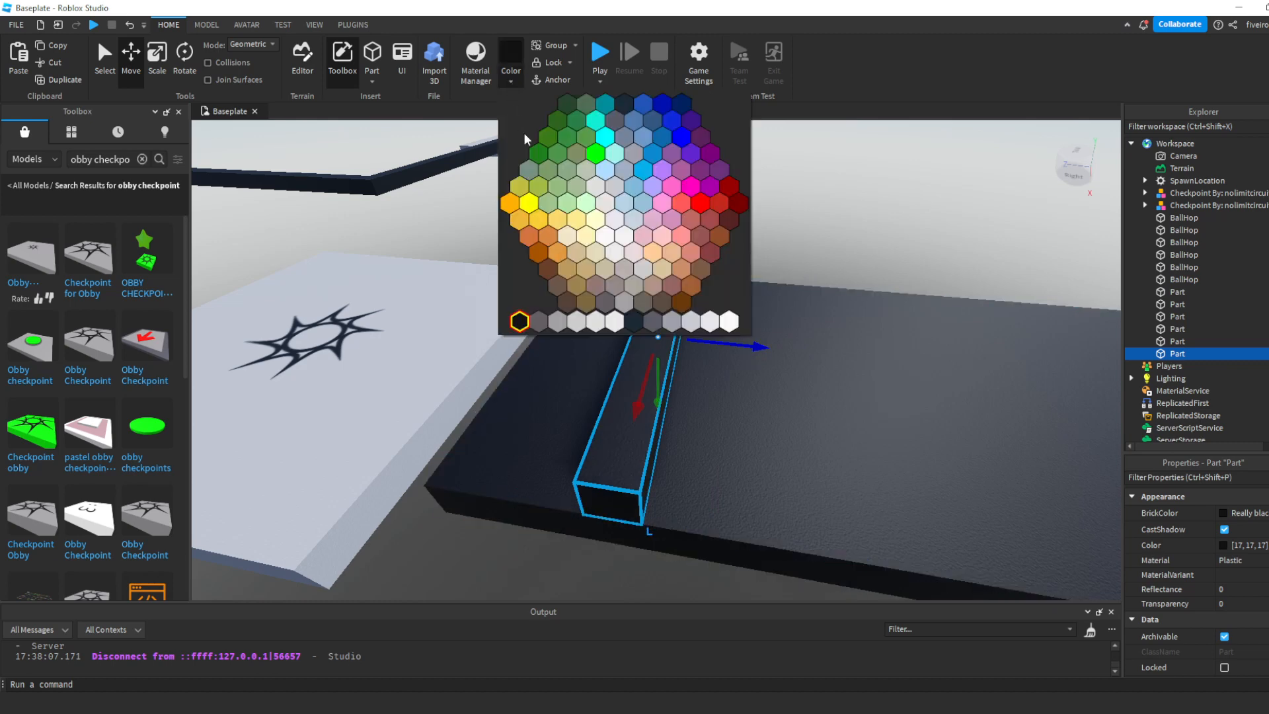
{"action": "left_click", "coordinate": [700, 201]}
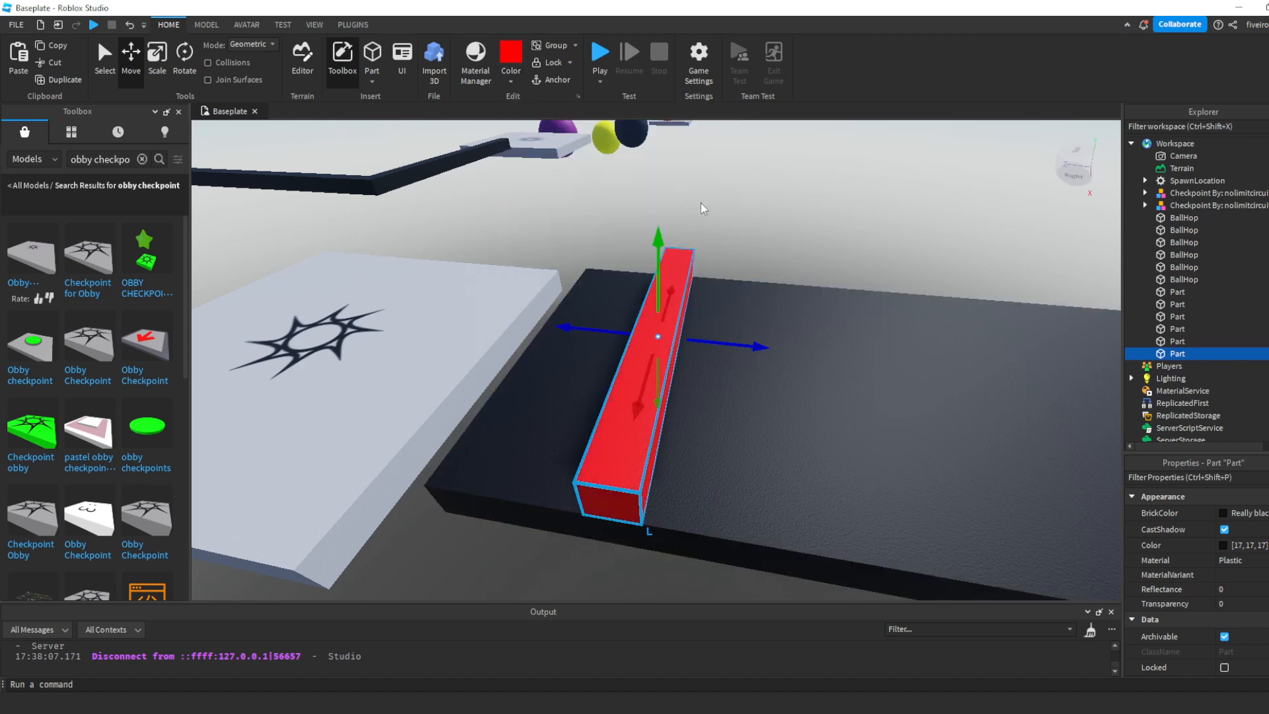
{"action": "left_click", "coordinate": [558, 80]}
{"action": "scroll", "coordinate": [740, 215], "scroll_direction": "down", "scroll_amount": 6}
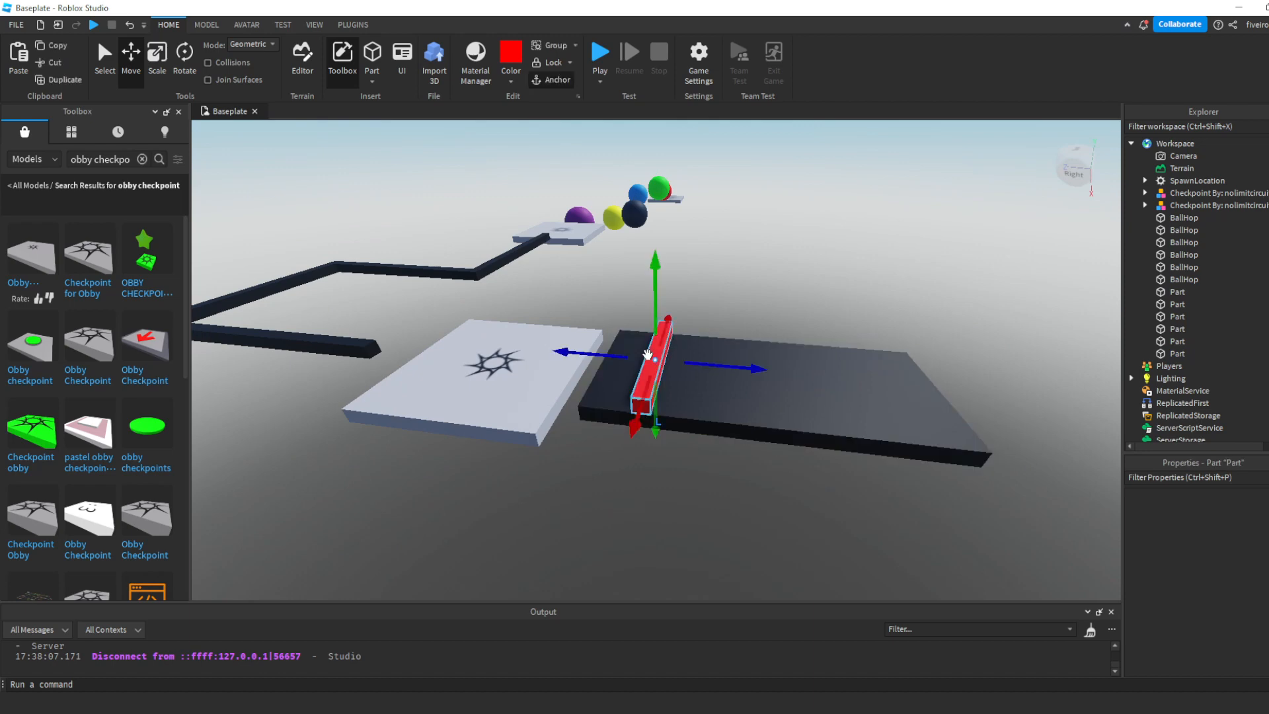
- Add a Script object inside the red crossbar part
{"action": "right_click_drag", "start_coordinate": [648, 355], "coordinate": [652, 351]}
{"action": "scroll", "coordinate": [652, 351], "scroll_direction": "up", "scroll_amount": 4}
{"action": "key", "text": "a"}
{"action": "key", "text": "d"}
{"action": "key", "text": "s"}
{"action": "key", "text": "w"}
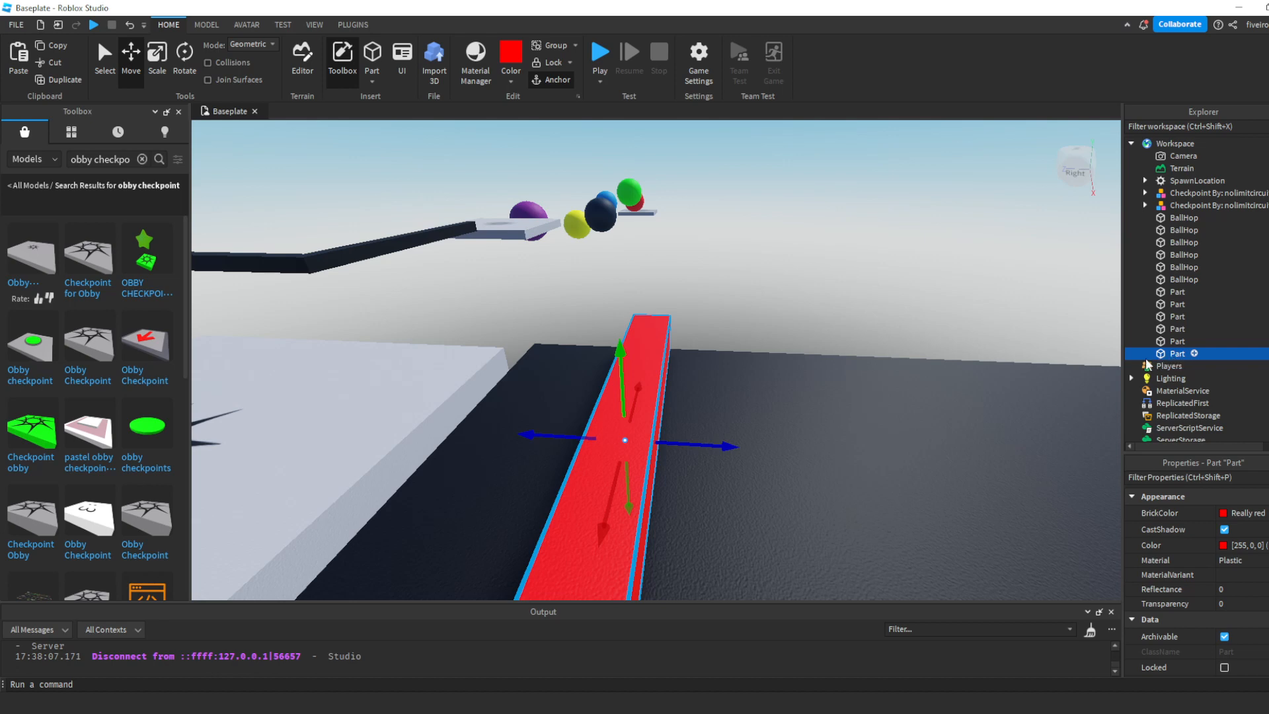
{"action": "left_click", "coordinate": [1194, 354]}
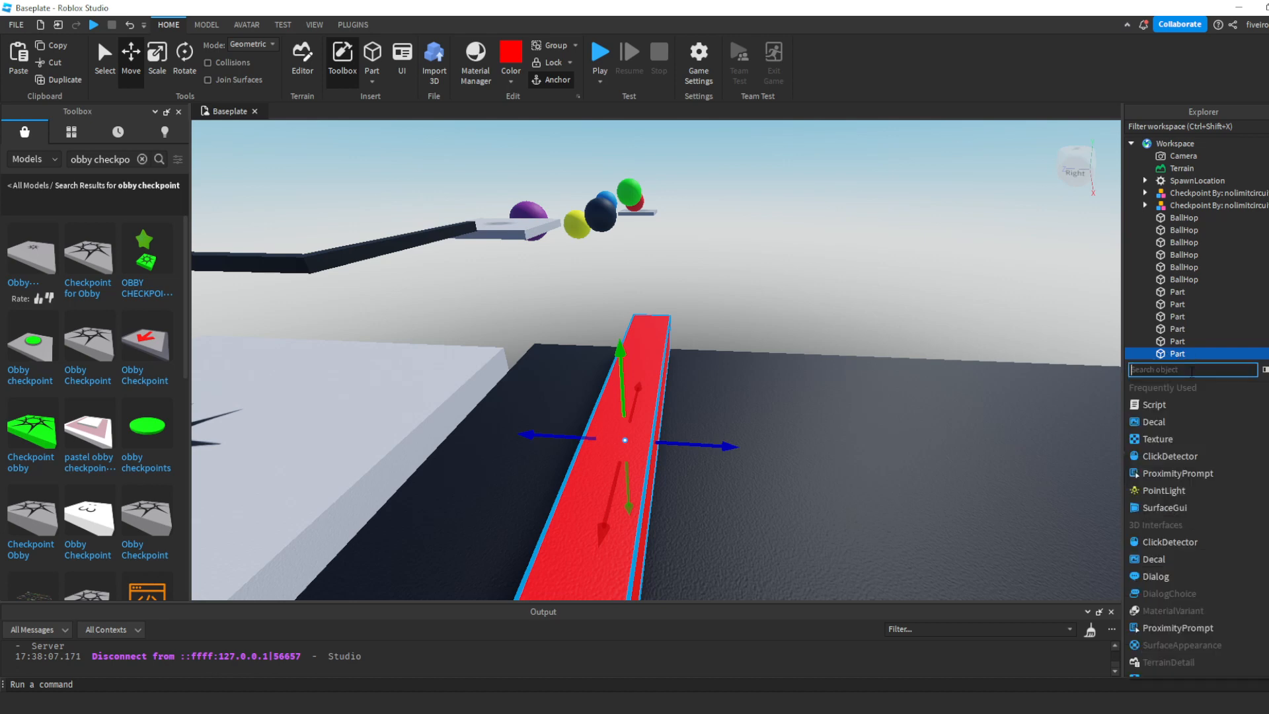
{"action": "left_click", "coordinate": [1178, 404]}
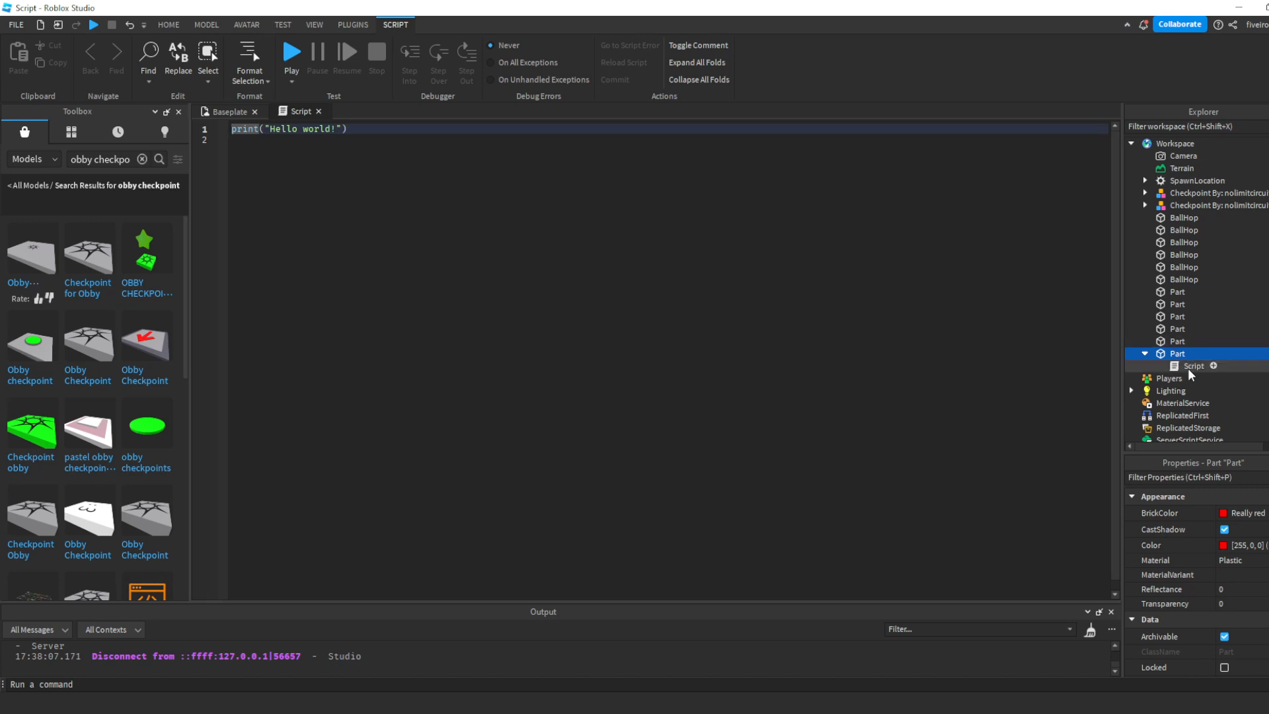
{"action": "left_click", "coordinate": [1191, 366]}
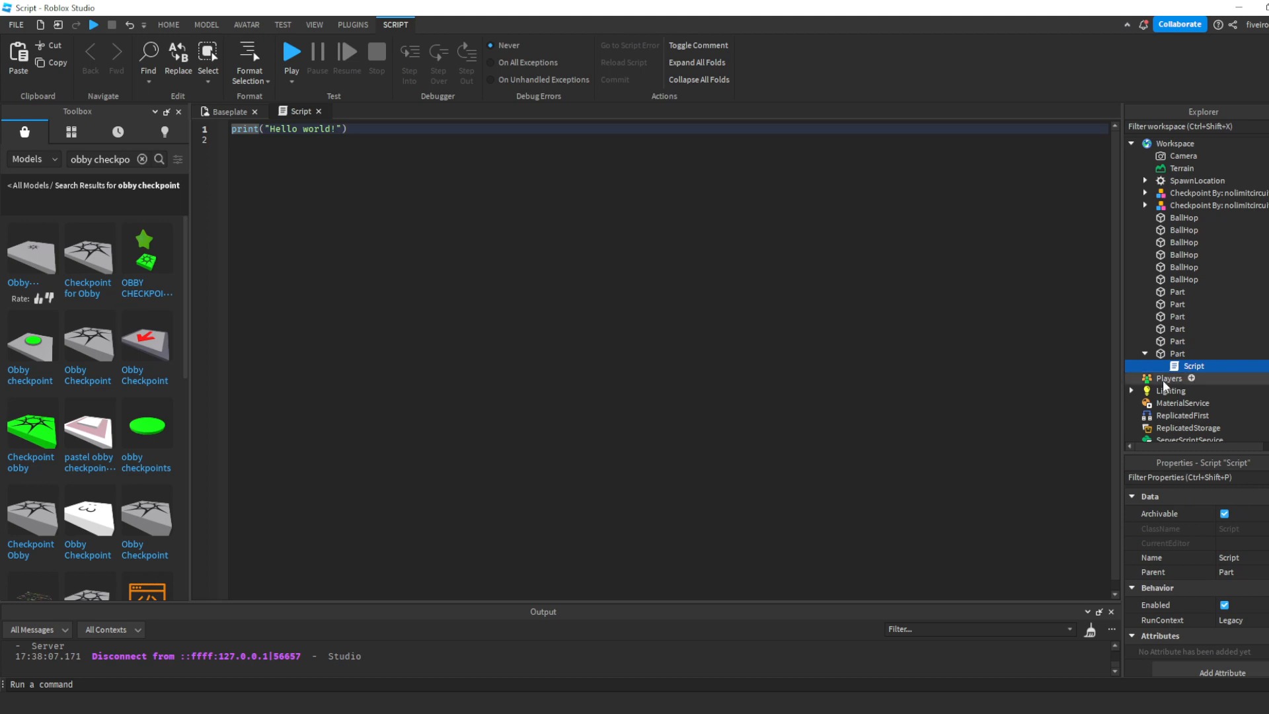
- Replace the default code with a touch handler: script.Parent.Touched:Connect(function(hit), closed by end)
{"action": "key", "text": "ctrl+a"}
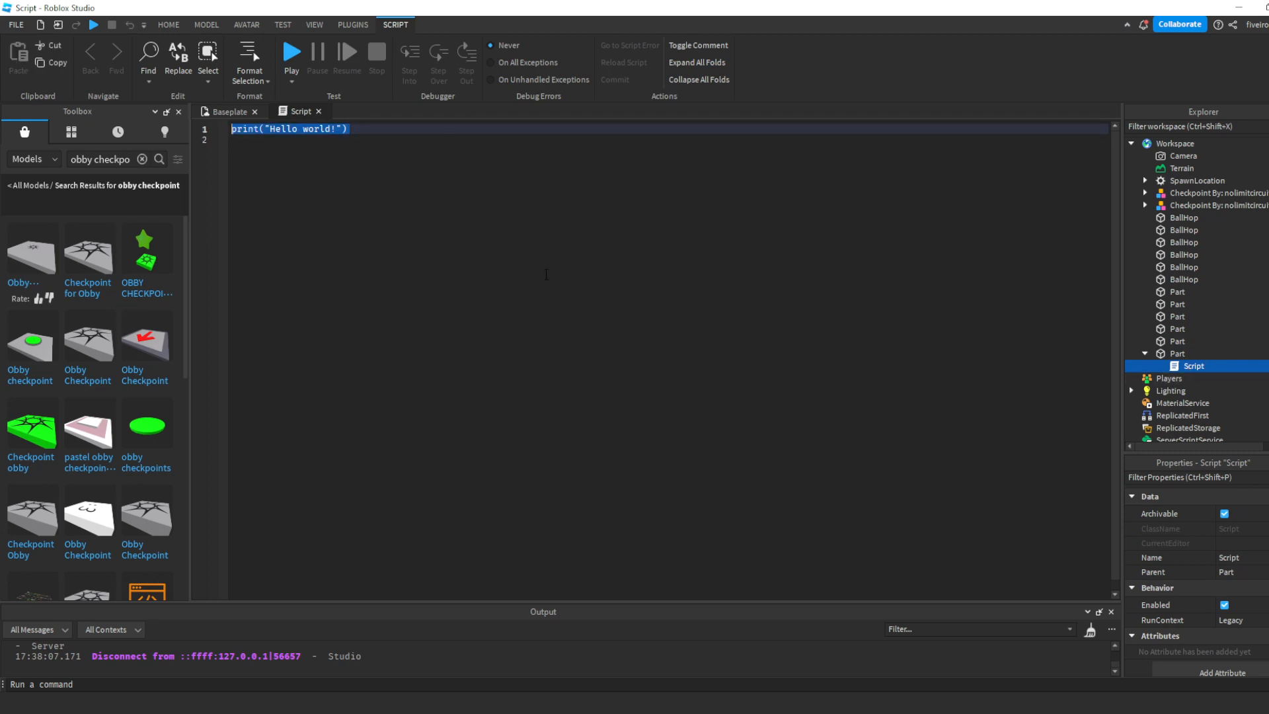
{"action": "type", "text": "scri"}
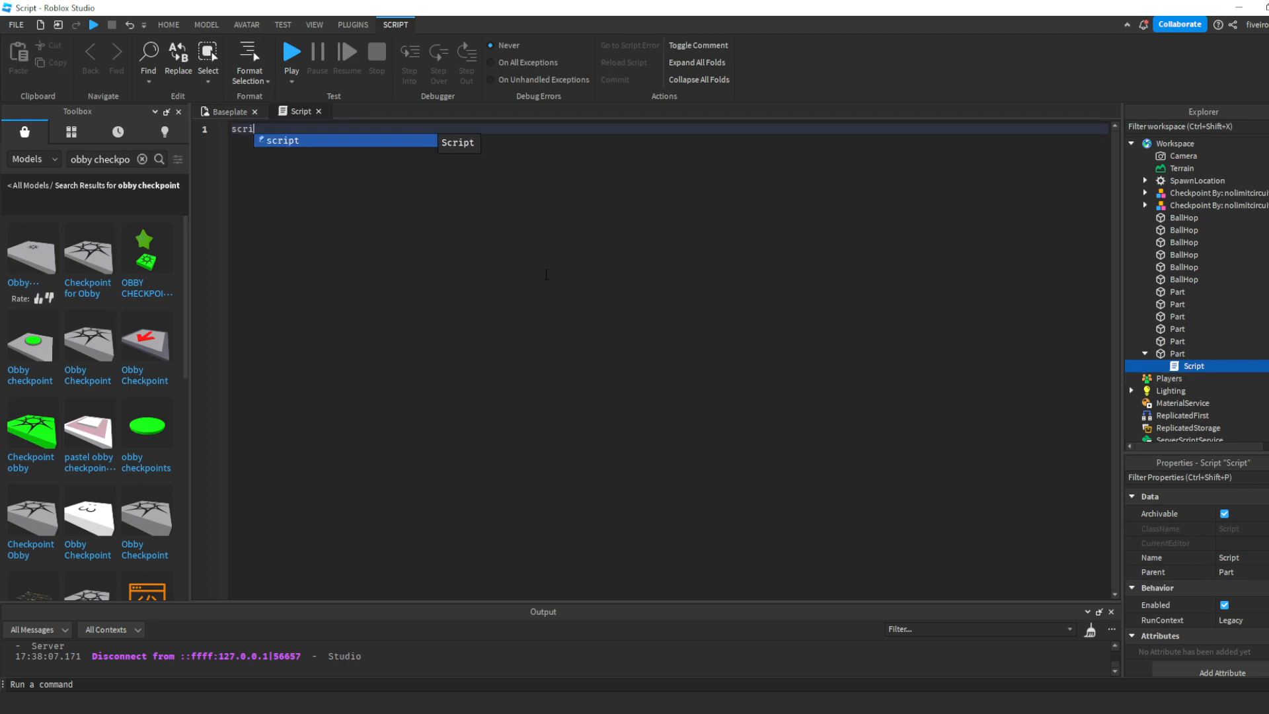
{"action": "type", "text": "pt.Parent.N"}
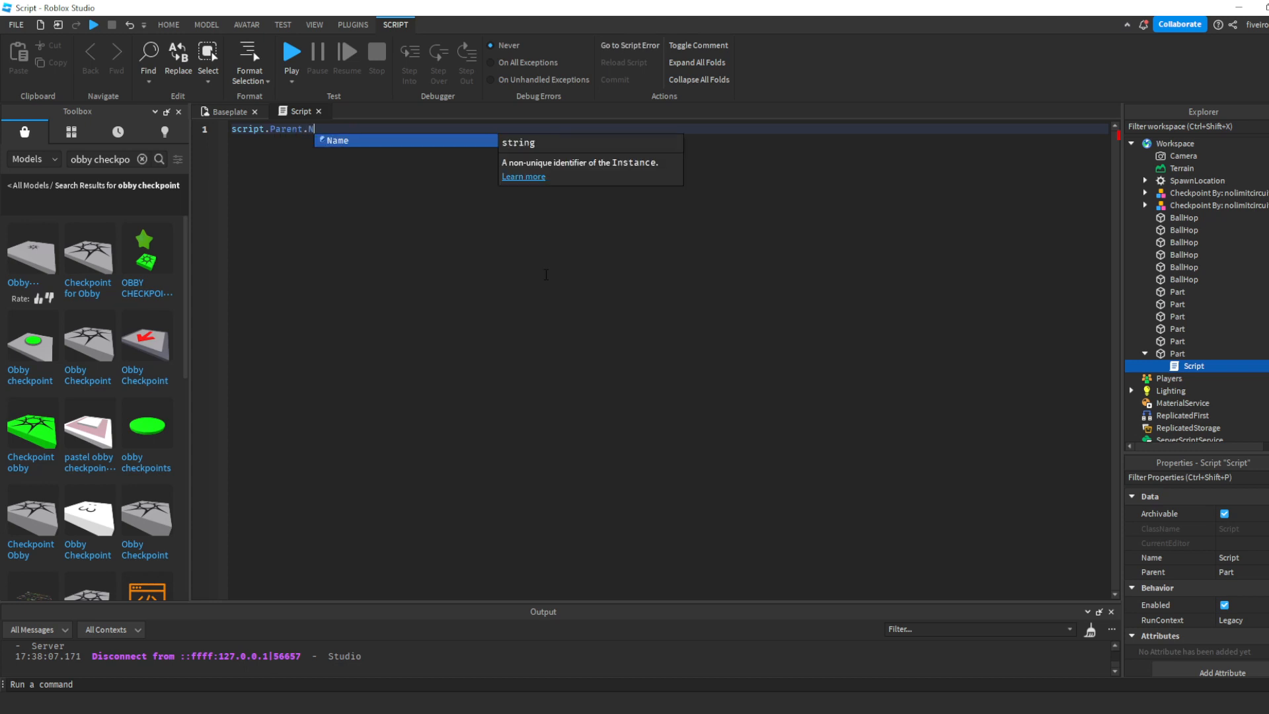
{"action": "key", "text": "Escape"}
{"action": "type", "text": "Touched:Connect(function)"}
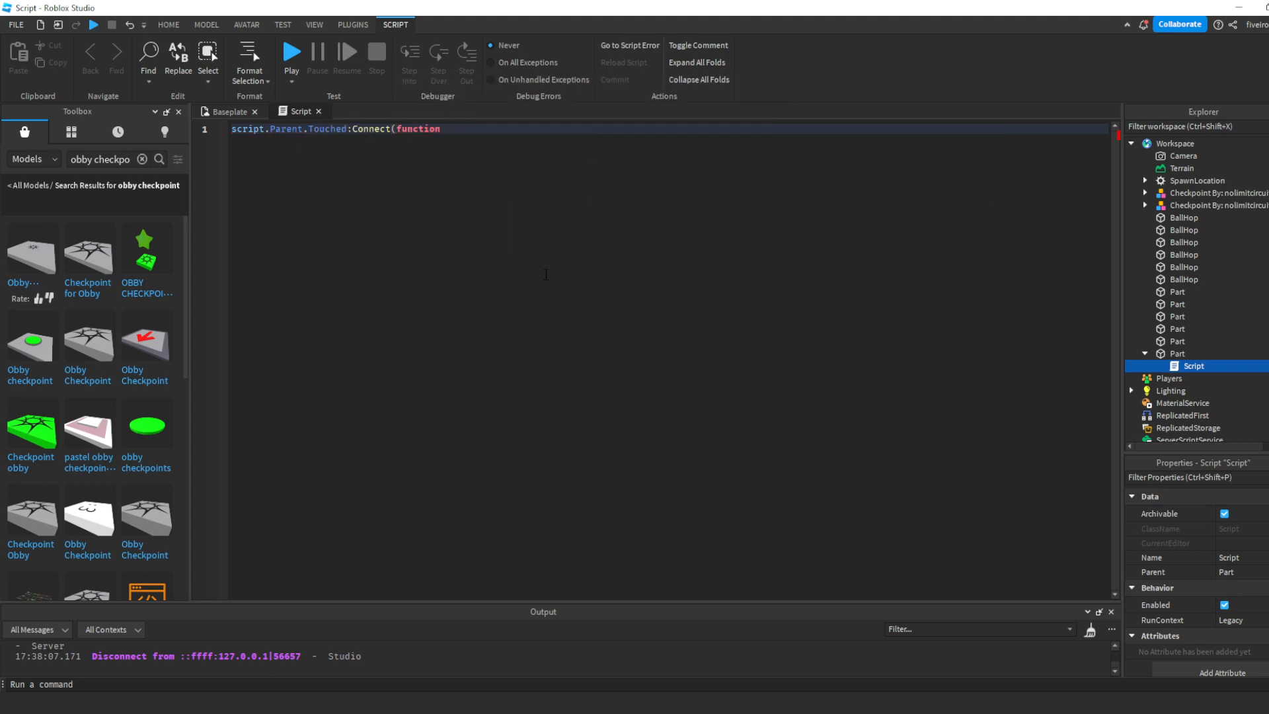
{"action": "type", "text": "(hit"}
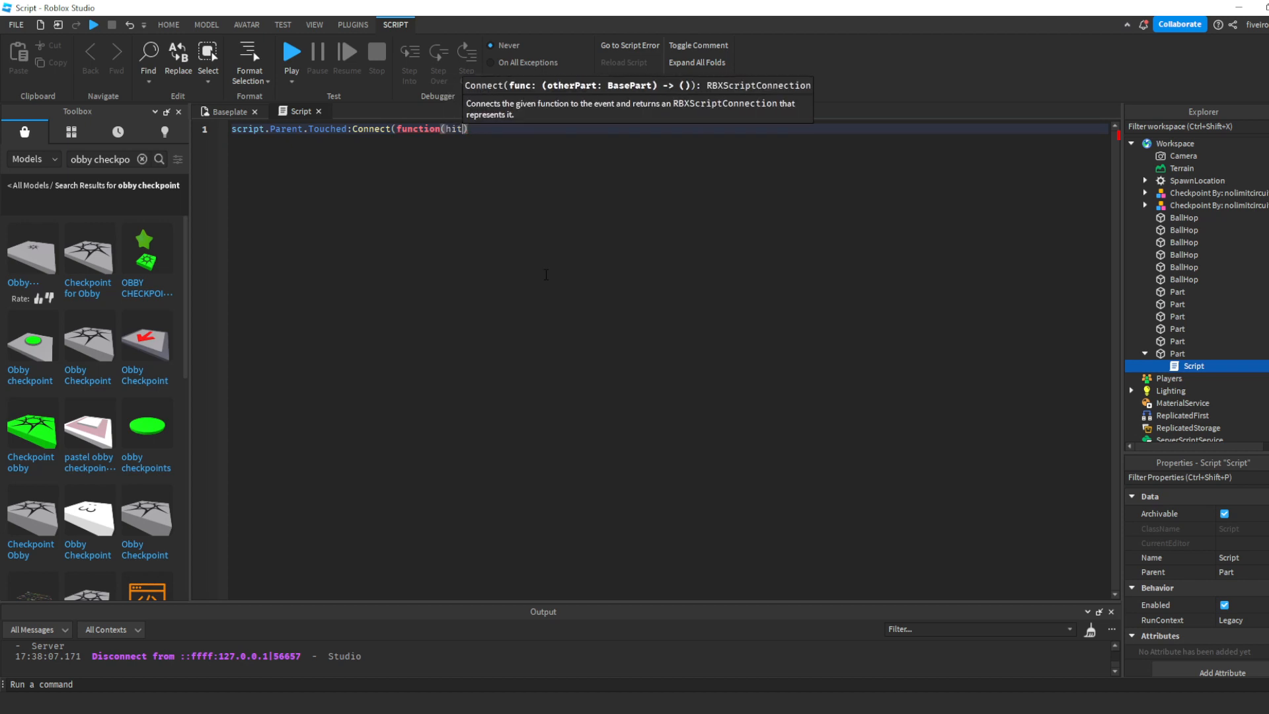
{"action": "type", "text": ")"}
{"action": "key", "text": "Return"}
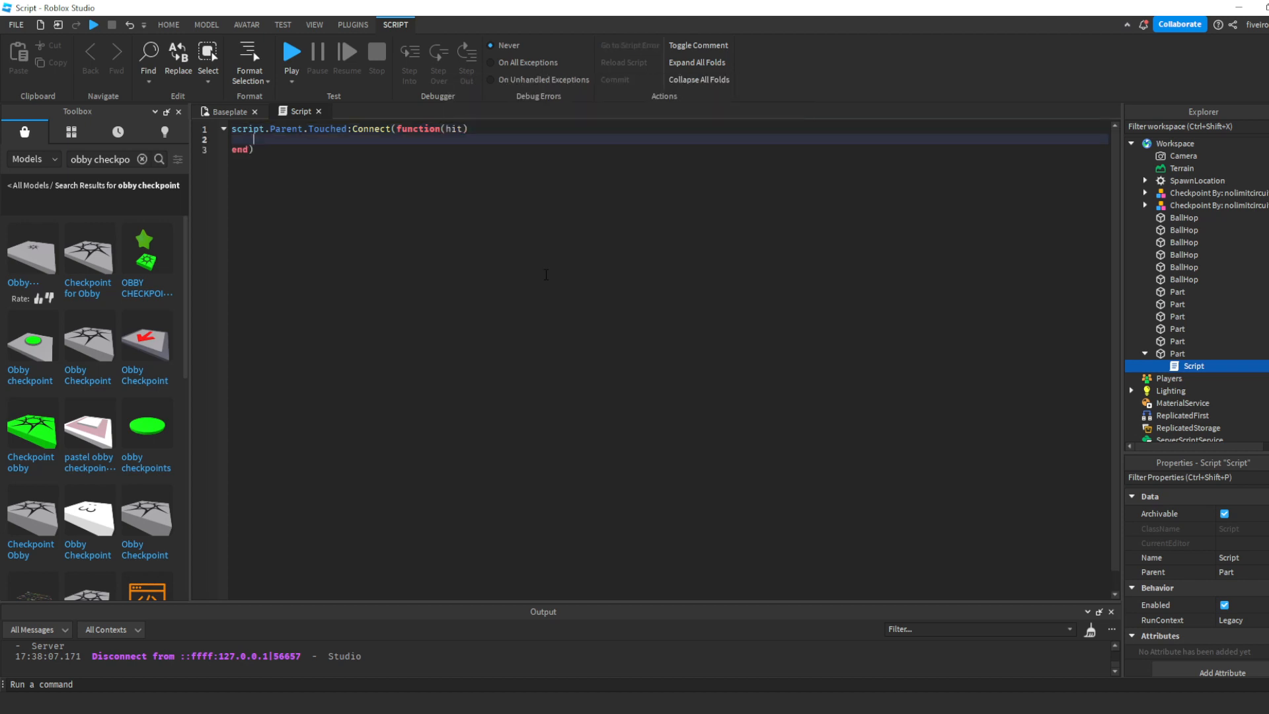
- Inside the handler, add the condition if hit.Parent:FindFirstChild("Humanoid") then, with its closing end
{"action": "type", "text": "if hit.Parent:Fi"}
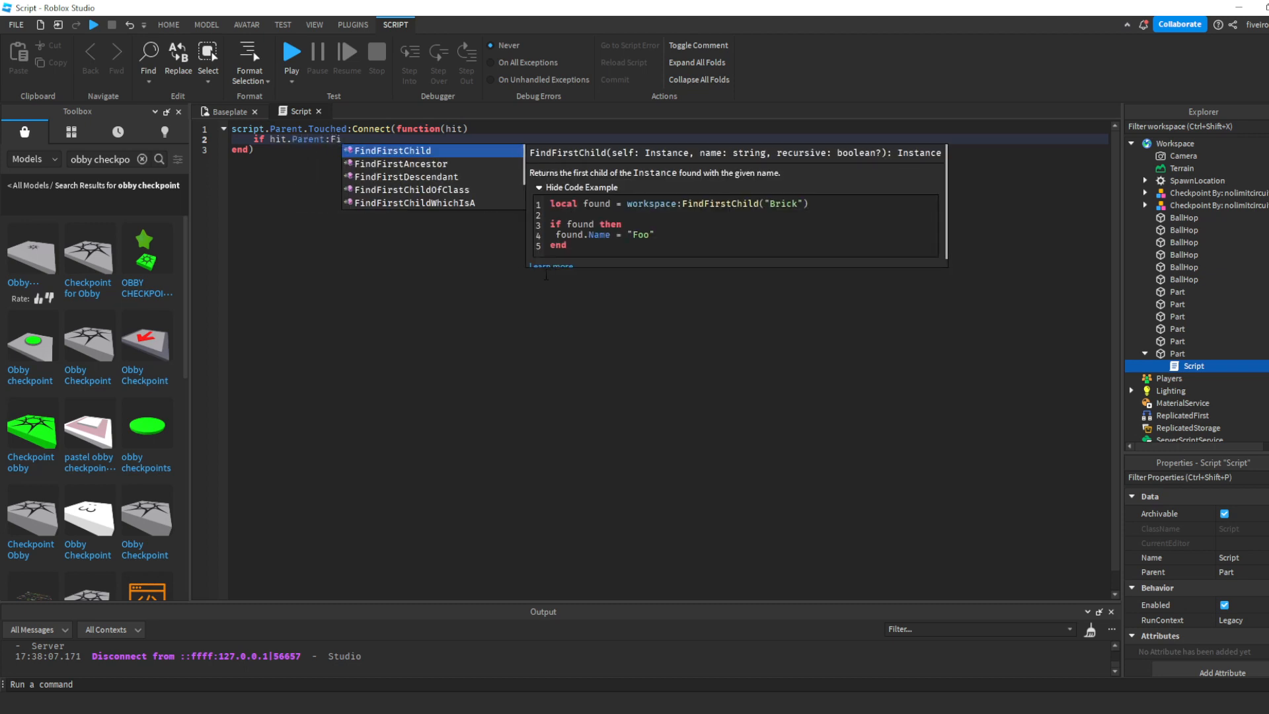
{"action": "type", "text": "ndFirstChild("}
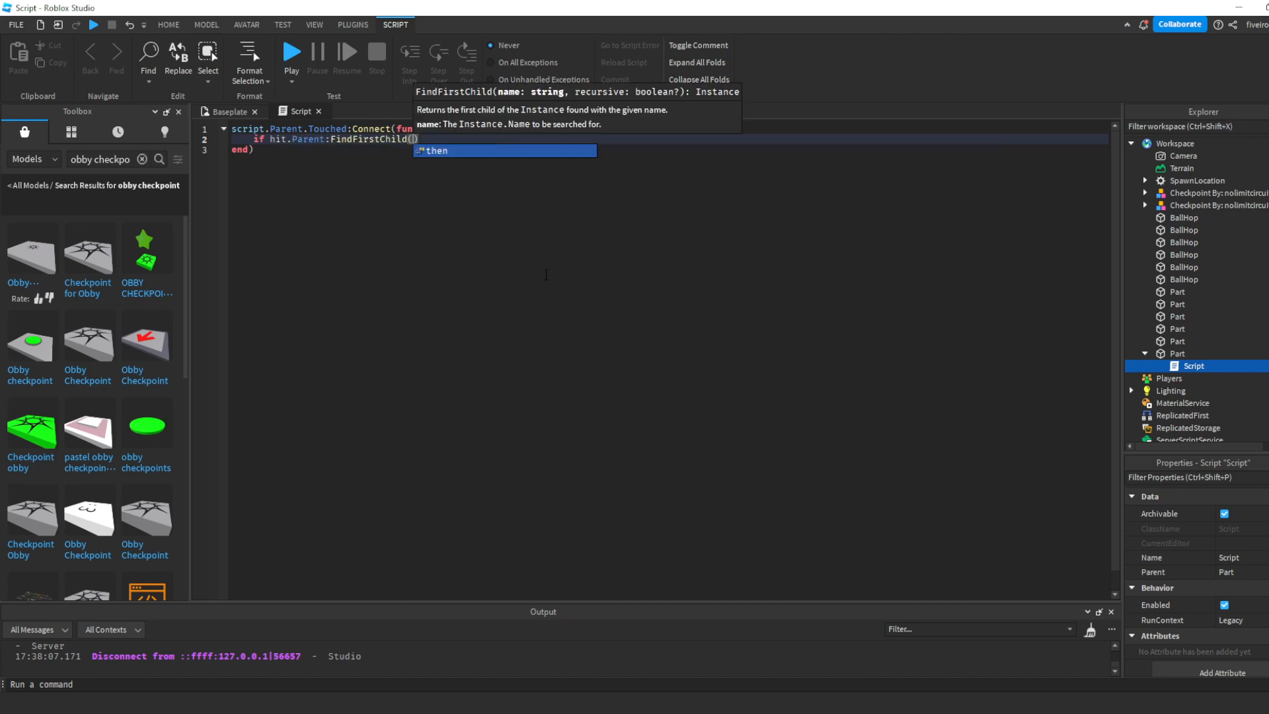
{"action": "type", "text": "\"Huma"}
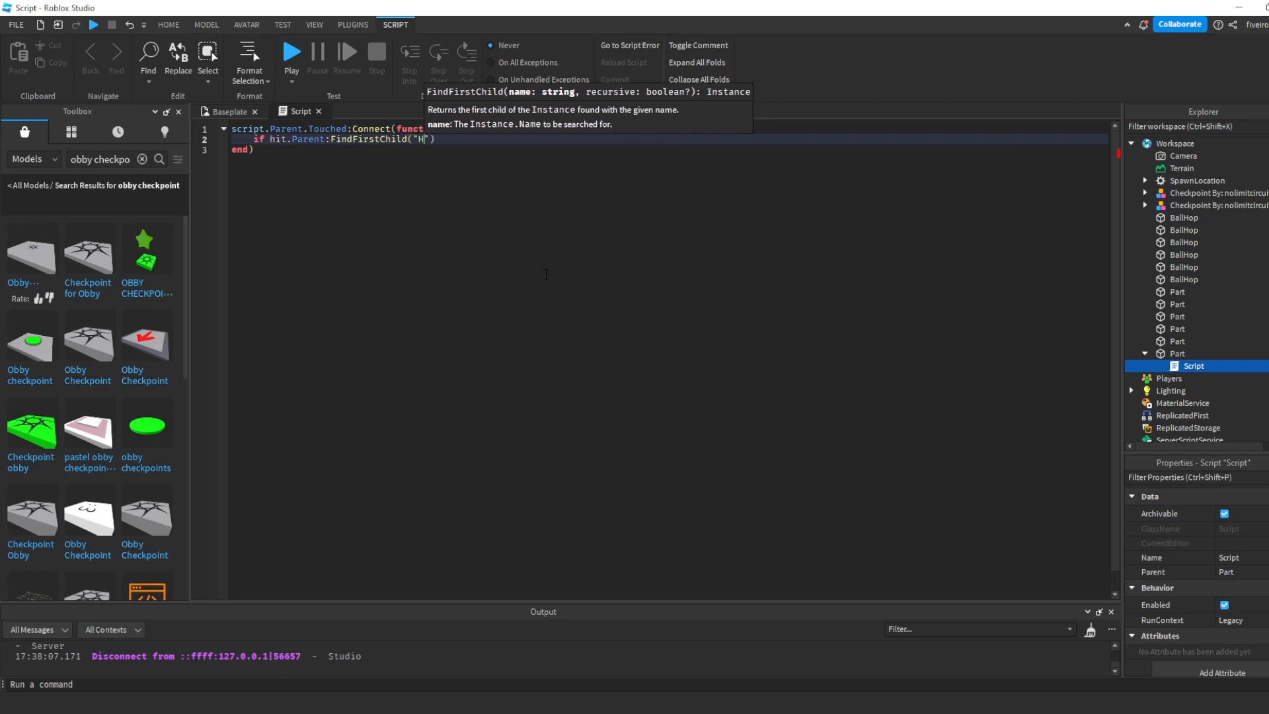
{"action": "type", "text": "noid\")"}
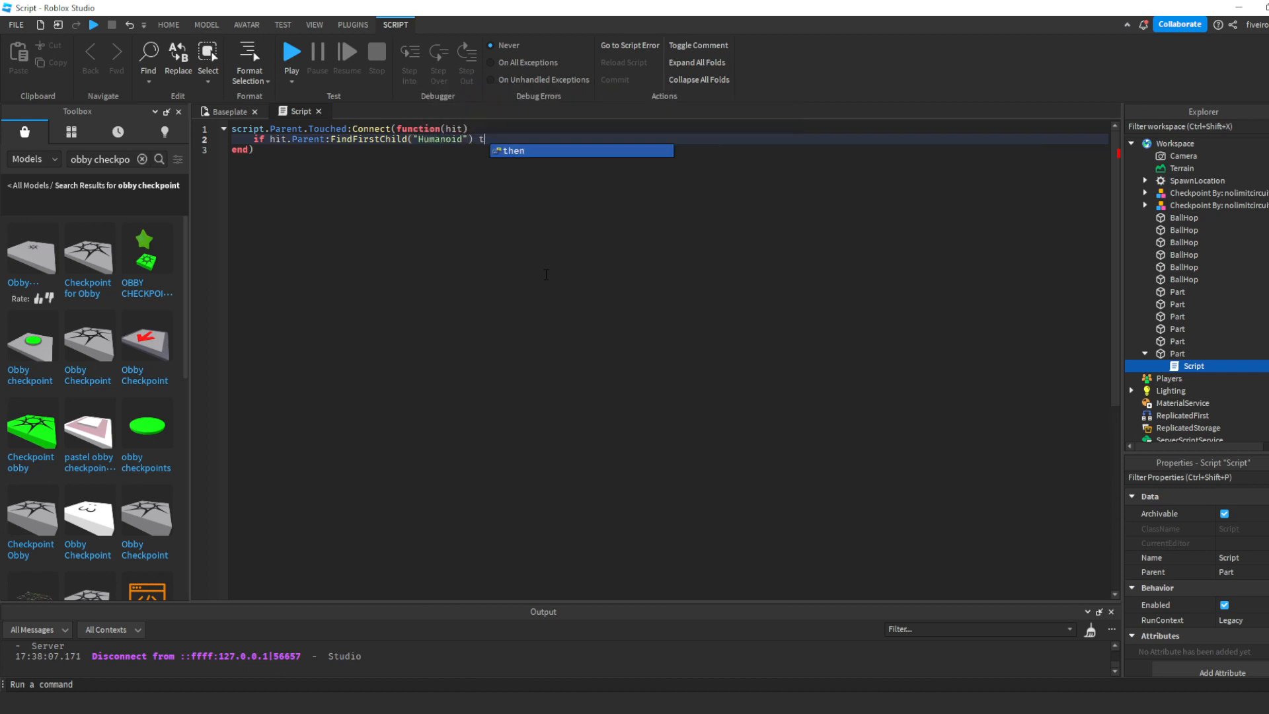
{"action": "key", "text": "Return"}
- Inside the condition, add the line hit.Parent:FindFirstChild("Humanoid").Health = 0
{"action": "type", "text": "hit.Paren"}
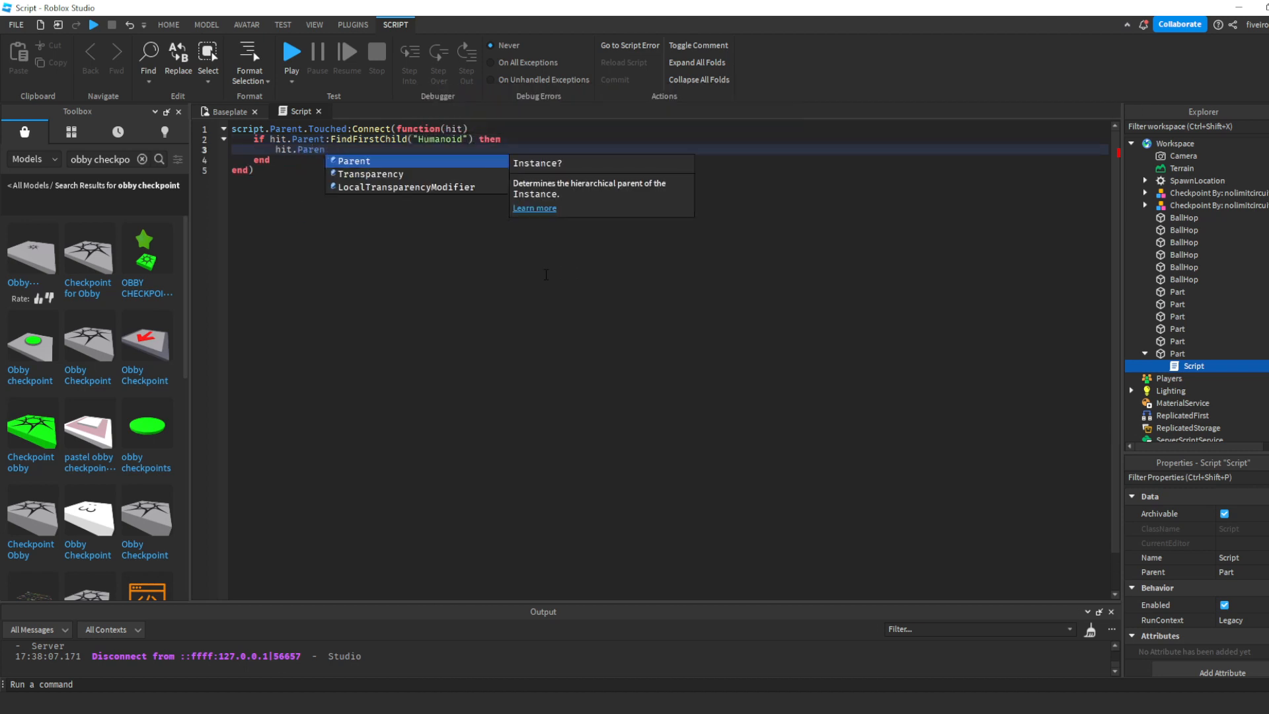
{"action": "type", "text": "t:Find"}
{"action": "key", "text": "Tab"}
{"action": "type", "text": "(\"Hu"}
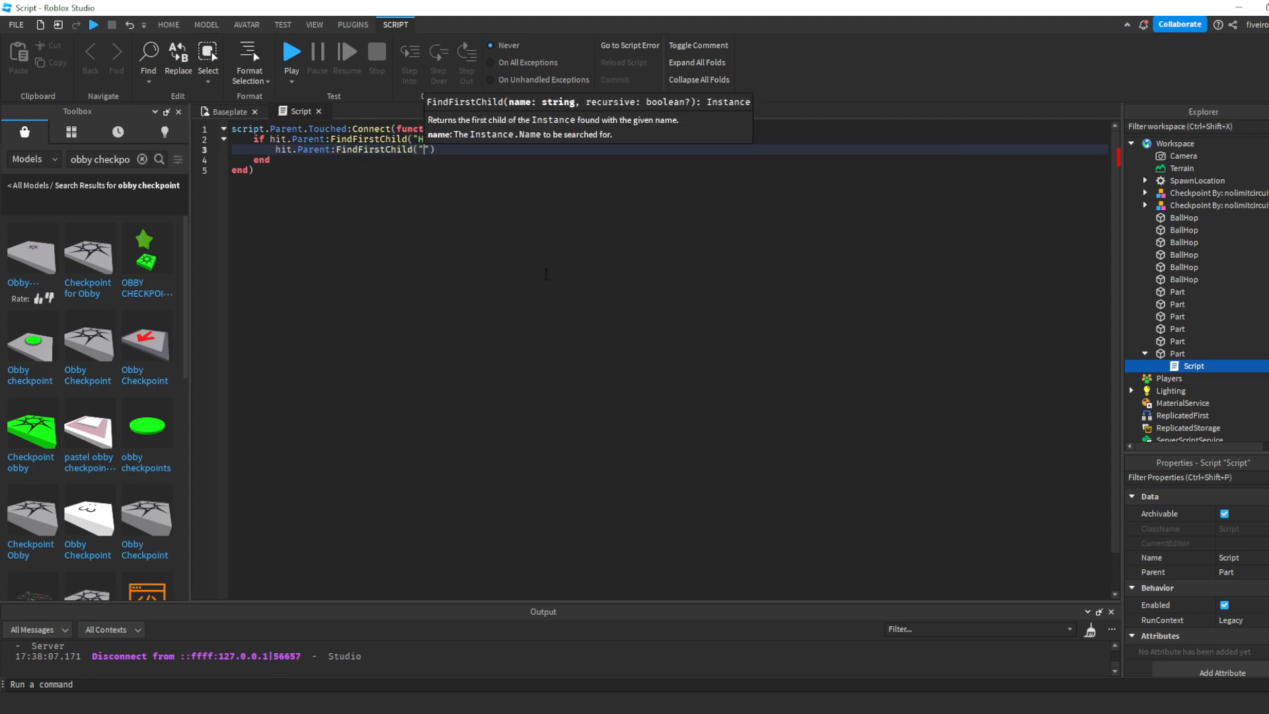
{"action": "type", "text": "manoid\")"}
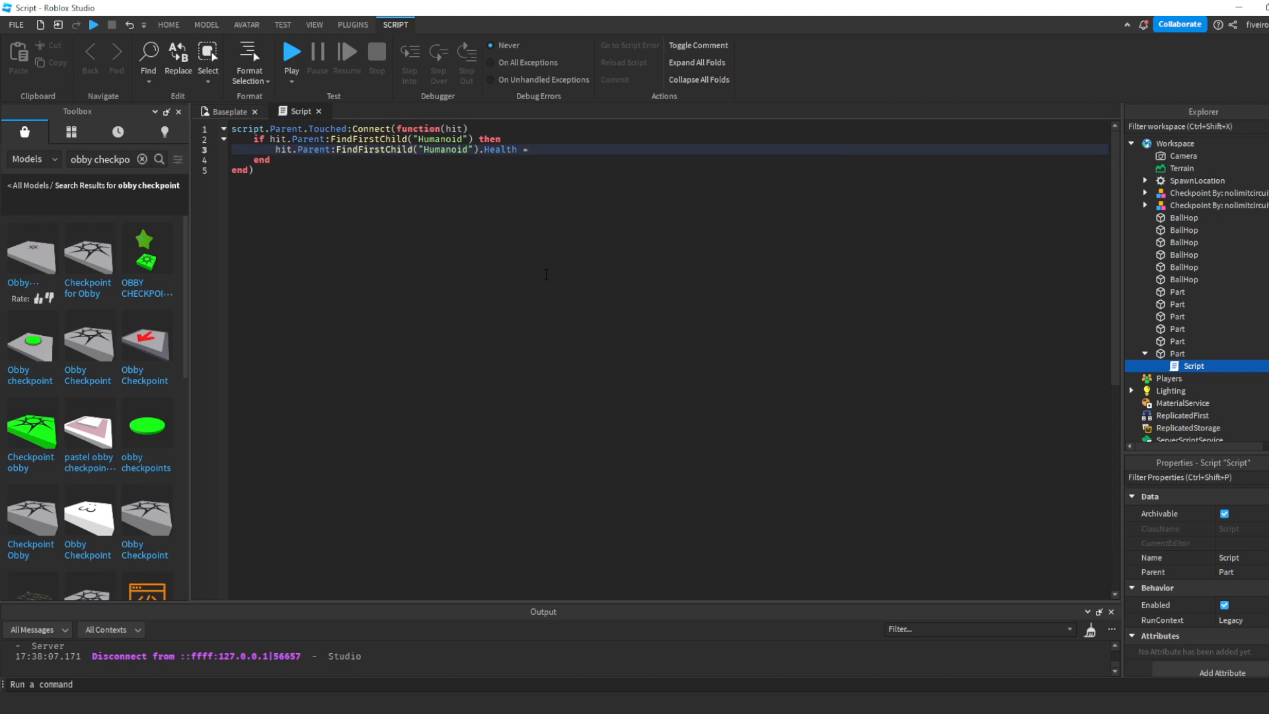
- Review the finished kill script line by line, from the touch handler to the Health assignment, and close it
{"action": "key", "text": "ctrl+a"}
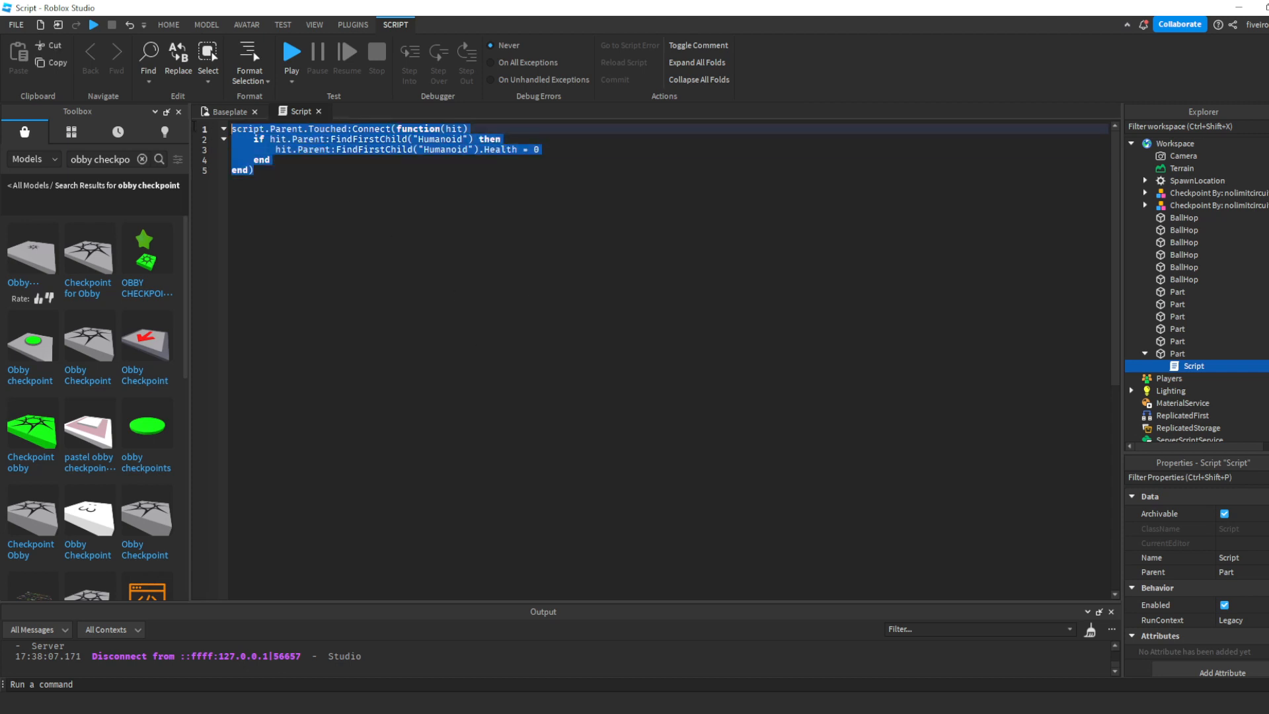
{"action": "left_click", "coordinate": [500, 258]}
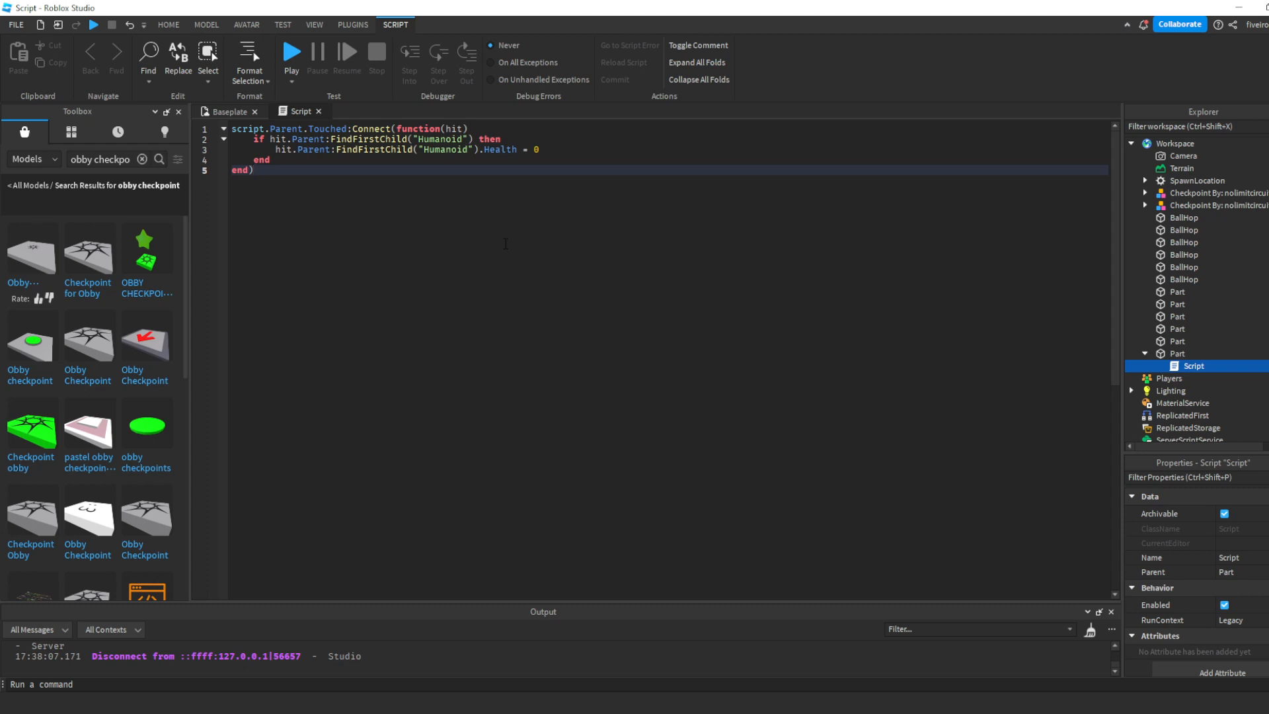
{"action": "left_click_drag", "start_coordinate": [285, 176], "coordinate": [485, 126]}
{"action": "left_click", "coordinate": [379, 208]}
{"action": "left_click", "coordinate": [495, 127]}
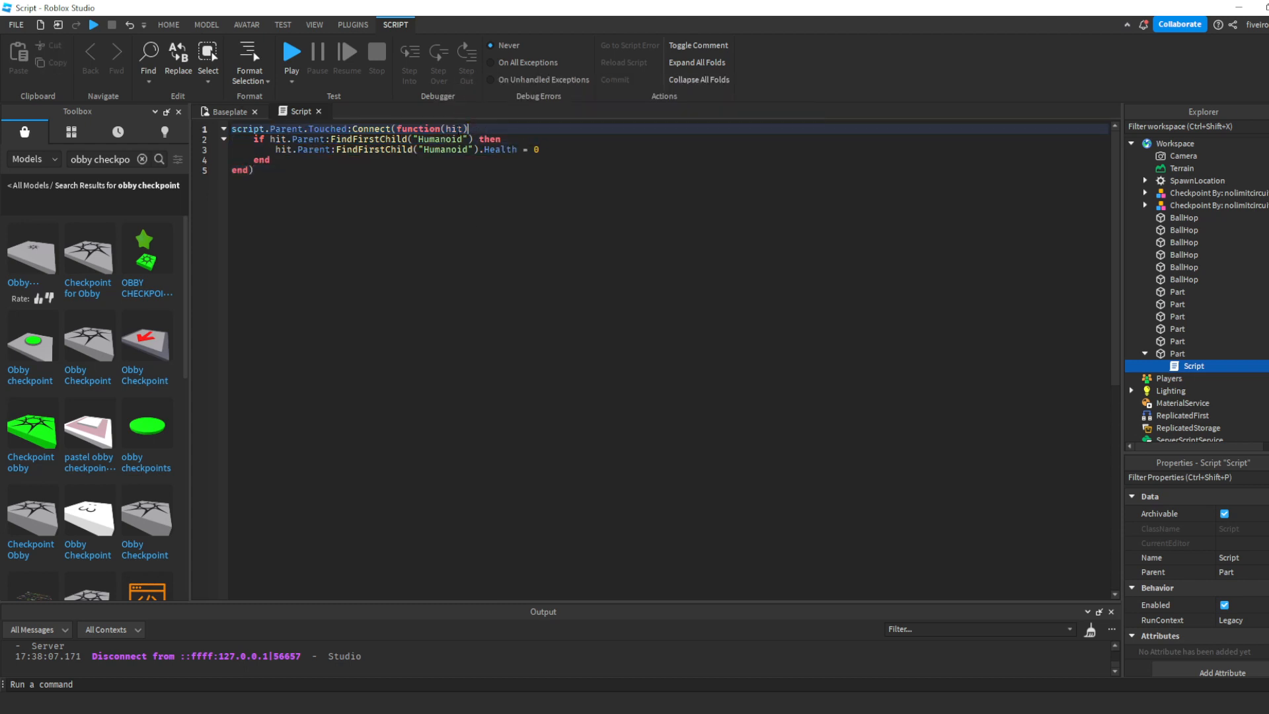
{"action": "left_click_drag", "start_coordinate": [247, 140], "coordinate": [527, 140]}
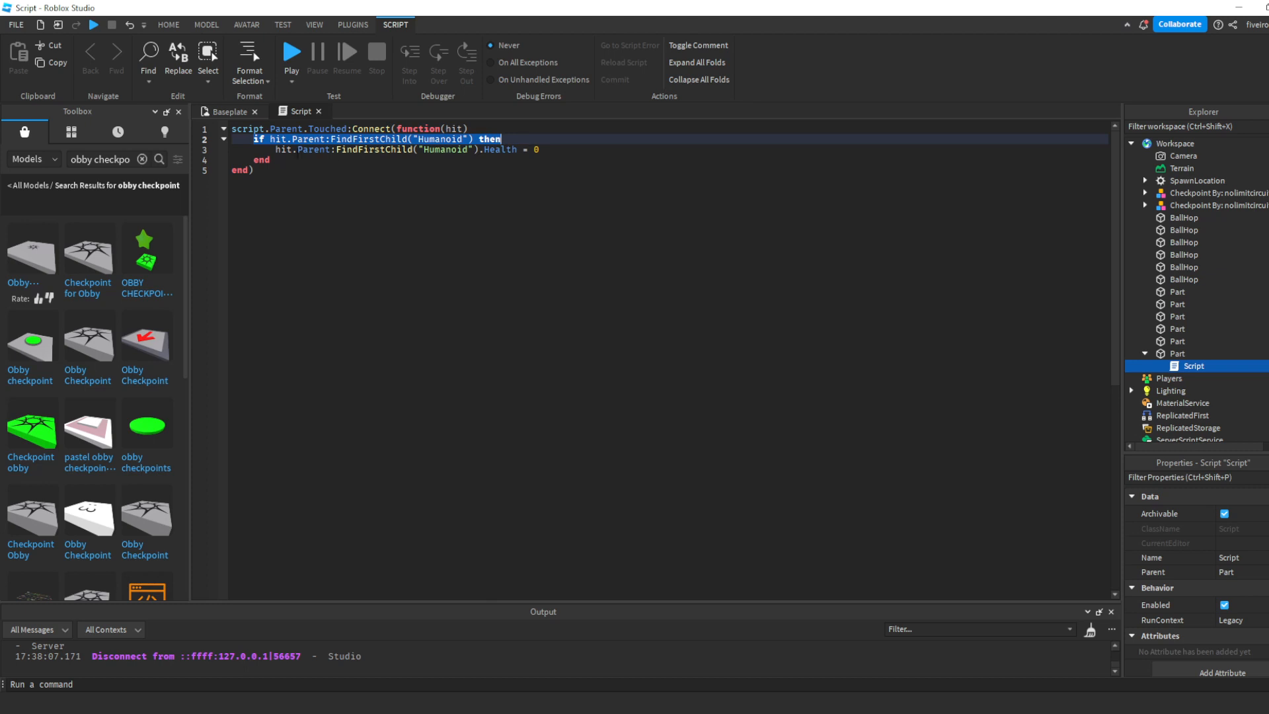
{"action": "left_click_drag", "start_coordinate": [275, 150], "coordinate": [559, 143]}
{"action": "left_click", "coordinate": [573, 150]}
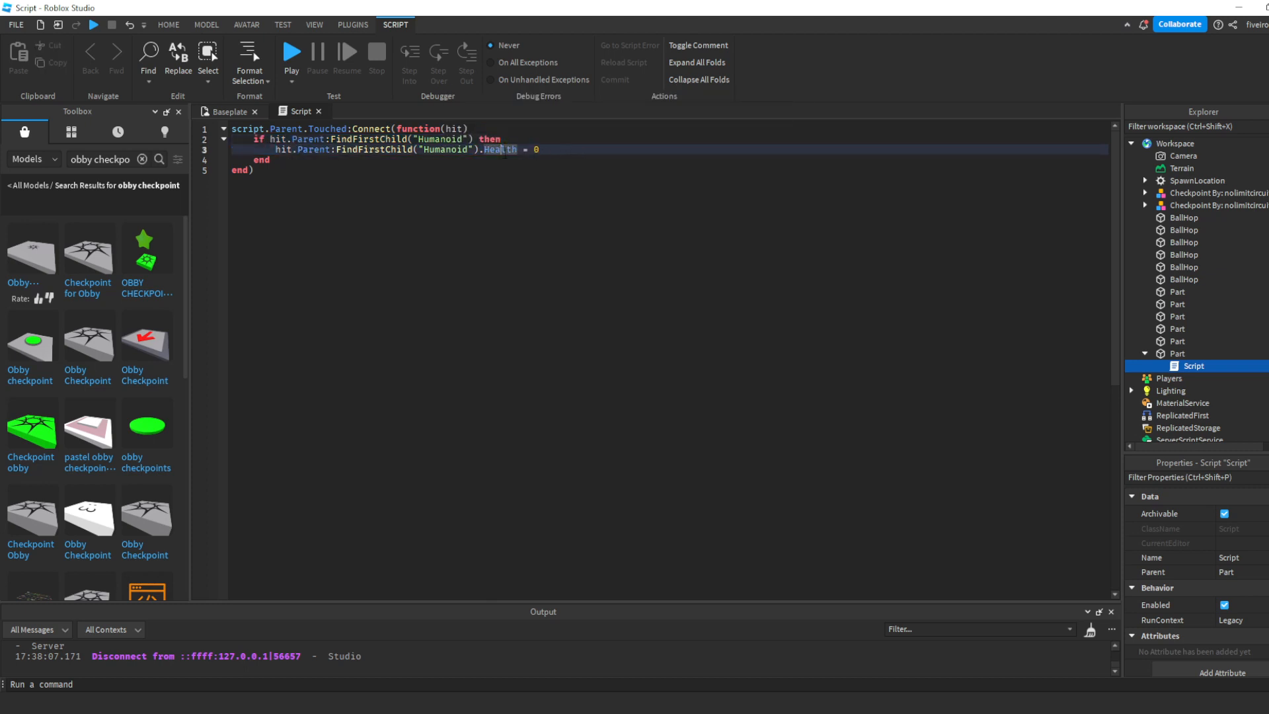
{"action": "left_click", "coordinate": [497, 200]}
{"action": "left_click", "coordinate": [319, 112]}
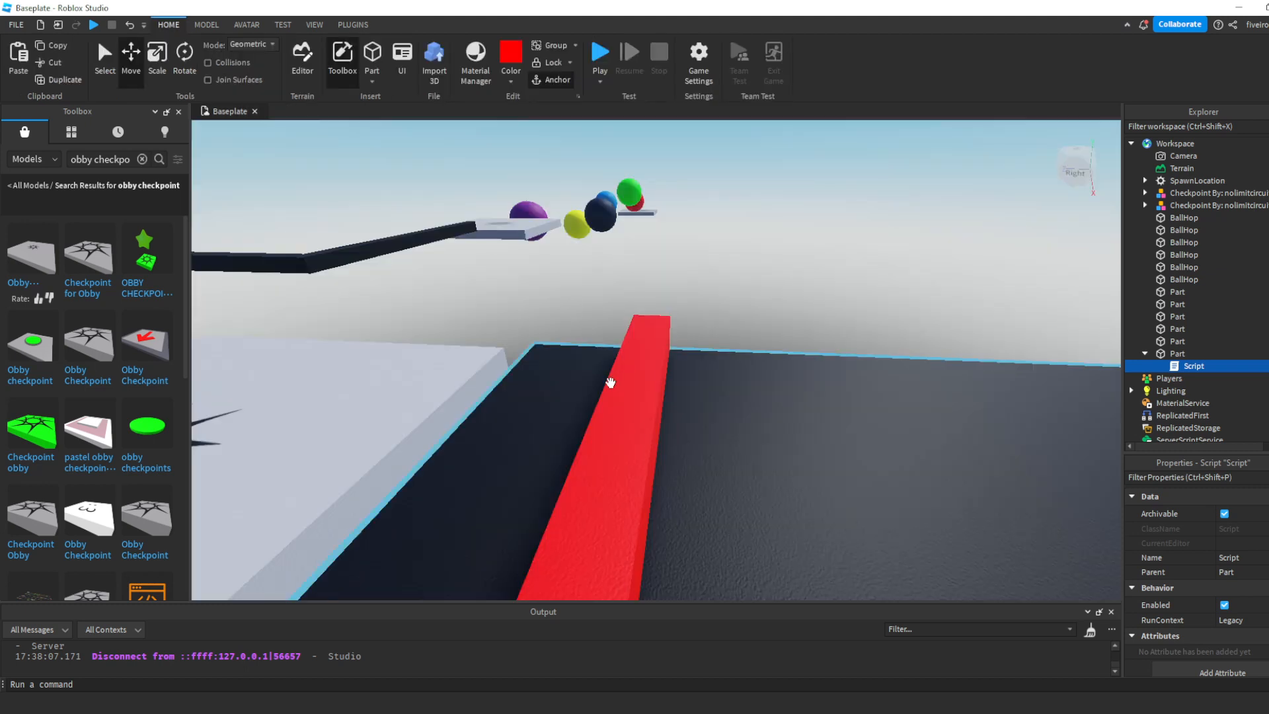
- Duplicate the red crossbar three times and space the copies along the black platform toward its far end
{"action": "left_click", "coordinate": [624, 403]}
{"action": "right_click_drag", "start_coordinate": [624, 404], "coordinate": [626, 410]}
{"action": "scroll", "coordinate": [626, 409], "scroll_direction": "down", "scroll_amount": 4}
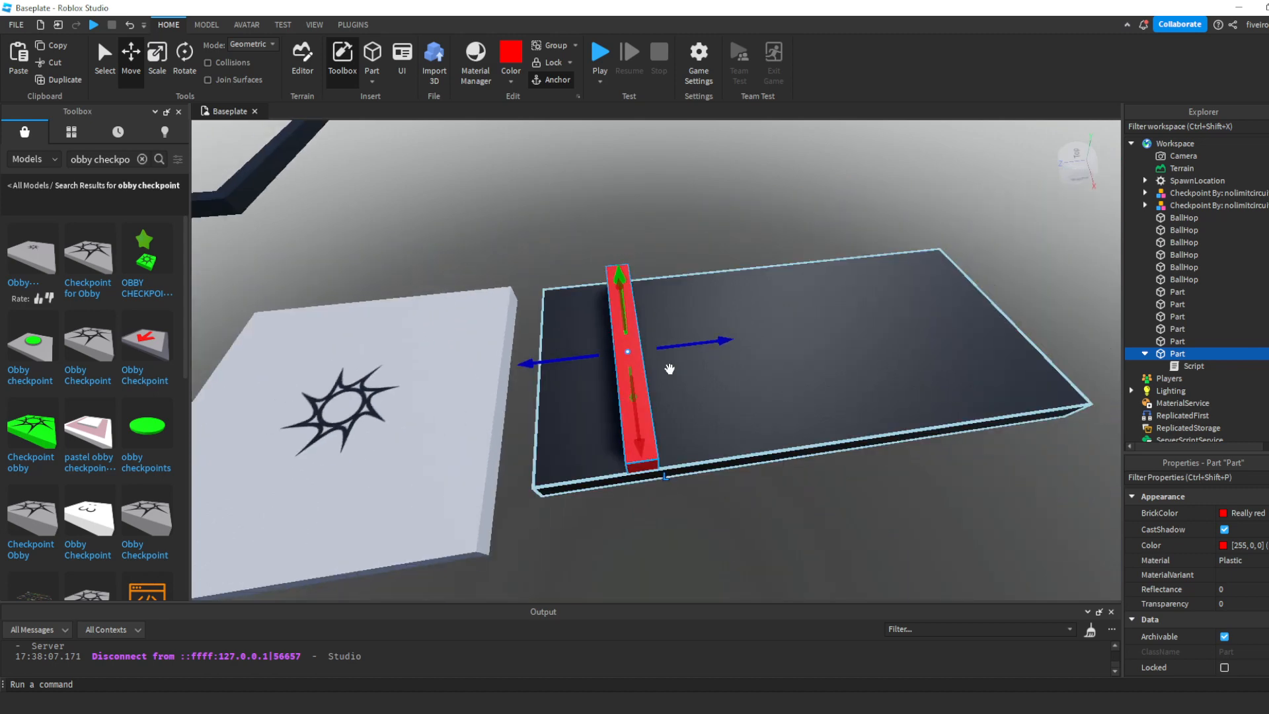
{"action": "key", "text": "ctrl+d"}
{"action": "left_click_drag", "start_coordinate": [687, 341], "coordinate": [954, 318]}
{"action": "key", "text": "d"}
{"action": "key", "text": "ctrl+d"}
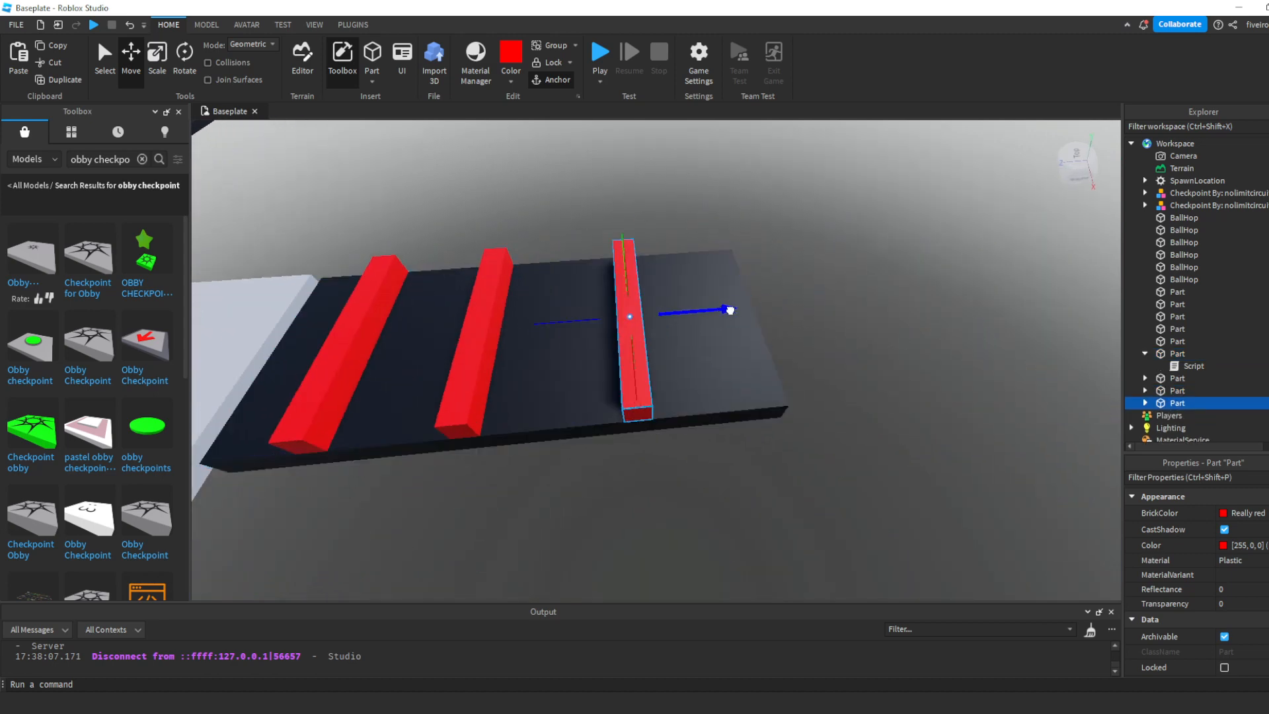
{"action": "left_click_drag", "start_coordinate": [730, 310], "coordinate": [820, 311]}
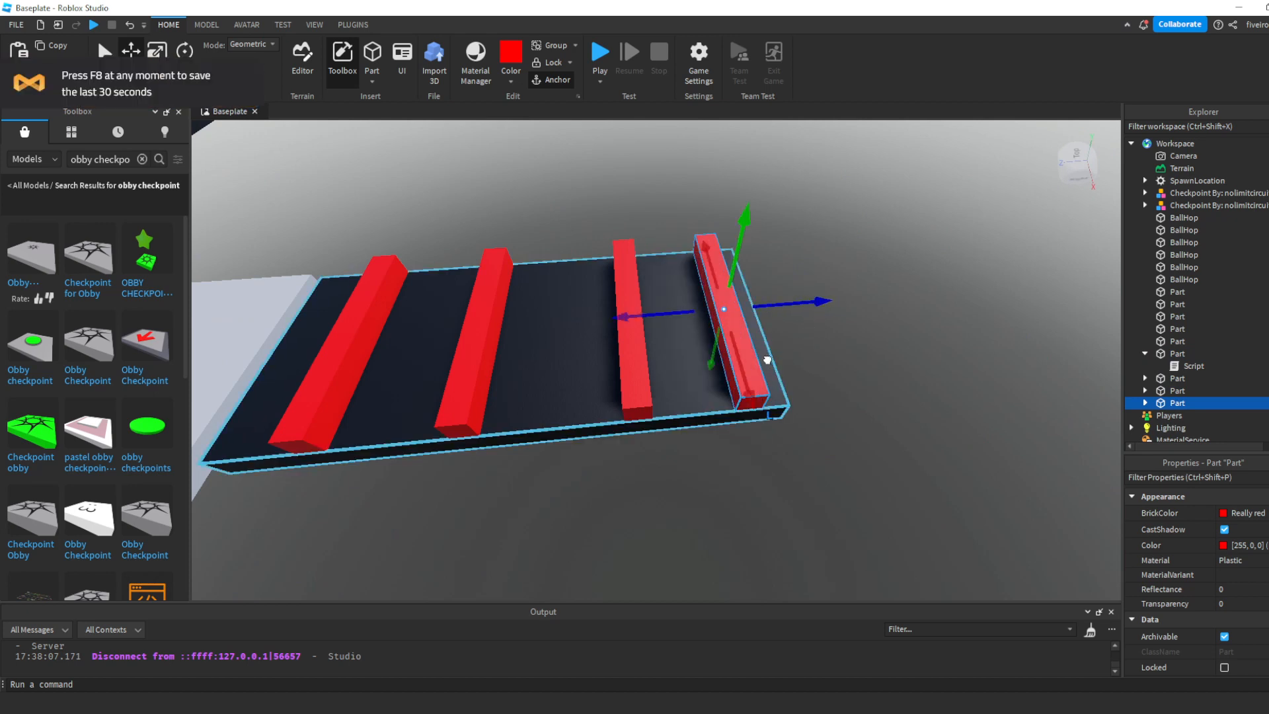
- Stretch the black platform's far end outward to leave free space beyond the last red crossbar
{"action": "left_click", "coordinate": [767, 360]}
{"action": "key", "text": "d"}
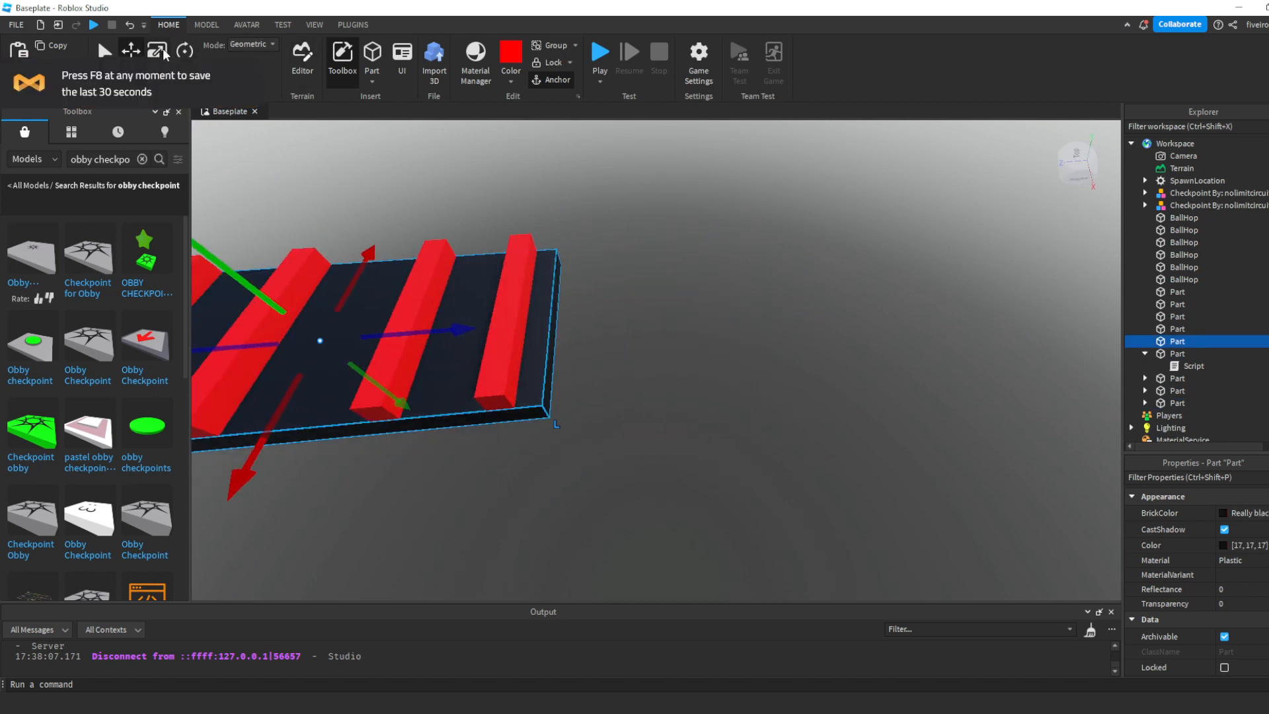
{"action": "left_click", "coordinate": [163, 53]}
{"action": "left_click_drag", "start_coordinate": [578, 319], "coordinate": [651, 324]}
{"action": "left_click", "coordinate": [651, 372]}
- Duplicate the second checkpoint and move the copy just beyond the far end of the black platform
{"action": "key", "text": "a"}
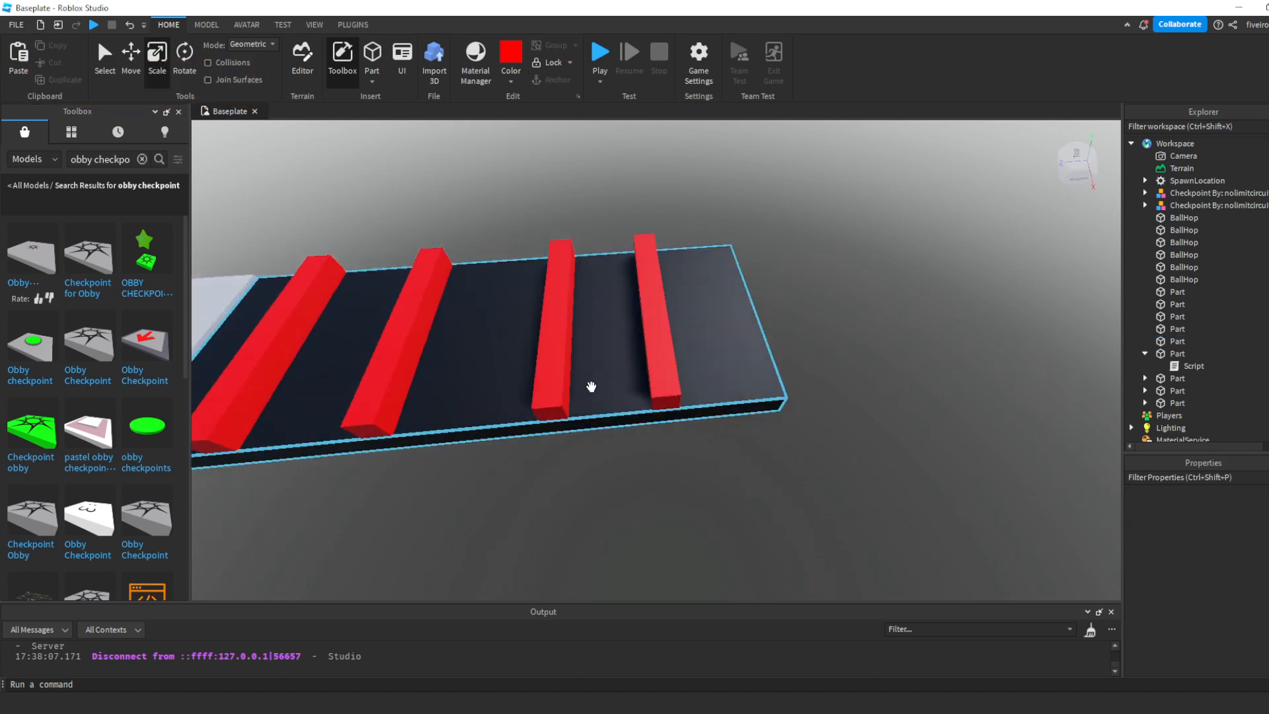
{"action": "key", "text": "s"}
{"action": "left_click", "coordinate": [446, 362]}
{"action": "key", "text": "ctrl+d"}
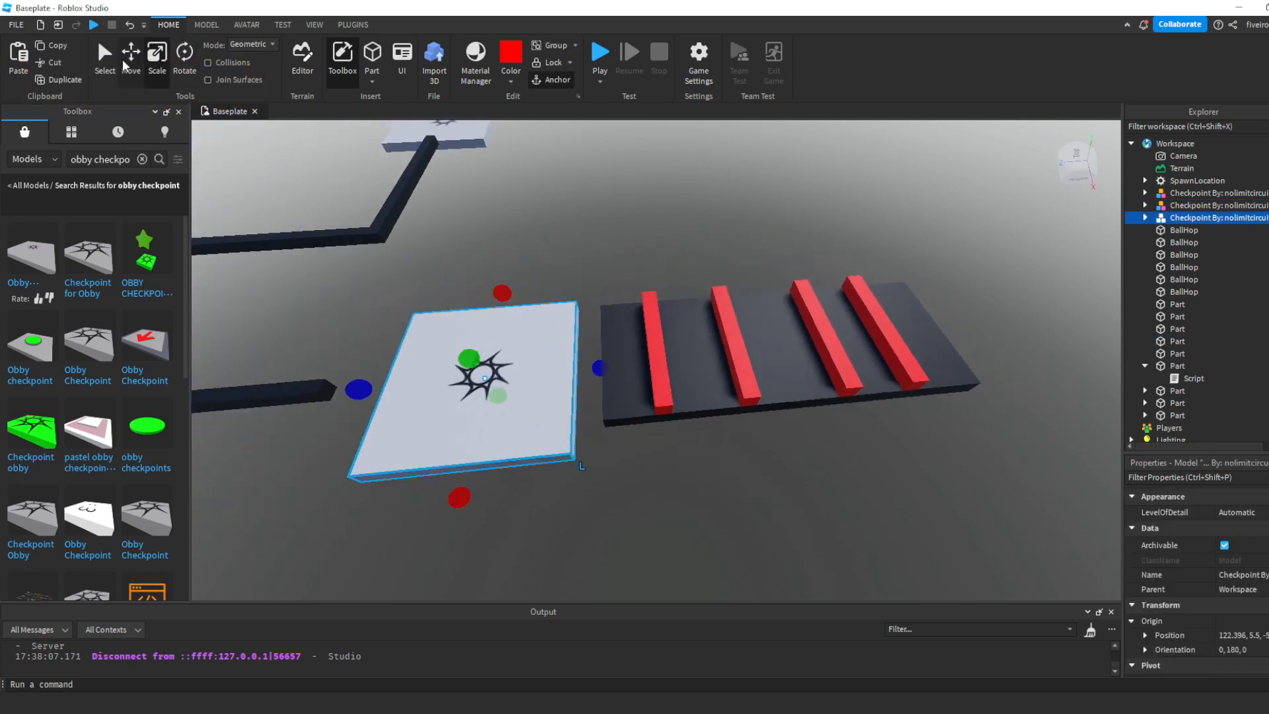
{"action": "left_click", "coordinate": [135, 73]}
{"action": "key", "text": "d"}
{"action": "left_click_drag", "start_coordinate": [576, 369], "coordinate": [578, 371]}
{"action": "left_click", "coordinate": [678, 407]}
{"action": "key", "text": "w"}
{"action": "right_click_drag", "start_coordinate": [678, 407], "coordinate": [679, 407]}
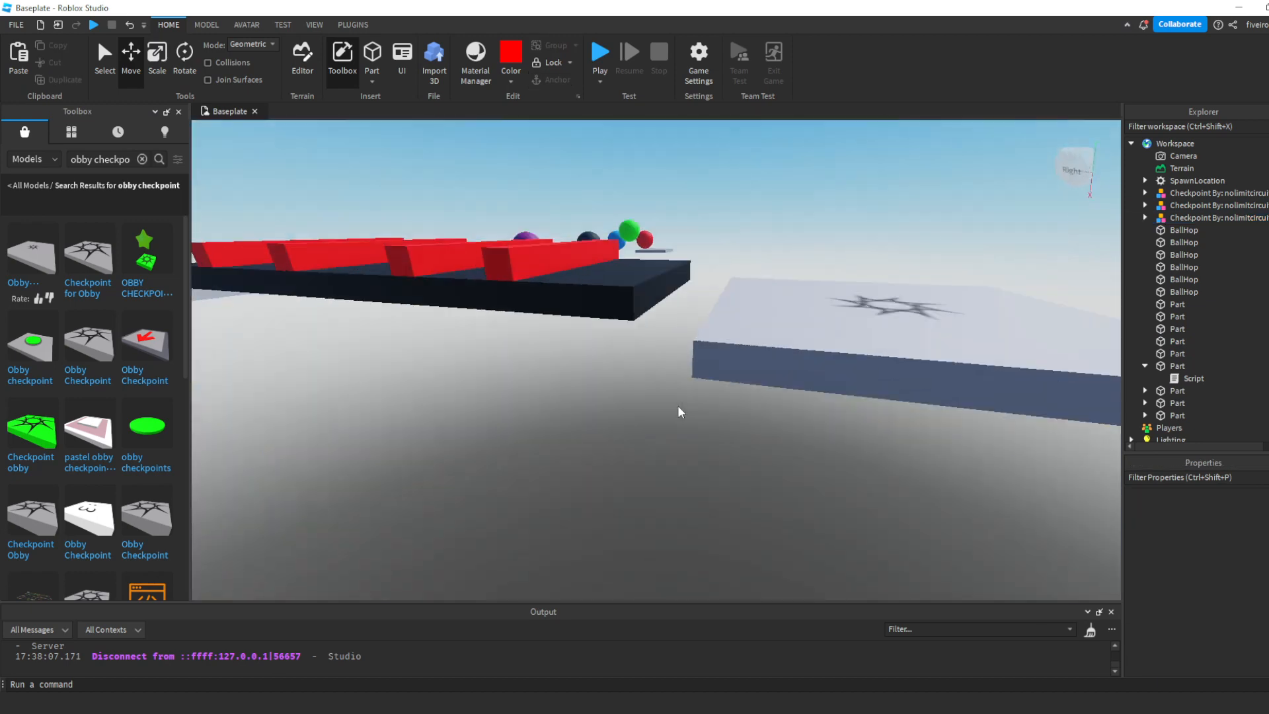
{"action": "key", "text": "s"}
{"action": "key", "text": "a"}
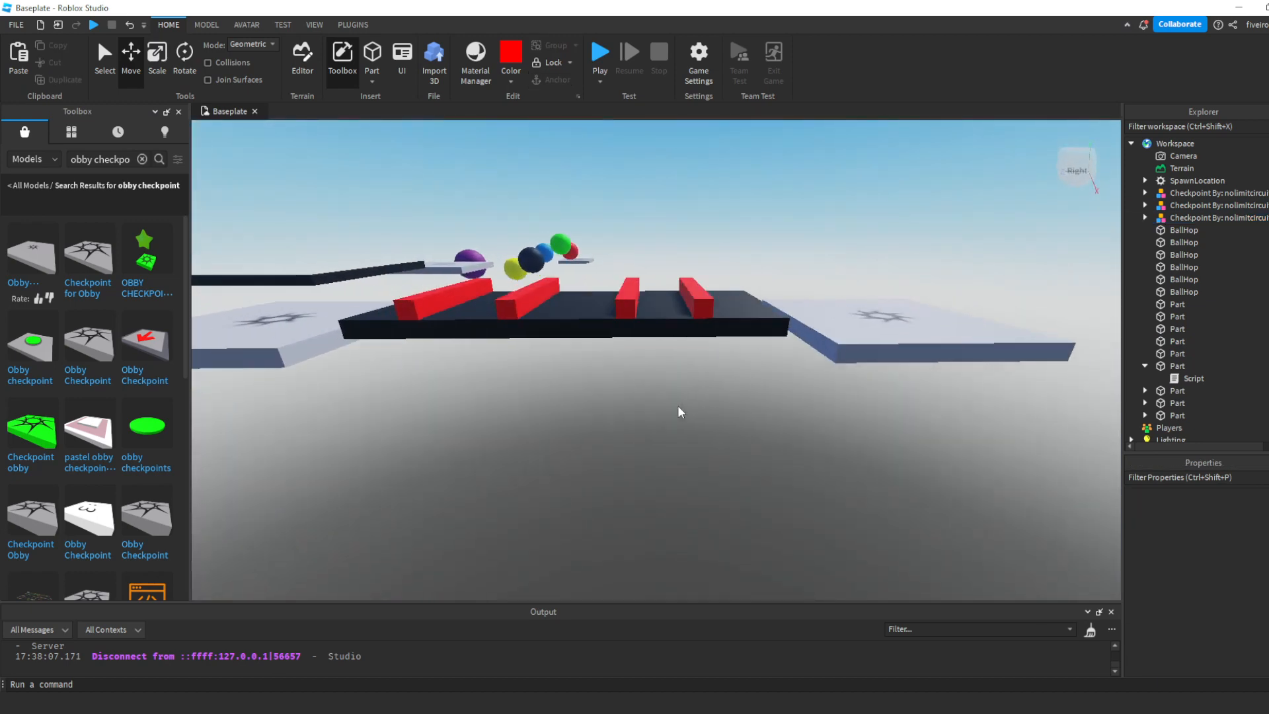
- Look over the whole obby course, from the ball jumps and black beams to the last checkpoint beyond the red bars
{"action": "key", "text": "s"}
{"action": "right_click_drag", "start_coordinate": [679, 407], "coordinate": [678, 407]}
{"action": "key", "text": "s"}
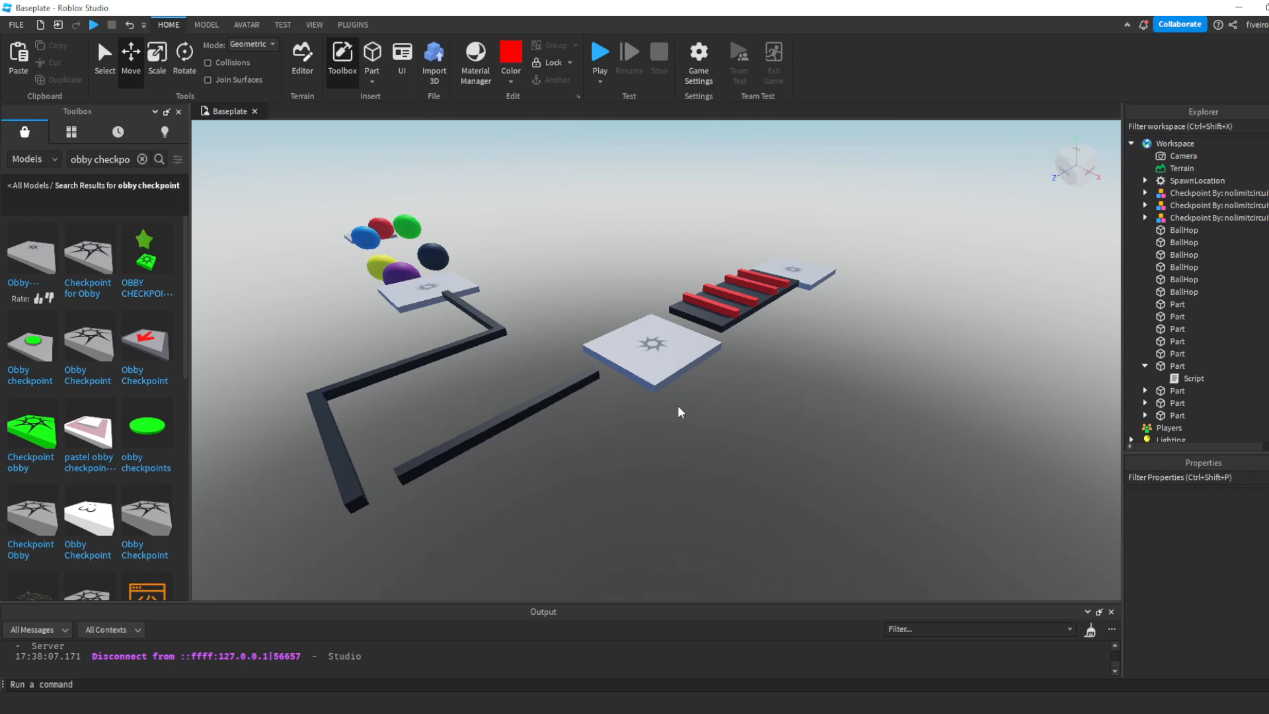
{"action": "key", "text": "w"}
{"action": "right_click_drag", "start_coordinate": [724, 435], "coordinate": [724, 435]}
{"action": "key", "text": "d"}
{"action": "key", "text": "d"}
{"action": "key", "text": "s"}
{"action": "key", "text": "w"}
{"action": "key", "text": "d"}
{"action": "key", "text": "s"}
{"action": "key", "text": "w"}
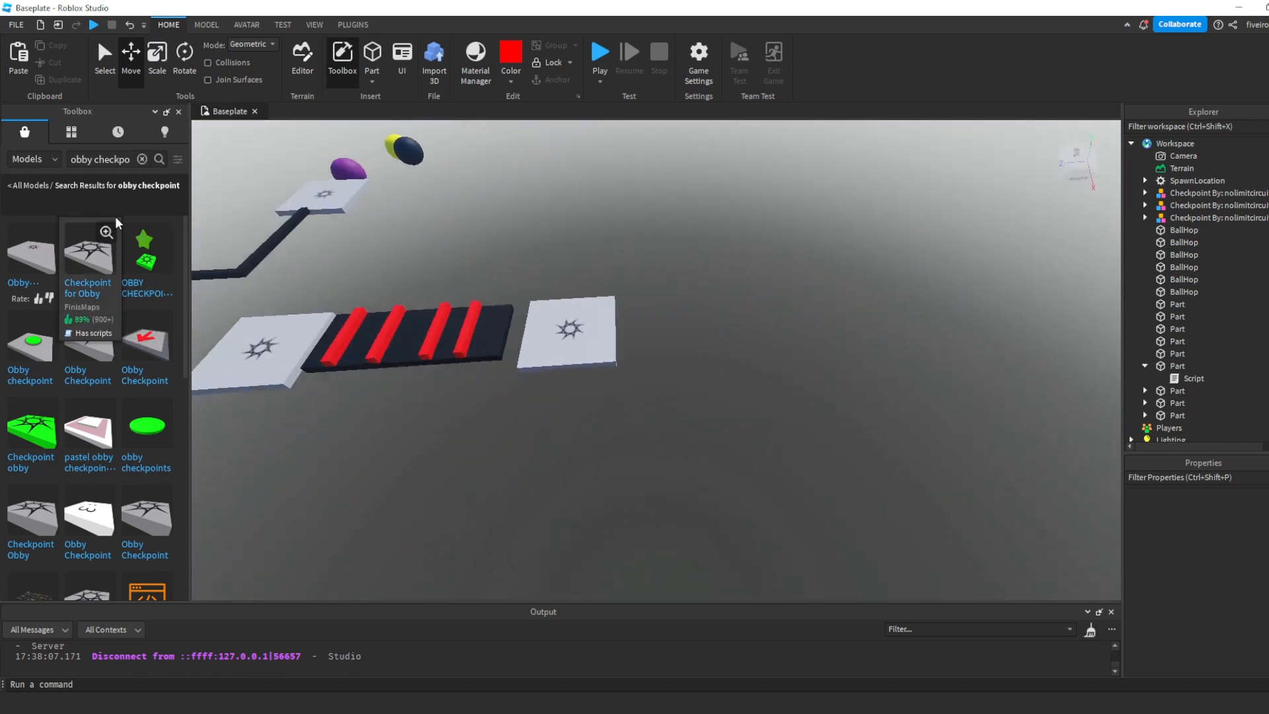
- Clear the Toolbox model search, insert a block part near the last checkpoint and colour it Really black
{"action": "left_click", "coordinate": [131, 164]}
{"action": "left_click", "coordinate": [141, 160]}
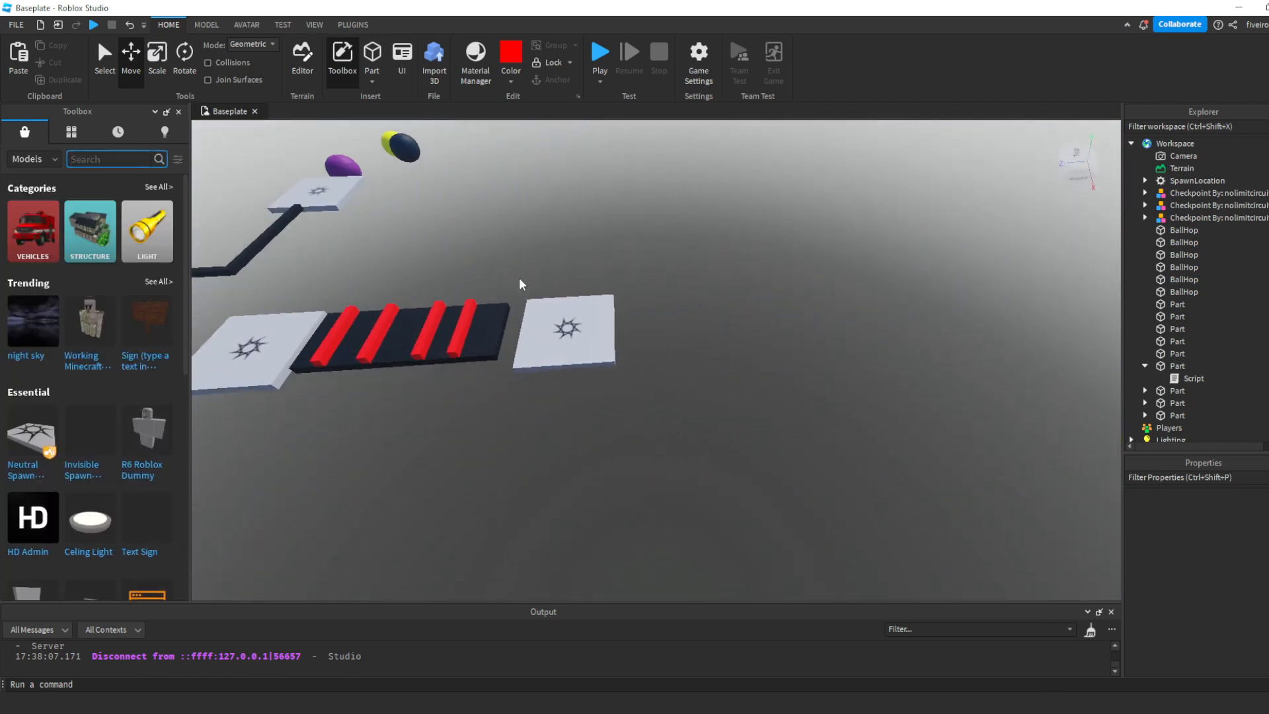
{"action": "right_click_drag", "start_coordinate": [677, 281], "coordinate": [676, 281]}
{"action": "key", "text": "w"}
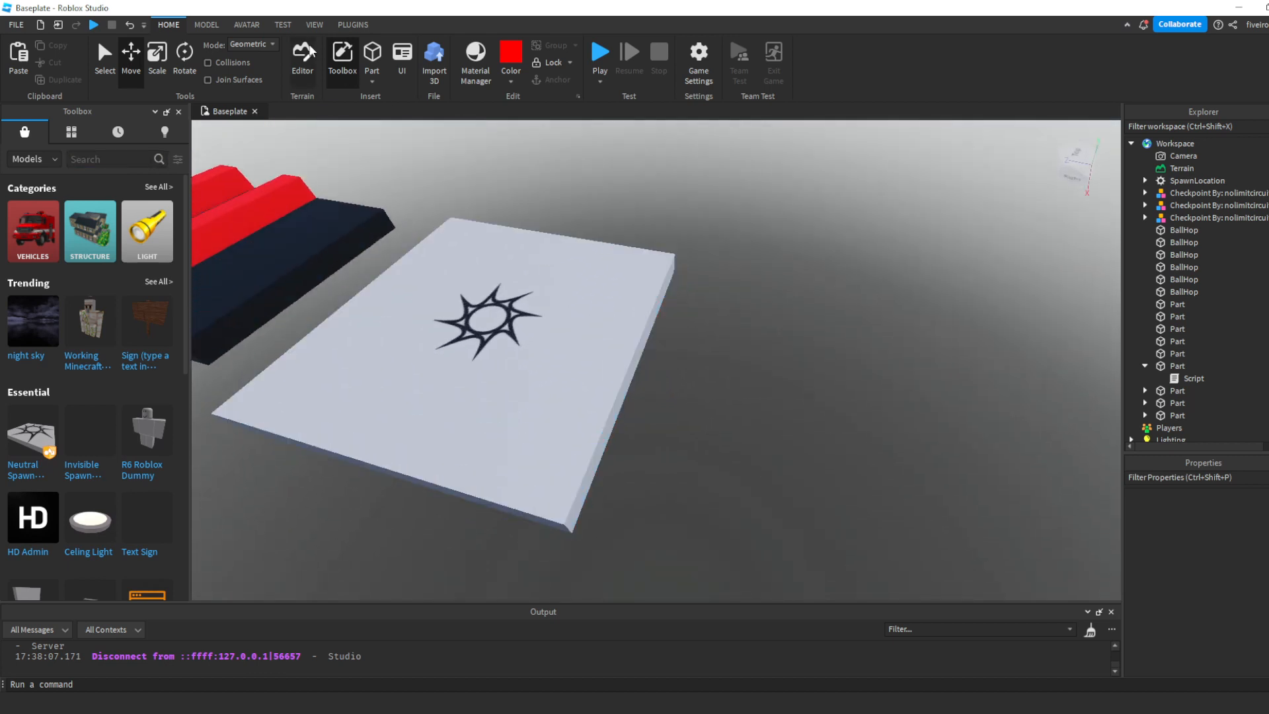
{"action": "left_click", "coordinate": [372, 56]}
{"action": "left_click", "coordinate": [511, 81]}
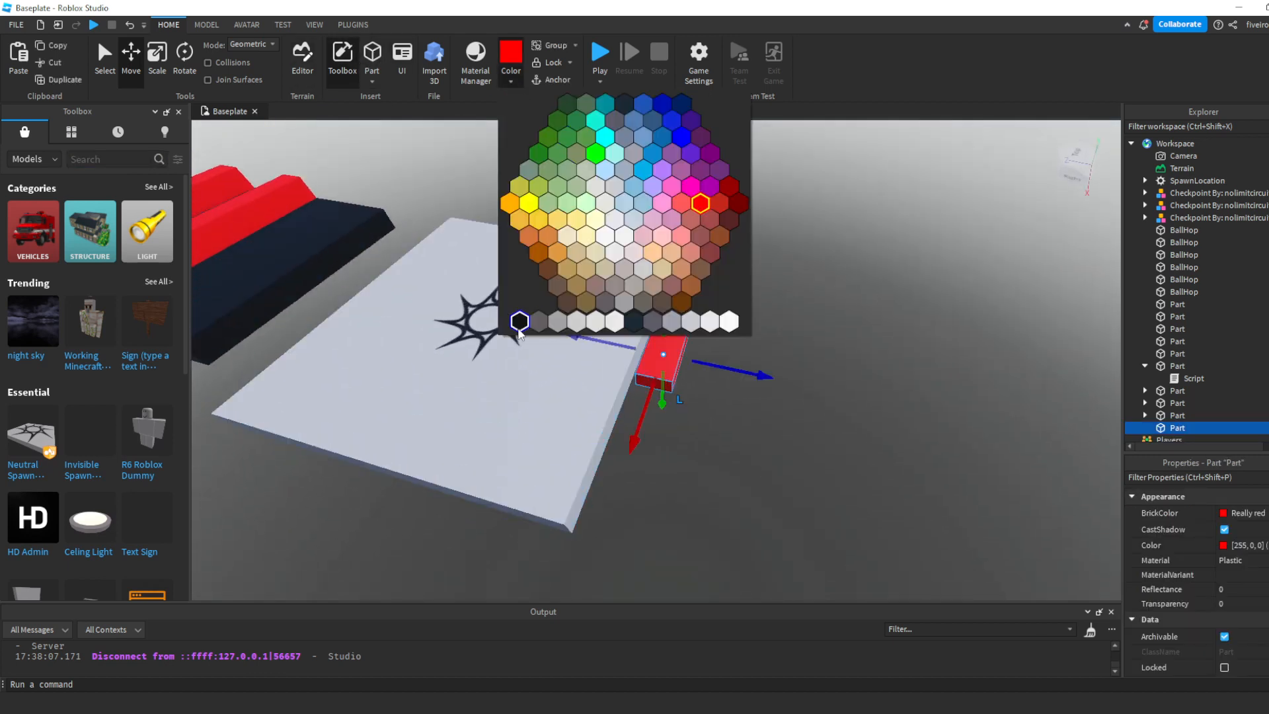
{"action": "left_click", "coordinate": [520, 322]}
- Move the black part off the last checkpoint to just beyond its outer edge
{"action": "key", "text": "f"}
{"action": "scroll", "coordinate": [552, 224], "scroll_direction": "down", "scroll_amount": 3}
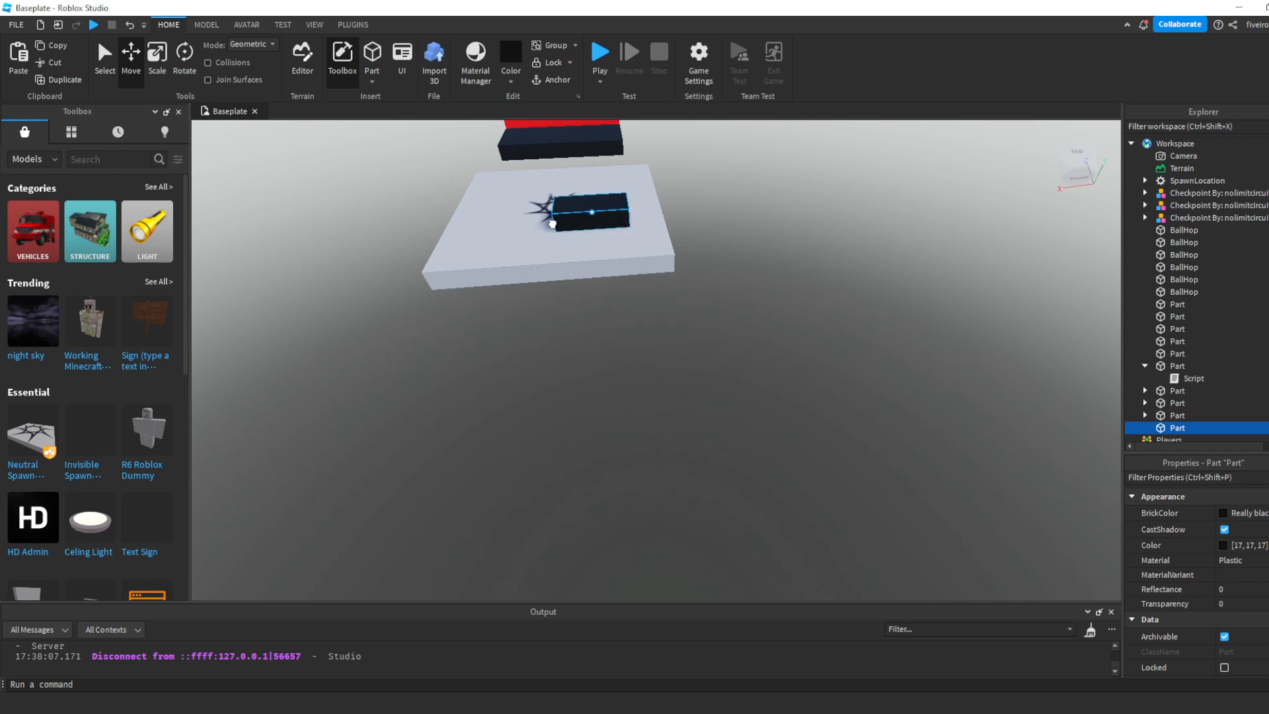
{"action": "left_click_drag", "start_coordinate": [552, 223], "coordinate": [516, 250]}
{"action": "left_click_drag", "start_coordinate": [544, 294], "coordinate": [545, 382]}
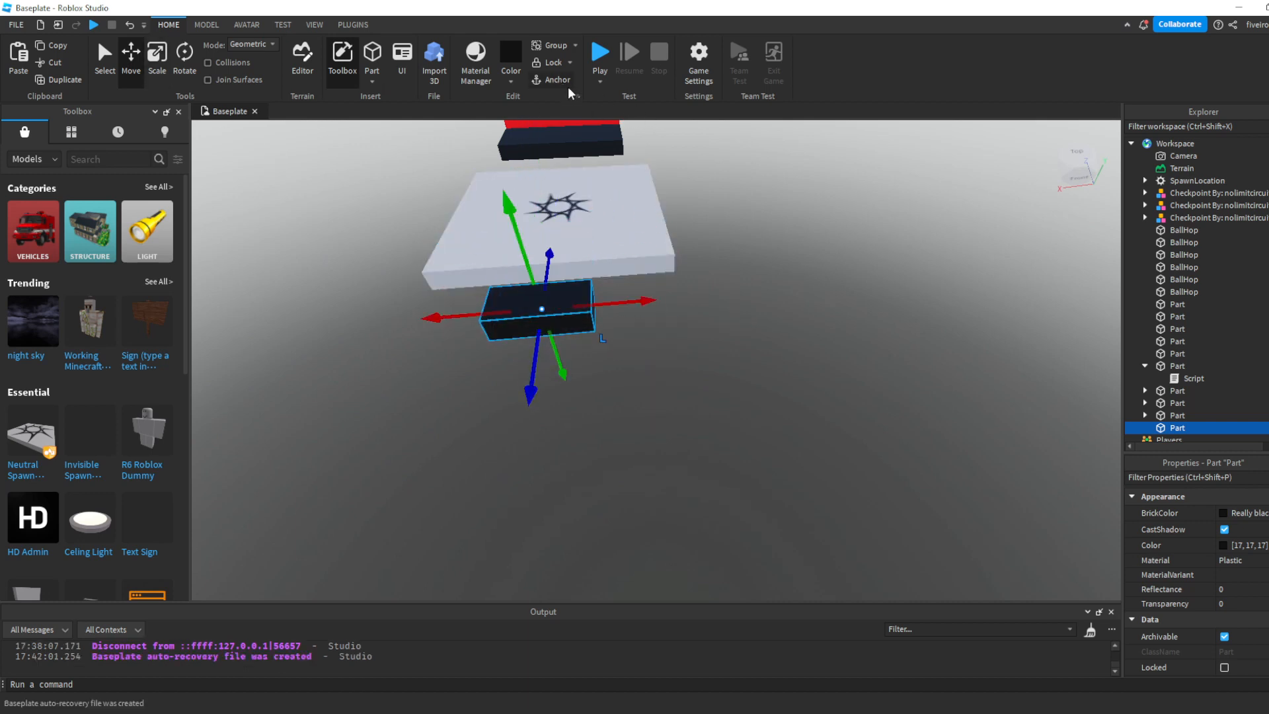
- Anchor the black part and stretch both its ends into a long bar spanning the checkpoint's outer edge
{"action": "key", "text": "ctrl+3"}
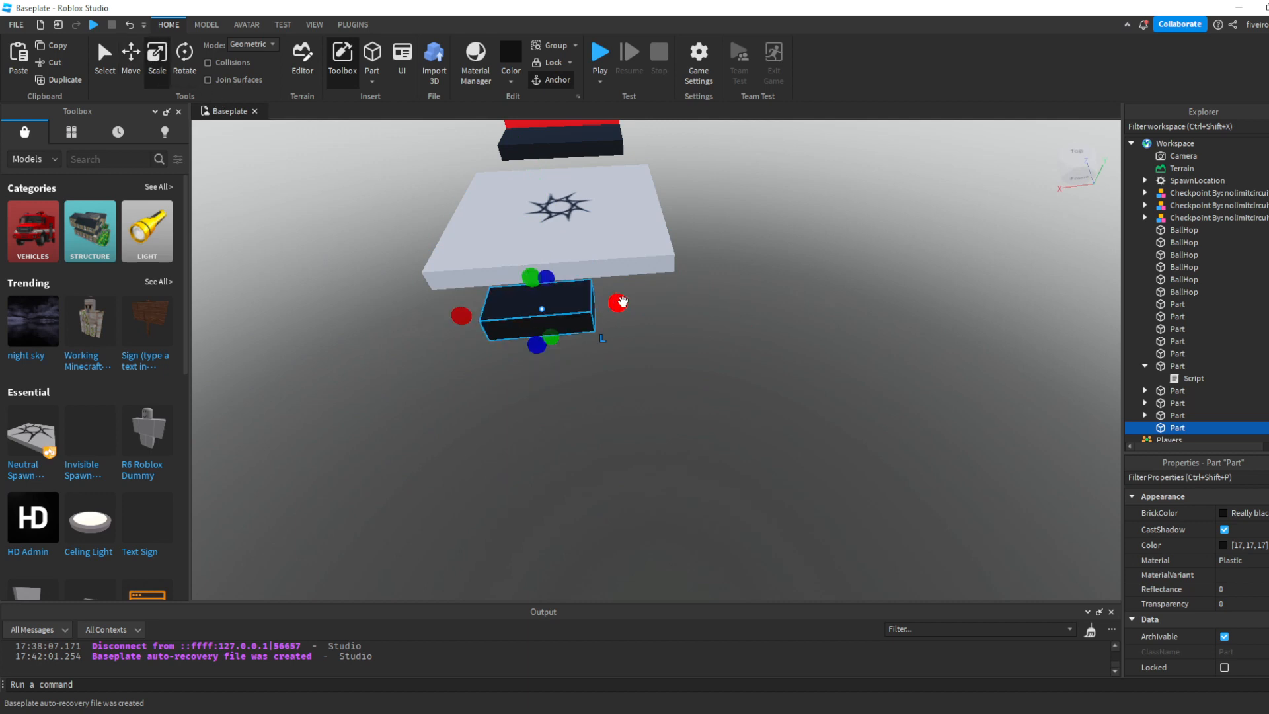
{"action": "left_click_drag", "start_coordinate": [622, 302], "coordinate": [712, 309]}
{"action": "left_click_drag", "start_coordinate": [460, 317], "coordinate": [320, 318]}
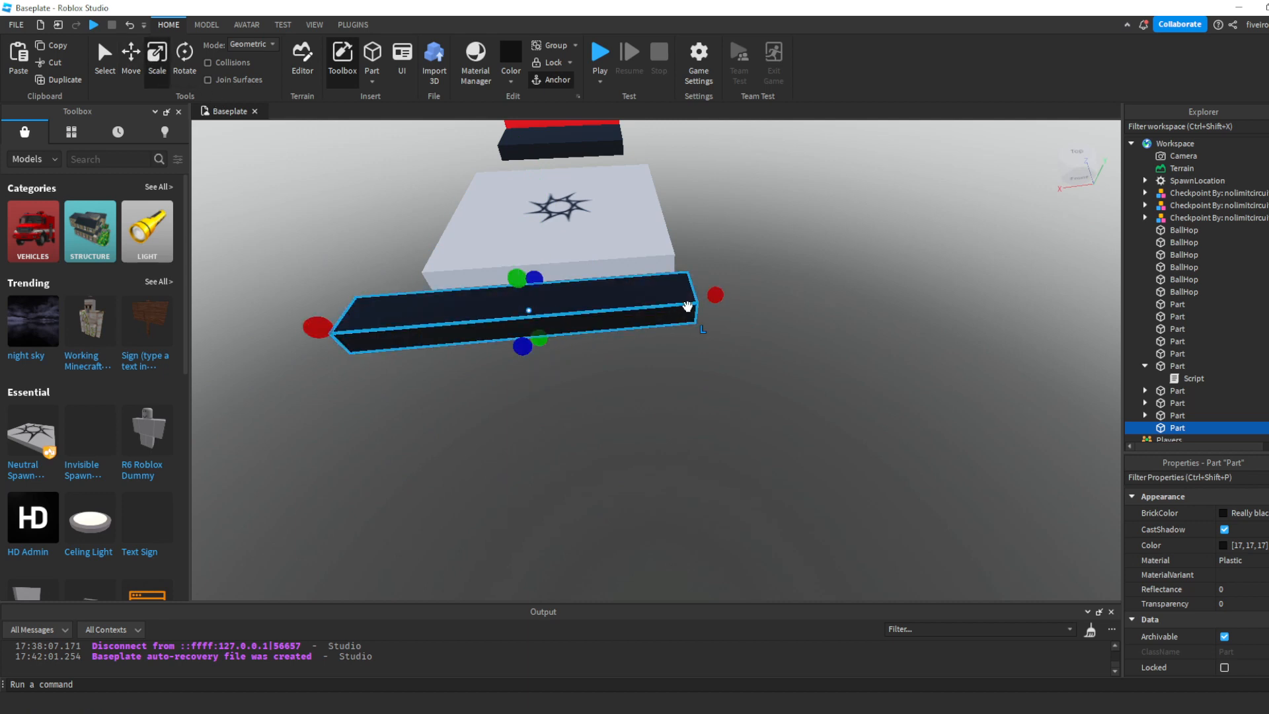
{"action": "left_click_drag", "start_coordinate": [715, 296], "coordinate": [771, 301]}
{"action": "right_click_drag", "start_coordinate": [747, 317], "coordinate": [687, 329]}
{"action": "key", "text": "s"}
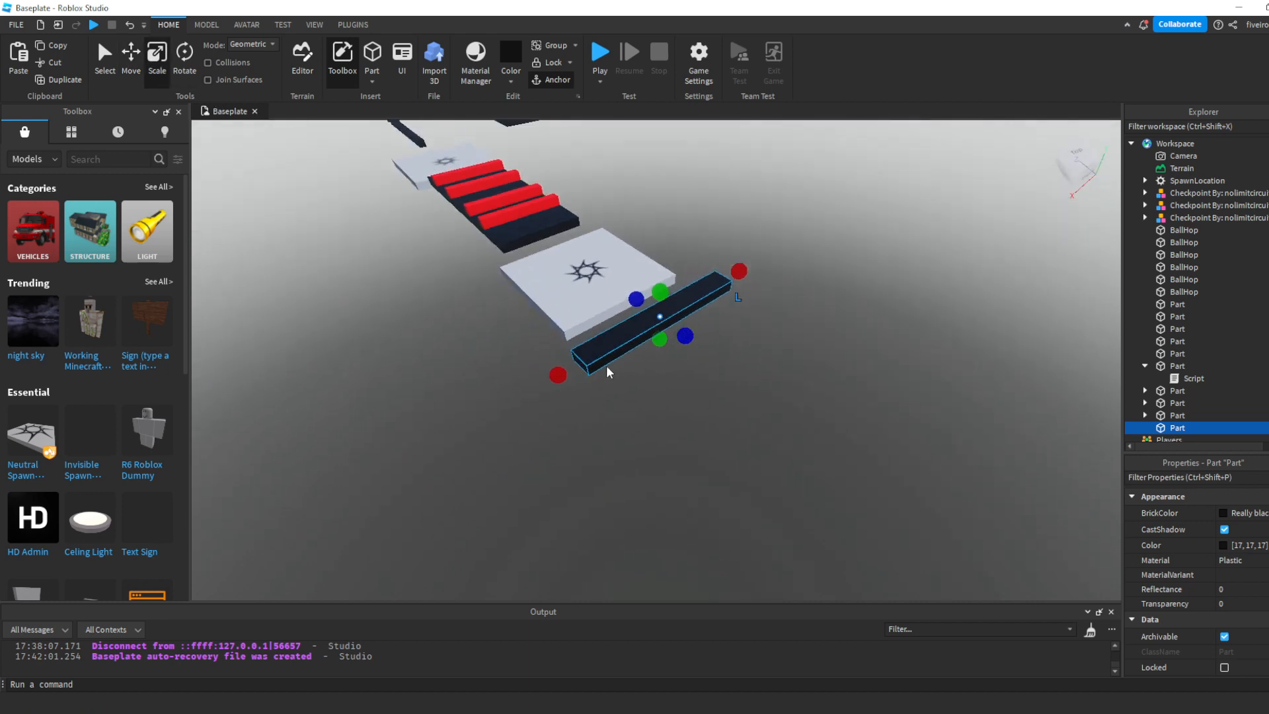
- Duplicate the black bar, reshape the copy into a plank extending outward from one end, and colour it Really red
{"action": "key", "text": "ctrl+d"}
{"action": "left_click_drag", "start_coordinate": [562, 374], "coordinate": [634, 358]}
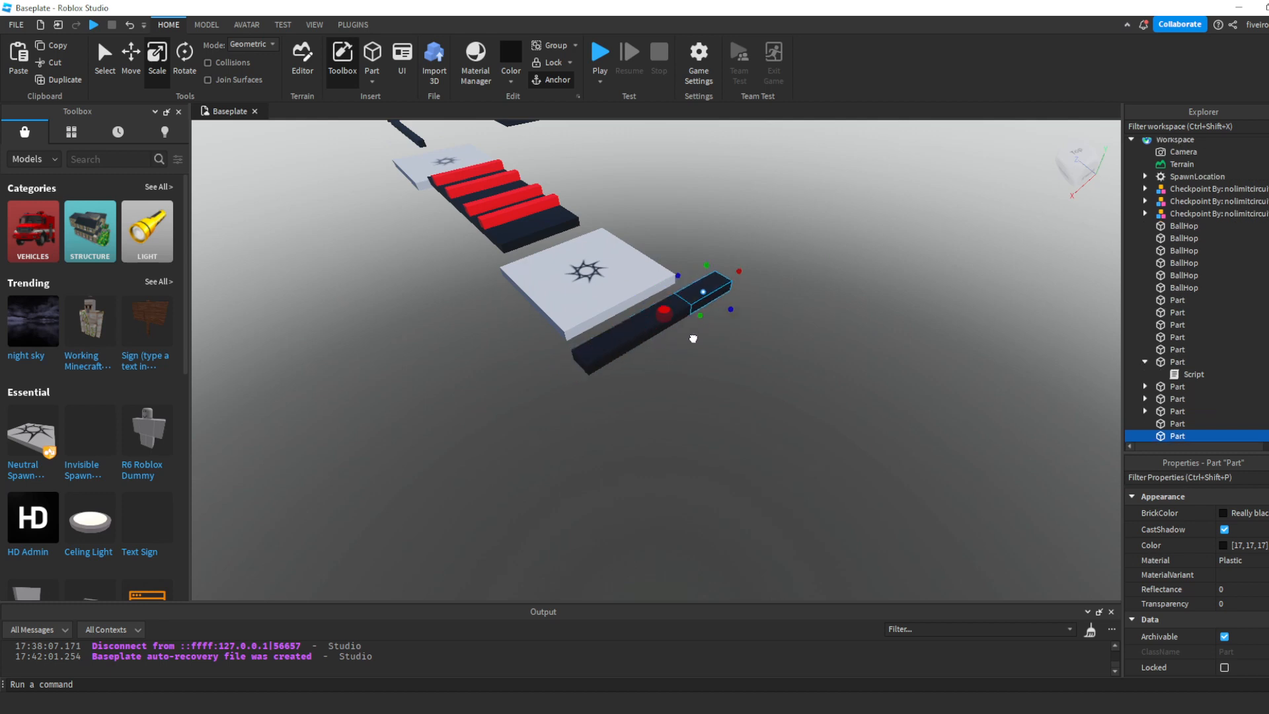
{"action": "left_click_drag", "start_coordinate": [741, 308], "coordinate": [887, 402]}
{"action": "key", "text": "s"}
{"action": "key", "text": "d"}
{"action": "left_click", "coordinate": [510, 83]}
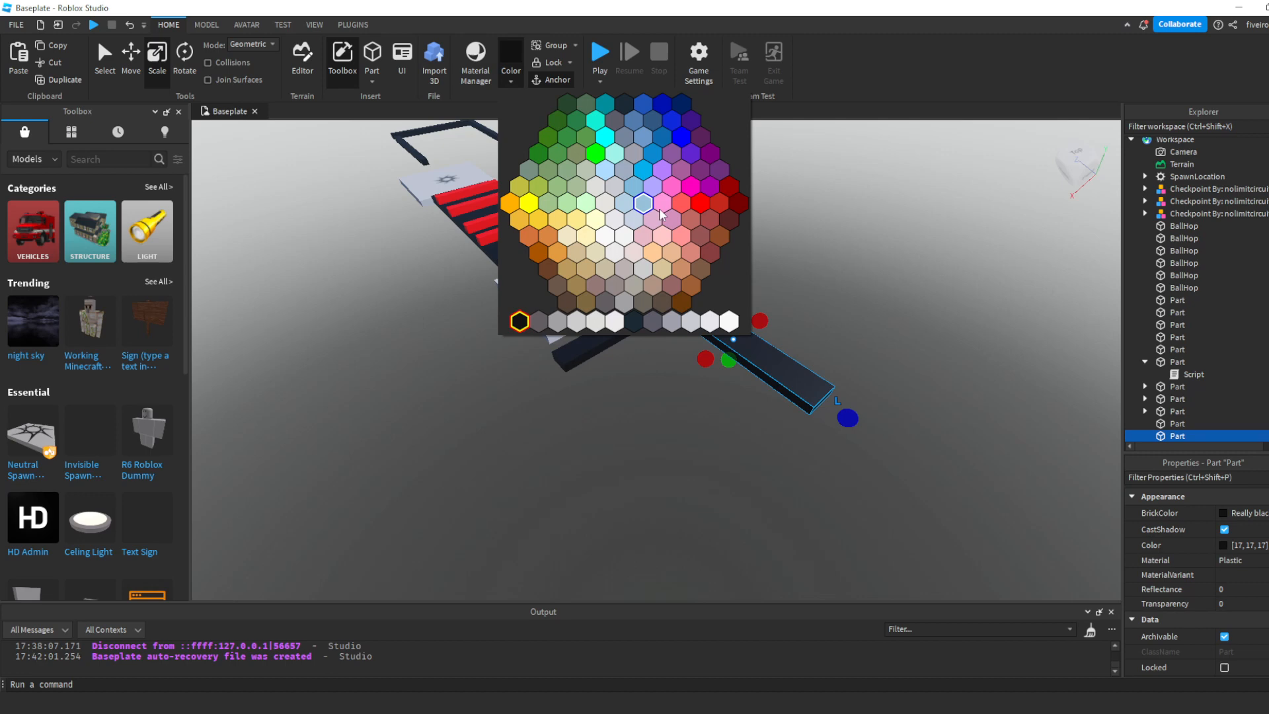
{"action": "left_click", "coordinate": [700, 211]}
- Narrow the red plank at the end of the black bar to about 3 studs wide
{"action": "key", "text": "d"}
{"action": "right_click_drag", "start_coordinate": [780, 258], "coordinate": [739, 251]}
{"action": "left_click_drag", "start_coordinate": [578, 192], "coordinate": [589, 204]}
{"action": "key", "text": "w"}
{"action": "right_click_drag", "start_coordinate": [587, 202], "coordinate": [623, 212]}
{"action": "mouse_move", "coordinate": [535, 287]}
{"action": "left_mouse_down"}
{"action": "mouse_move", "coordinate": [567, 293]}
{"action": "mouse_move", "coordinate": [544, 296]}
{"action": "left_mouse_up"}
{"action": "key", "text": "s"}
{"action": "right_click_drag", "start_coordinate": [607, 335], "coordinate": [608, 334]}
{"action": "key", "text": "w"}
- Duplicate the red plank twice and space the copies at the middle and opposite end of the black bar
{"action": "key", "text": "ctrl+d"}
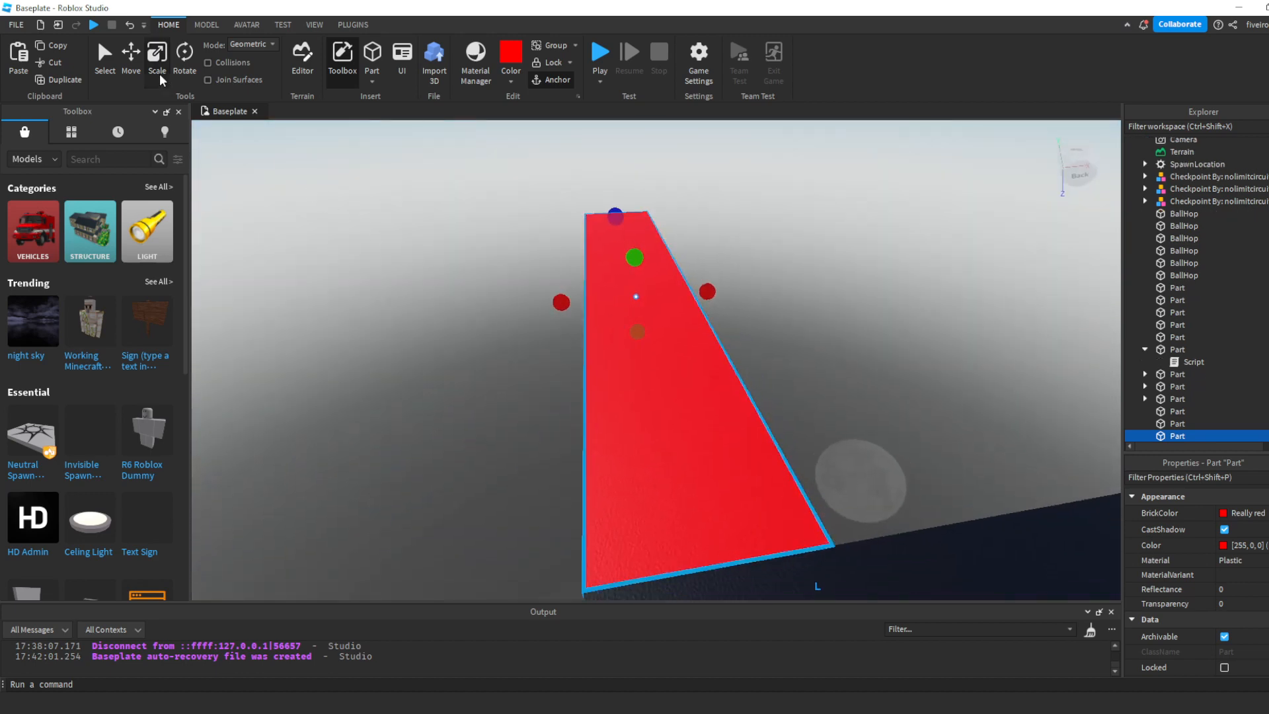
{"action": "left_click", "coordinate": [133, 66]}
{"action": "key", "text": "d"}
{"action": "right_click_drag", "start_coordinate": [588, 285], "coordinate": [590, 290]}
{"action": "key", "text": "s"}
{"action": "left_click_drag", "start_coordinate": [569, 301], "coordinate": [705, 323]}
{"action": "key", "text": "s"}
{"action": "right_click_drag", "start_coordinate": [705, 322], "coordinate": [704, 324]}
{"action": "key", "text": "w"}
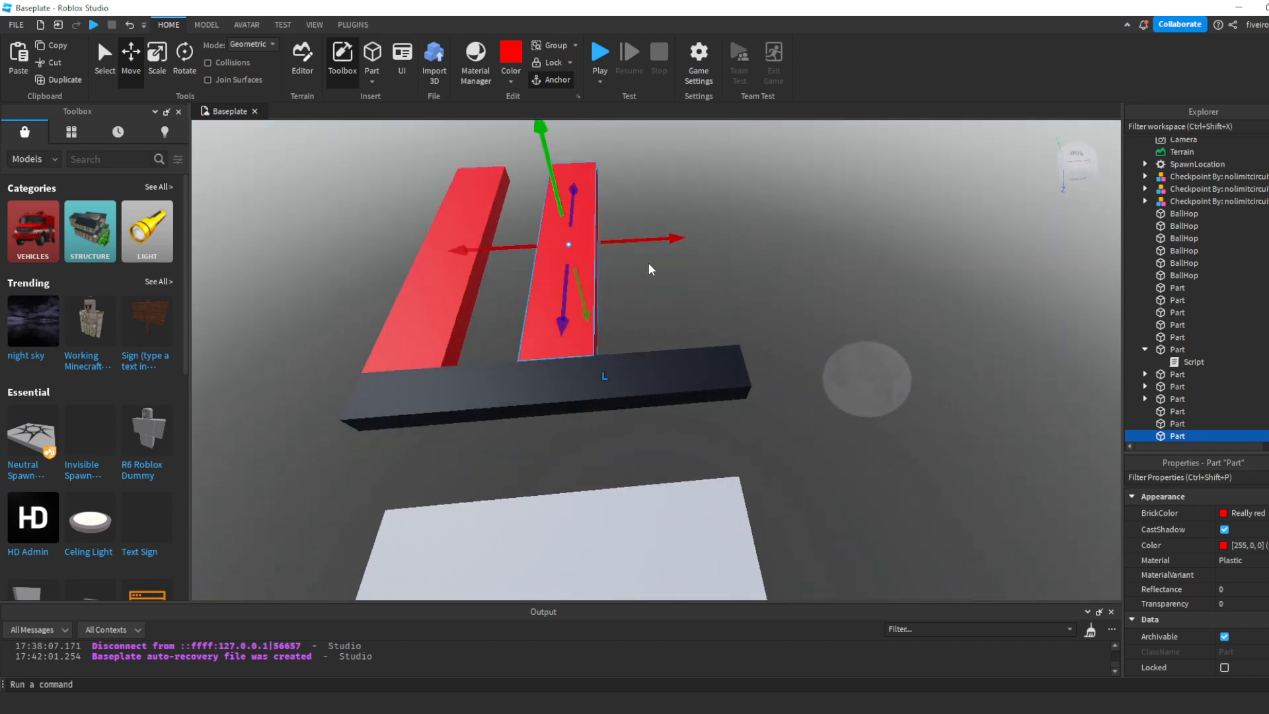
{"action": "key", "text": "ctrl+d"}
{"action": "left_click_drag", "start_coordinate": [681, 240], "coordinate": [770, 261]}
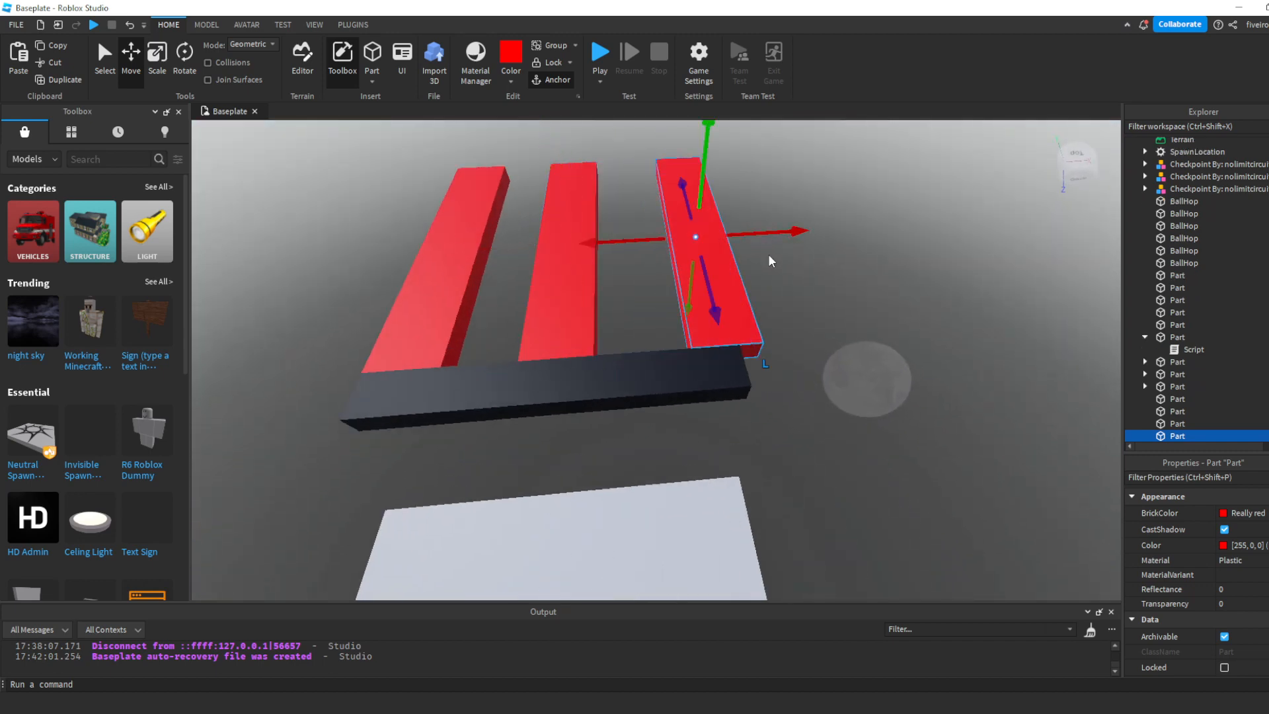
- Colour the newest end plank Really blue and the middle plank New Yeller
{"action": "left_click", "coordinate": [511, 80]}
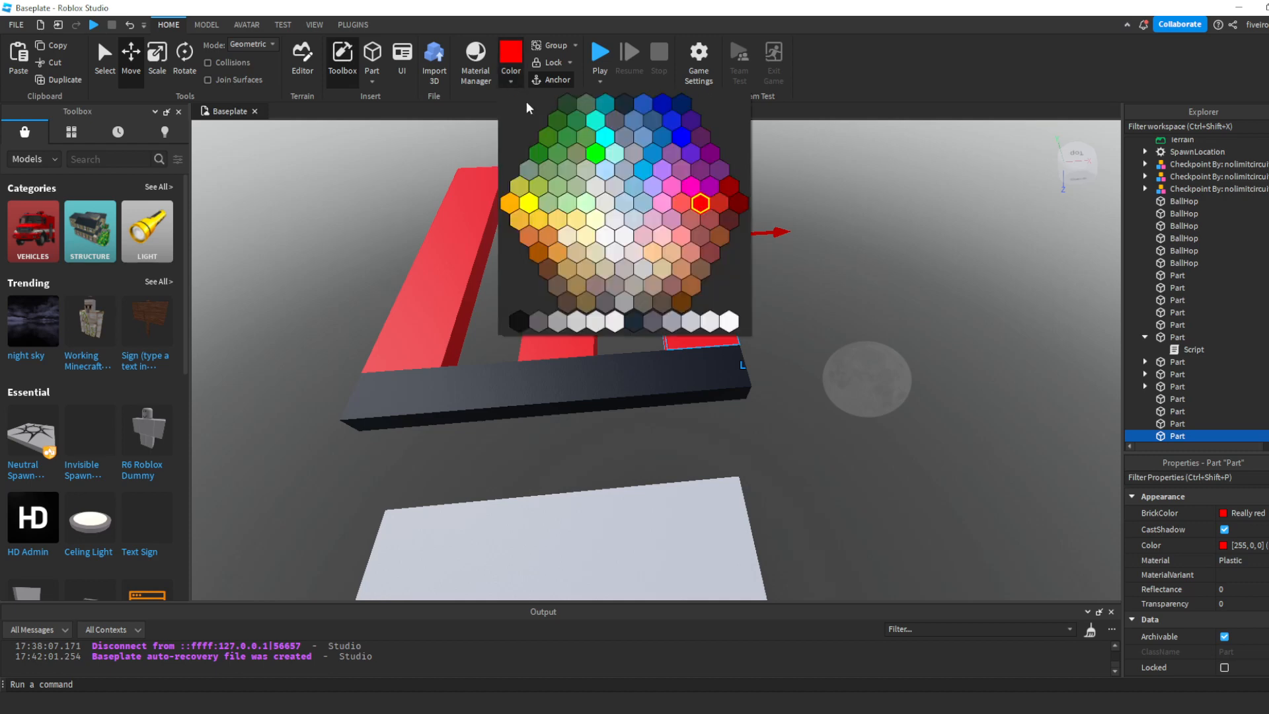
{"action": "left_click", "coordinate": [681, 137]}
{"action": "left_click", "coordinate": [569, 218]}
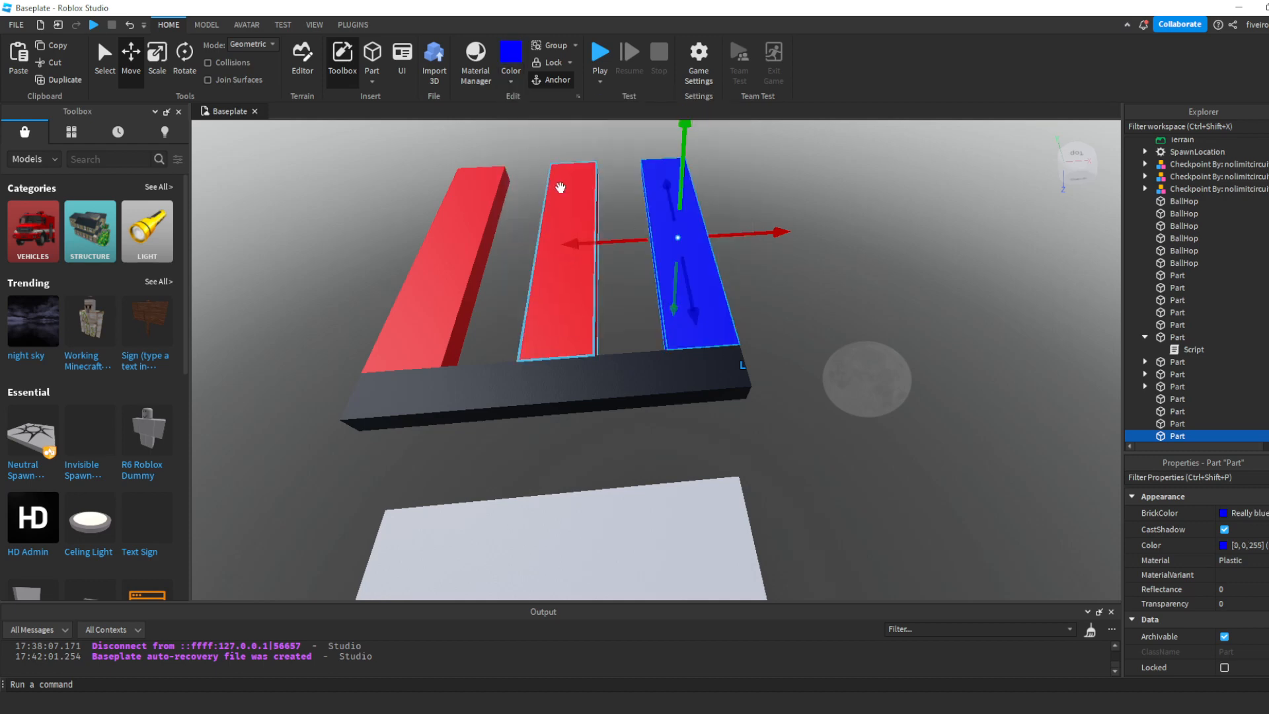
{"action": "left_click", "coordinate": [515, 84]}
{"action": "left_click", "coordinate": [531, 209]}
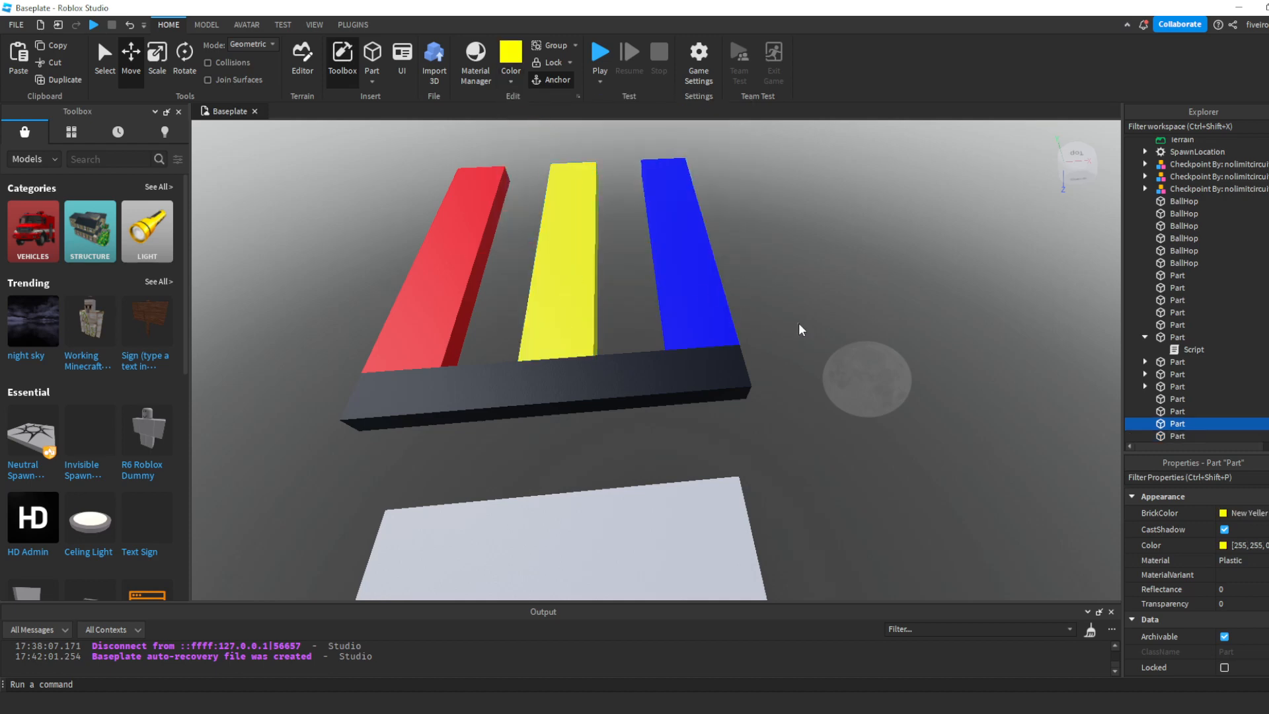
{"action": "left_click", "coordinate": [799, 323]}
- Duplicate the black bar and move the copy across to the far ends of the three coloured planks
{"action": "key", "text": "d"}
{"action": "right_click_drag", "start_coordinate": [799, 322], "coordinate": [501, 317]}
{"action": "left_click", "coordinate": [501, 317]}
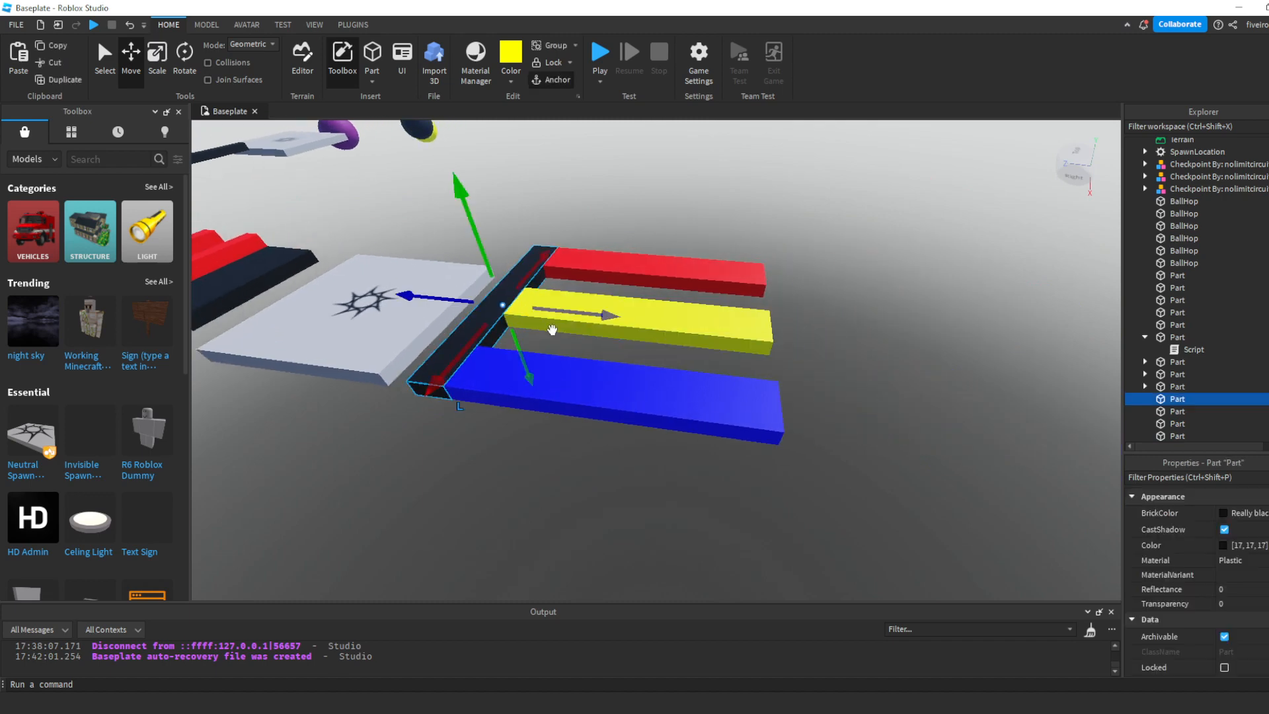
{"action": "left_click_drag", "start_coordinate": [569, 311], "coordinate": [760, 348]}
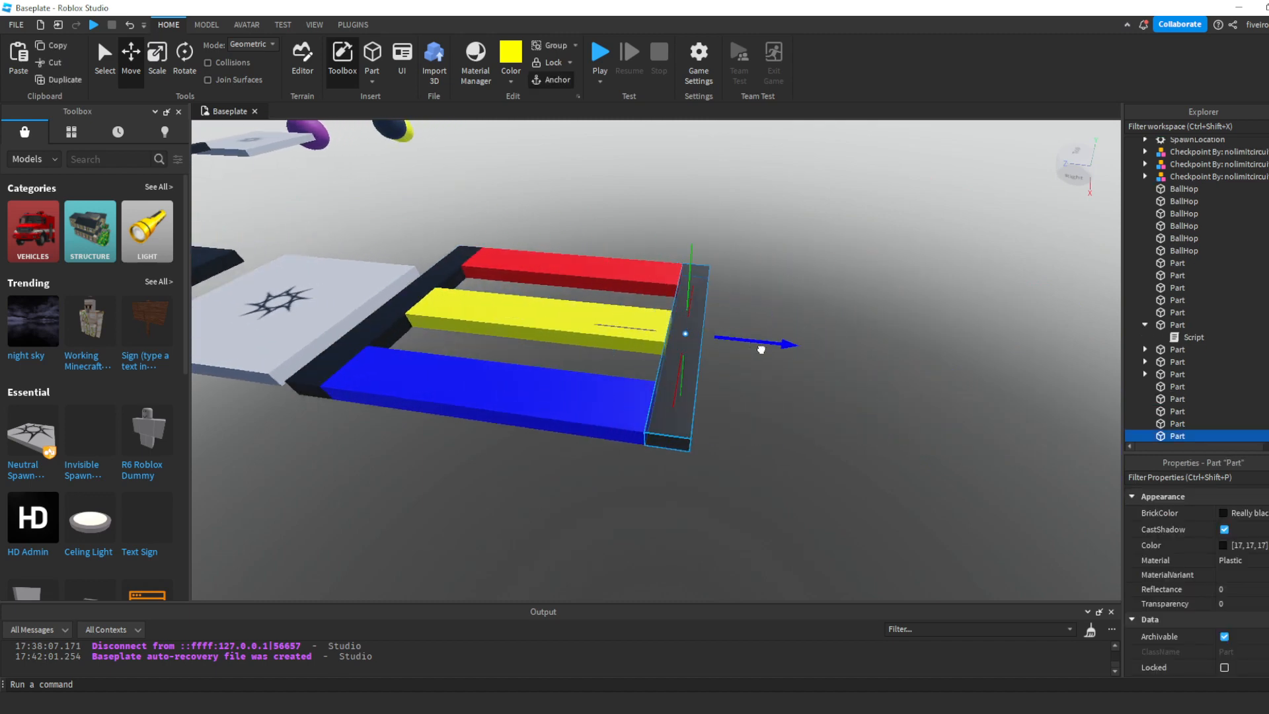
{"action": "left_click", "coordinate": [815, 421]}
- Review the three coloured planks and check the CanCollide setting of the yellow one
{"action": "right_click_drag", "start_coordinate": [814, 421], "coordinate": [670, 423]}
{"action": "key", "text": "w"}
{"action": "left_click", "coordinate": [696, 431]}
{"action": "key", "text": "s"}
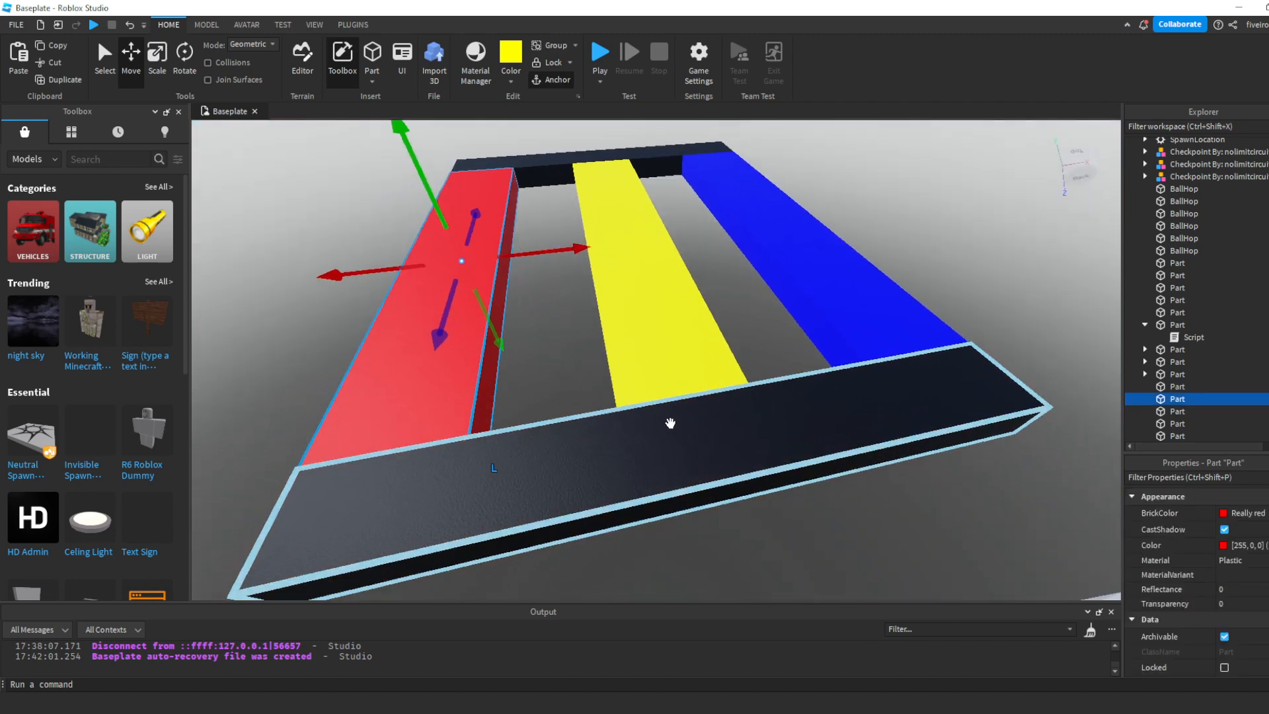
{"action": "left_click", "coordinate": [581, 339]}
{"action": "left_click", "coordinate": [650, 291]}
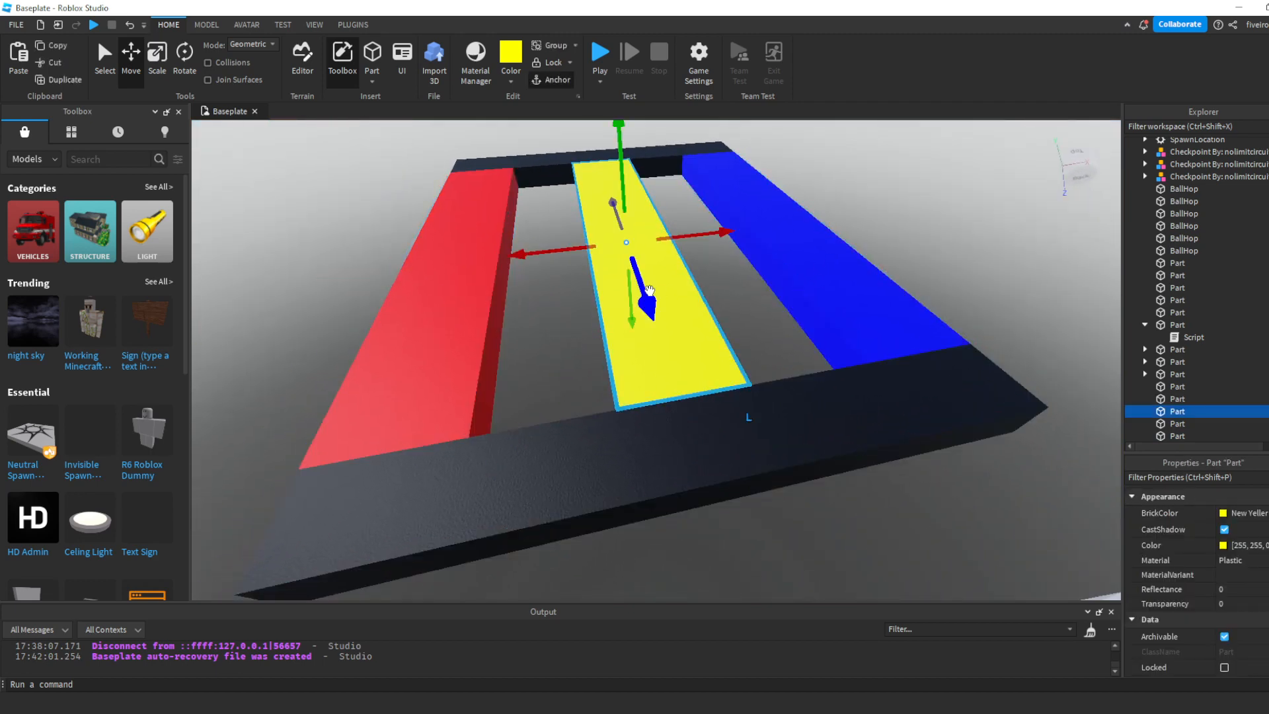
{"action": "scroll", "coordinate": [1223, 557], "scroll_direction": "down", "scroll_amount": 5}
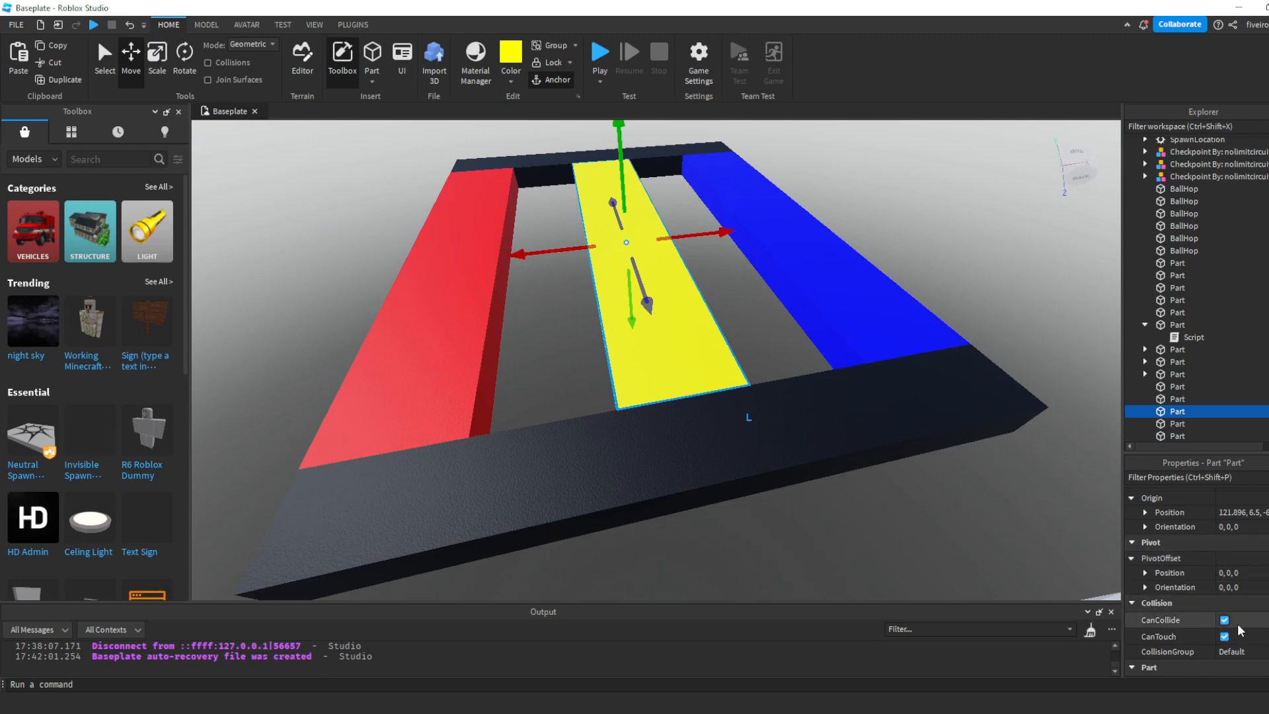
- Turn off CanCollide on the blue and red planks, leaving the yellow plank solid
{"action": "left_click", "coordinate": [901, 317]}
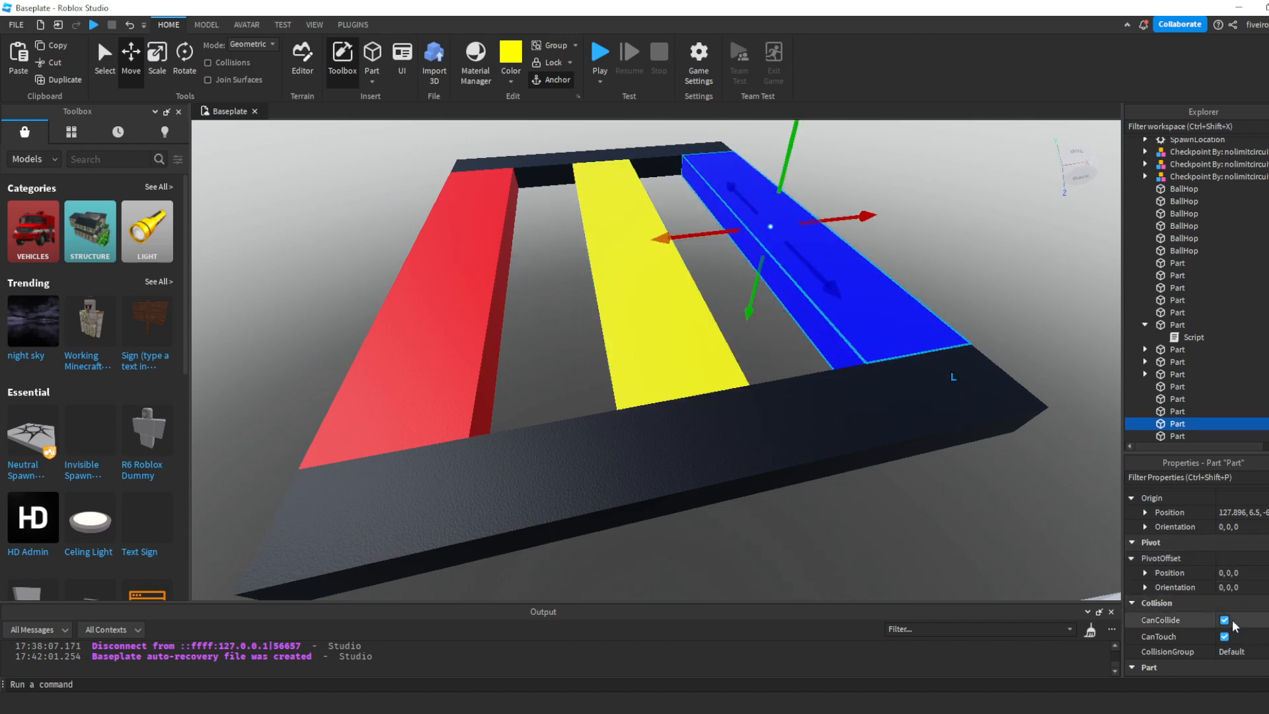
{"action": "scroll", "coordinate": [1230, 608], "scroll_direction": "down", "scroll_amount": 1}
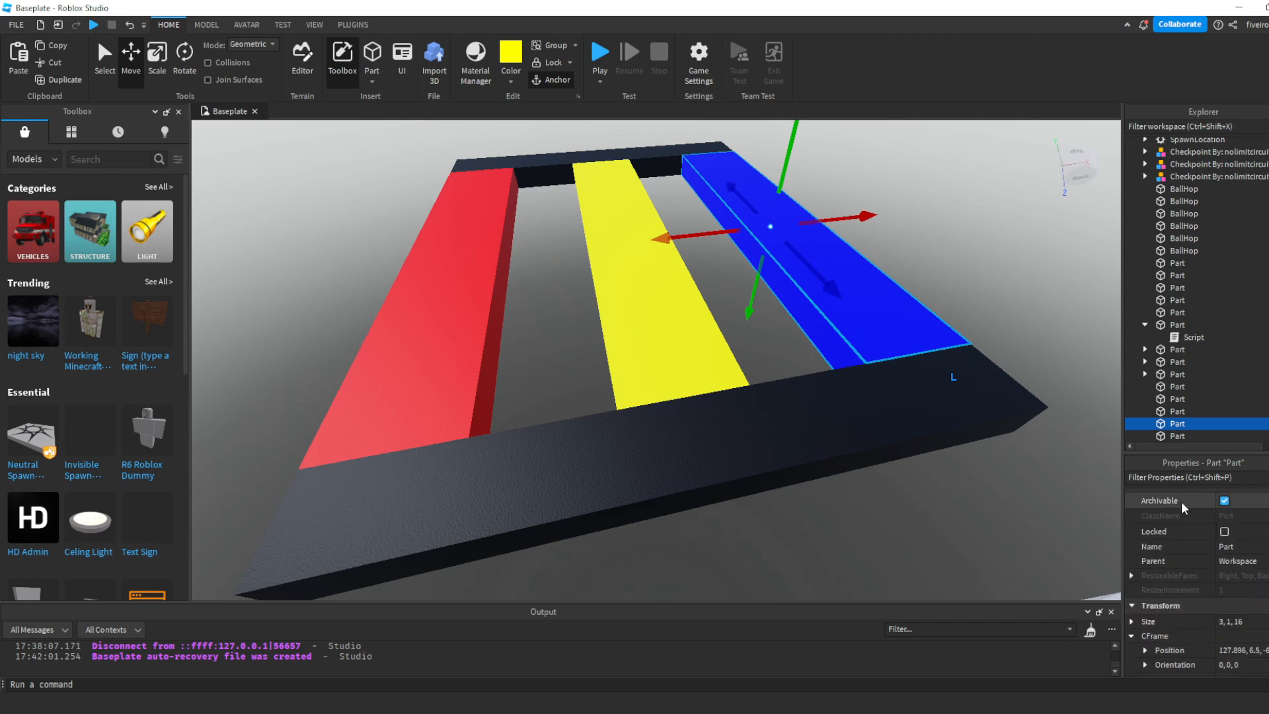
{"action": "left_click", "coordinate": [1225, 574]}
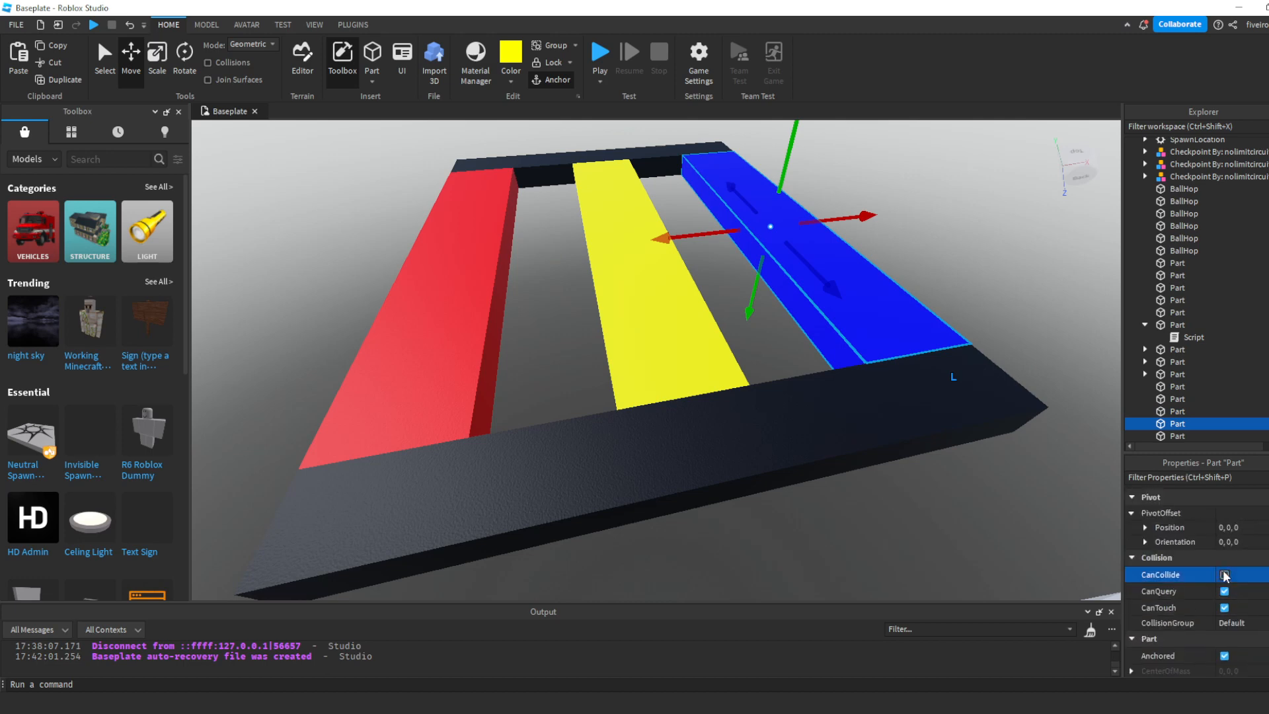
{"action": "left_click", "coordinate": [423, 331]}
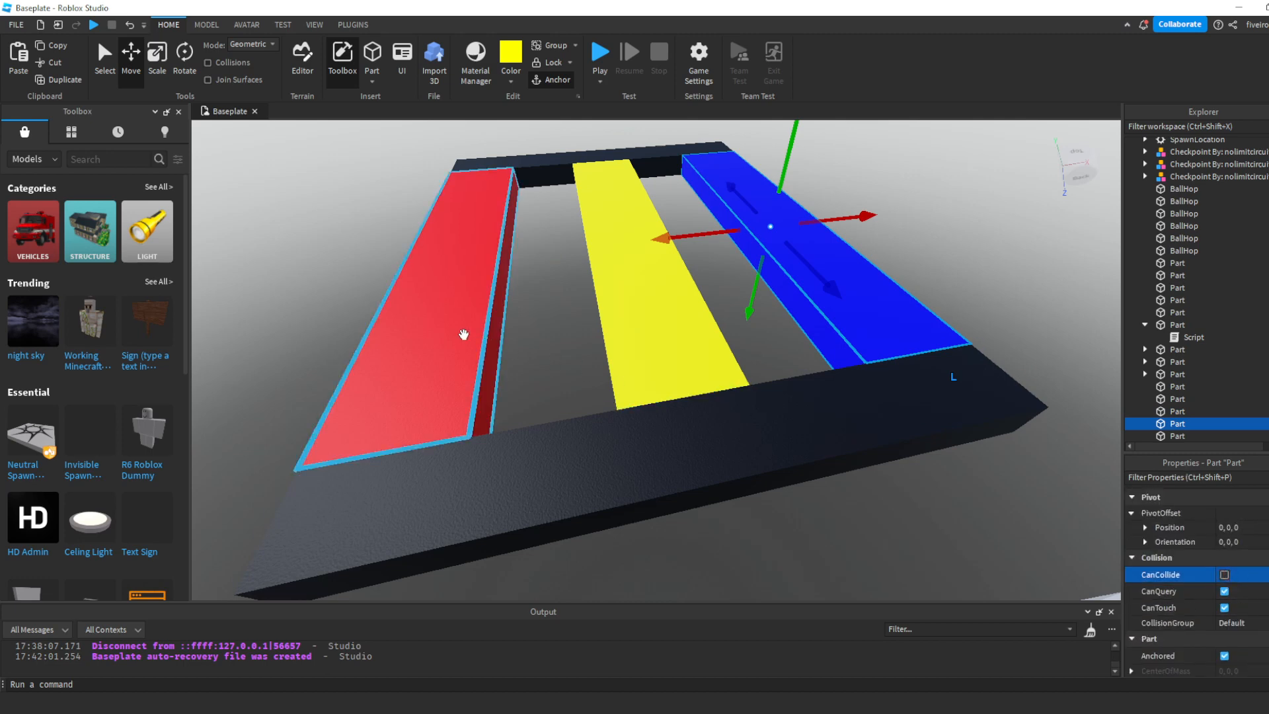
{"action": "left_click", "coordinate": [1225, 575]}
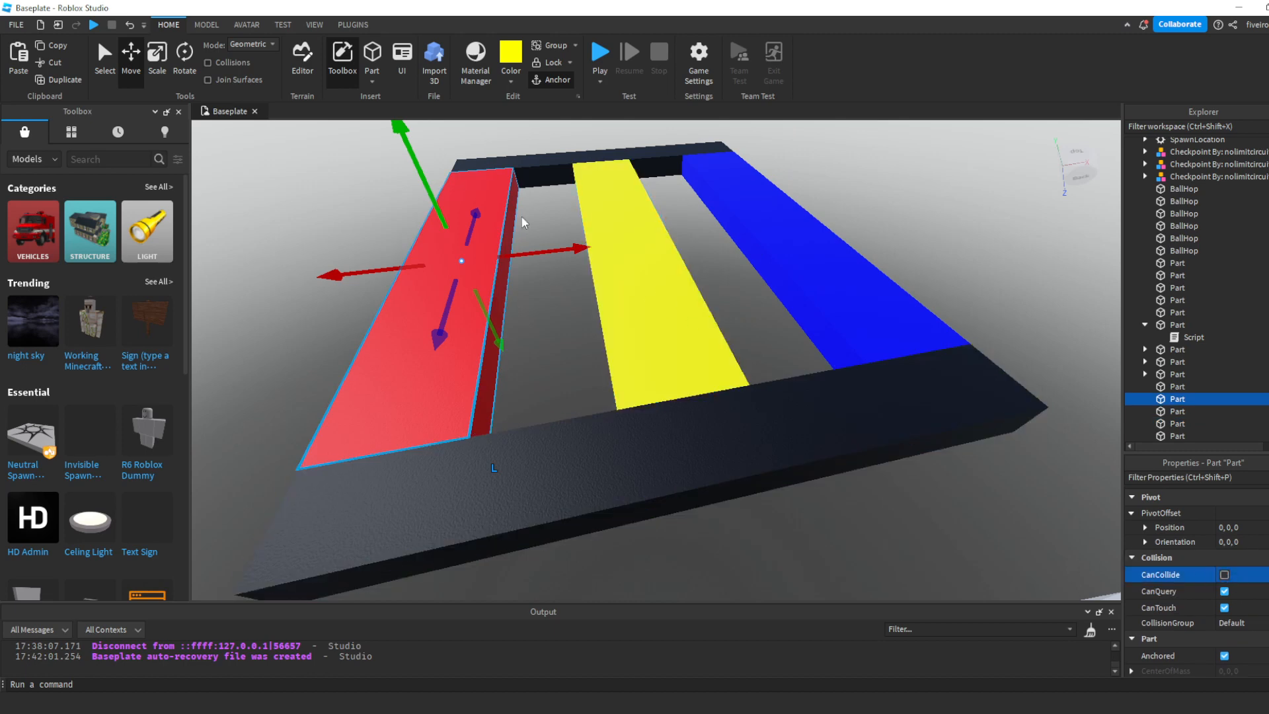
{"action": "left_click", "coordinate": [603, 338]}
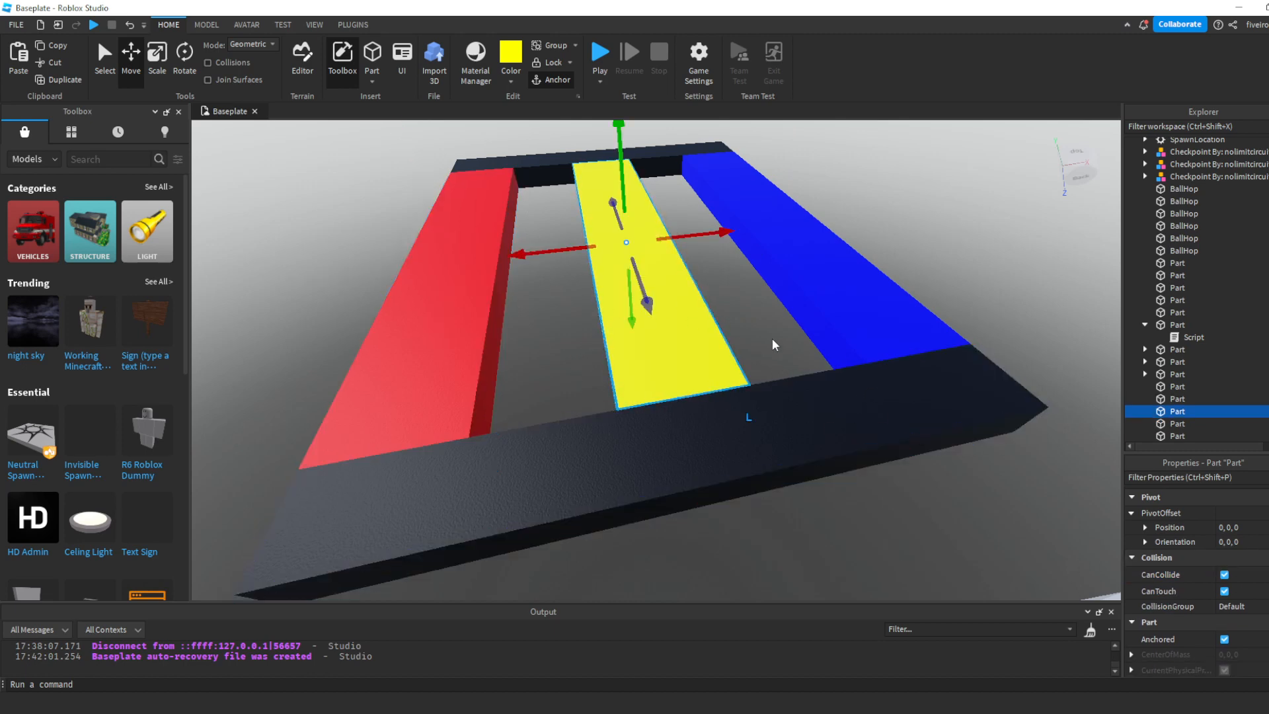
- Duplicate the three coloured planks with their outer black bar and move the copies outward as a second section
{"action": "left_click", "coordinate": [768, 334]}
{"action": "right_click_drag", "start_coordinate": [769, 334], "coordinate": [738, 336]}
{"action": "left_click", "coordinate": [745, 396]}
{"action": "right_click_drag", "start_coordinate": [744, 395], "coordinate": [746, 397]}
{"action": "key", "text": "a"}
{"action": "scroll", "coordinate": [738, 397], "scroll_direction": "down", "scroll_amount": 5}
{"action": "key", "text": "d"}
{"action": "left_click", "coordinate": [621, 228]}
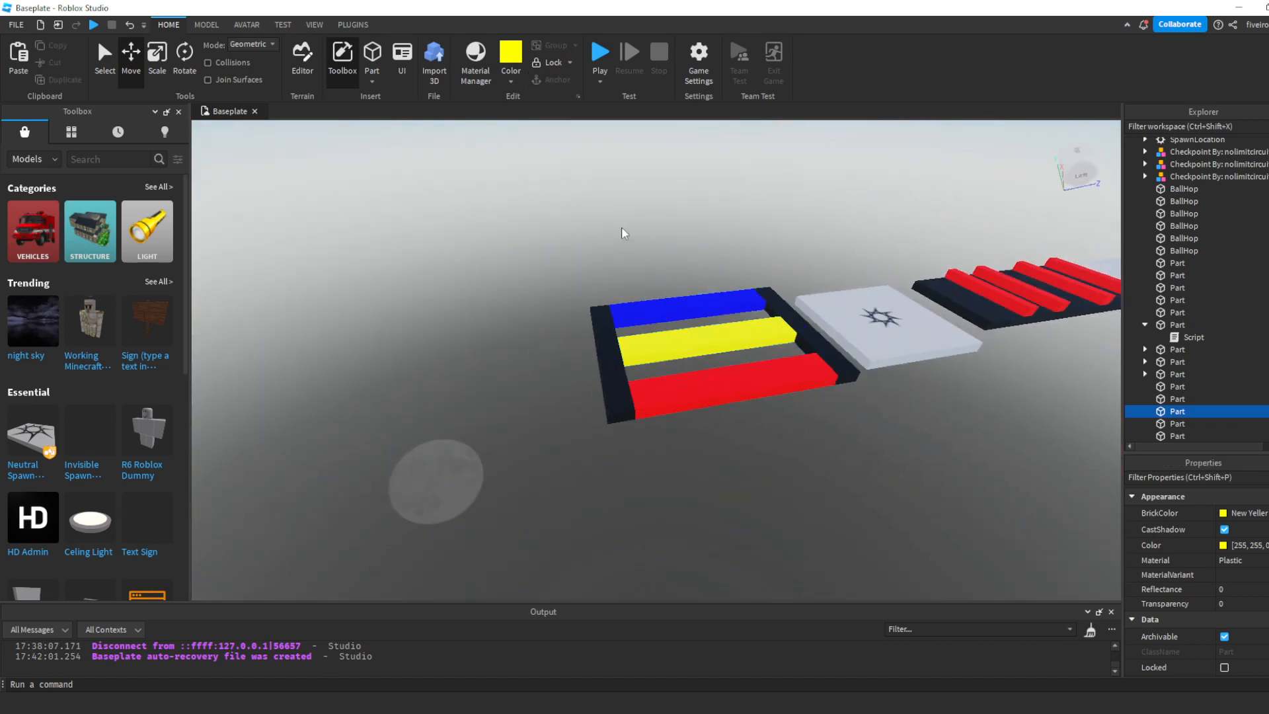
{"action": "key", "text": "d"}
{"action": "key", "text": "d"}
{"action": "right_click_drag", "start_coordinate": [609, 233], "coordinate": [608, 234]}
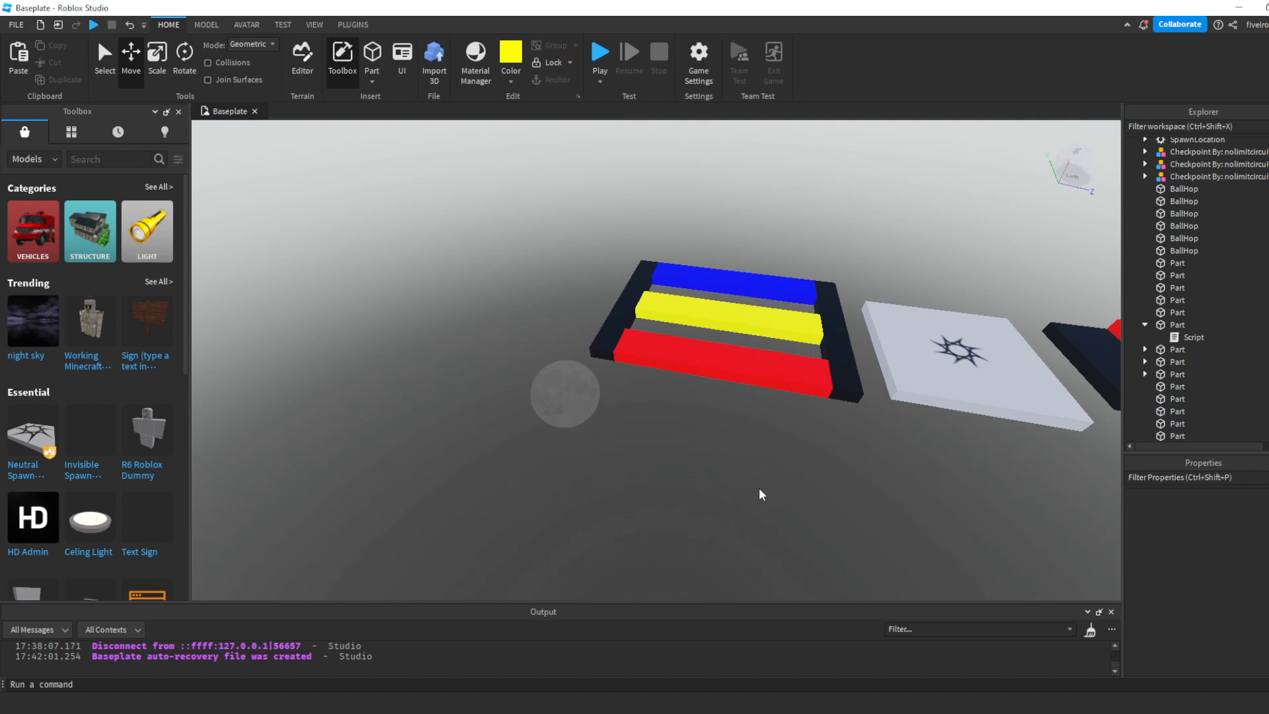
{"action": "left_click_drag", "start_coordinate": [710, 322], "coordinate": [780, 431]}
{"action": "left_click_drag", "start_coordinate": [811, 325], "coordinate": [625, 308]}
- Turn off CanCollide on the yellow plank of the second section
{"action": "left_click", "coordinate": [692, 211]}
{"action": "right_click_drag", "start_coordinate": [692, 211], "coordinate": [692, 211]}
{"action": "key", "text": "w"}
{"action": "left_click", "coordinate": [691, 211]}
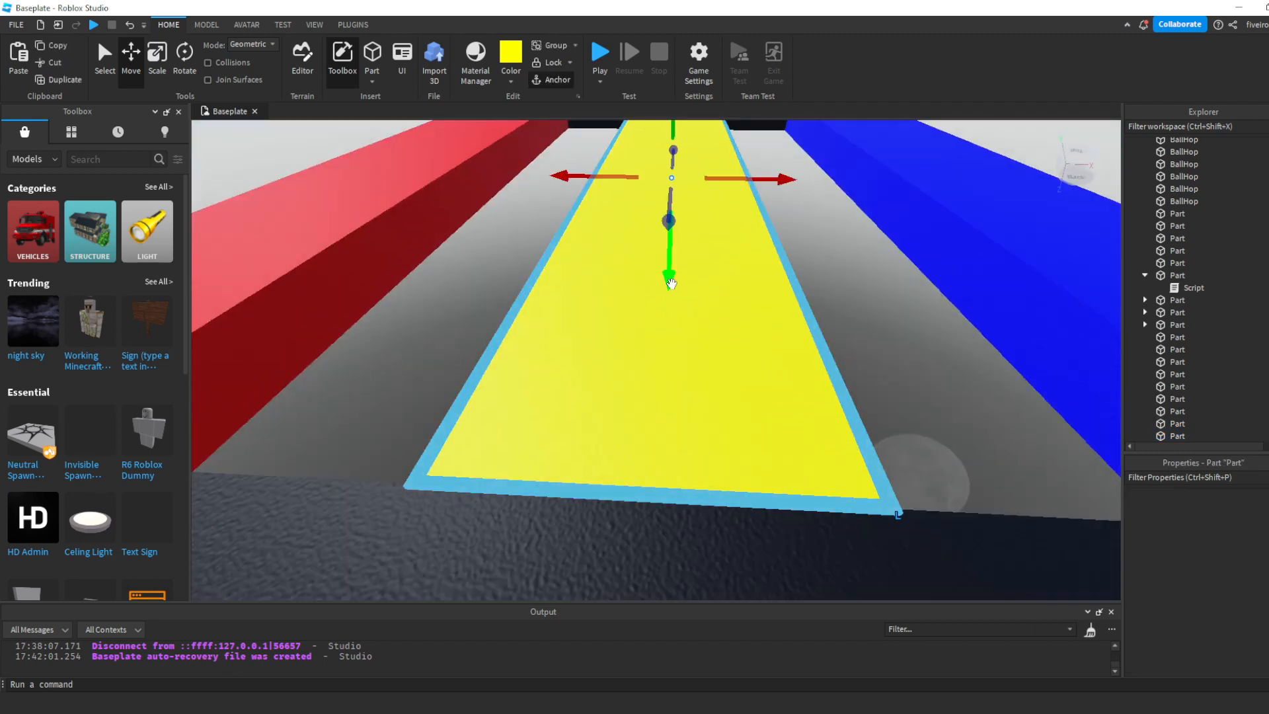
{"action": "scroll", "coordinate": [935, 521], "scroll_direction": "down", "scroll_amount": 1}
{"action": "scroll", "coordinate": [1220, 616], "scroll_direction": "down", "scroll_amount": 4}
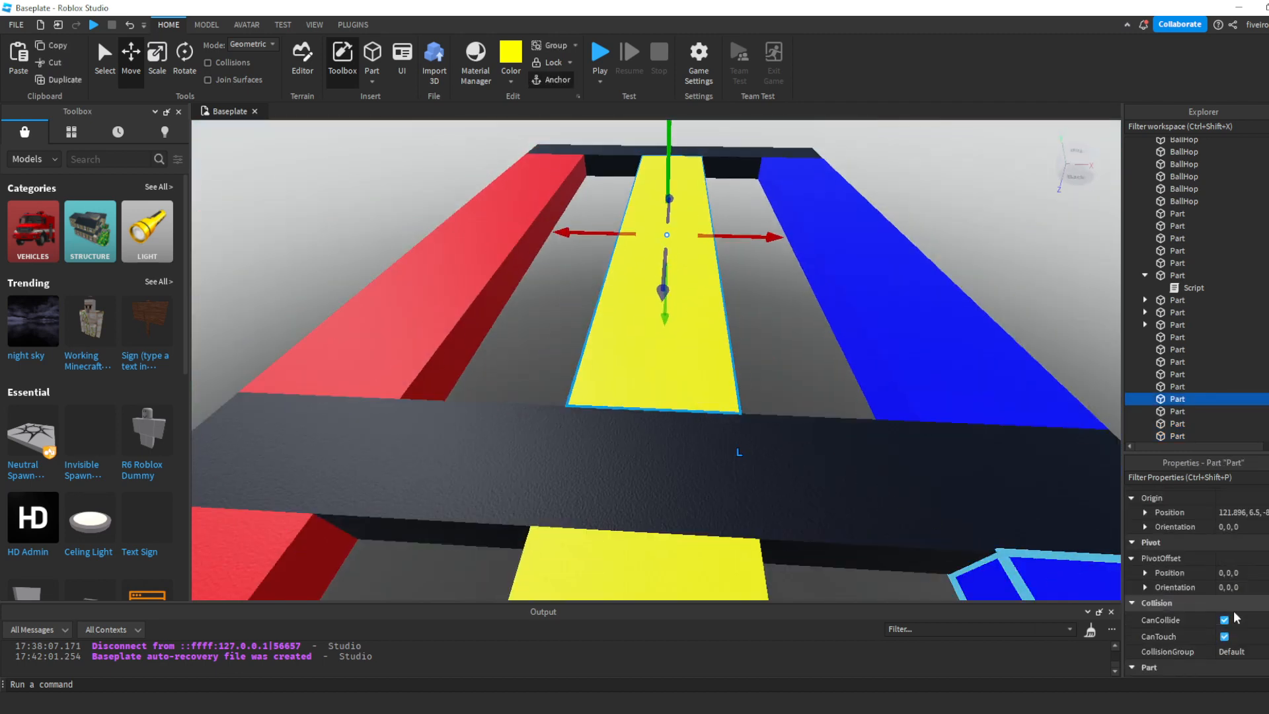
{"action": "left_click", "coordinate": [1225, 621]}
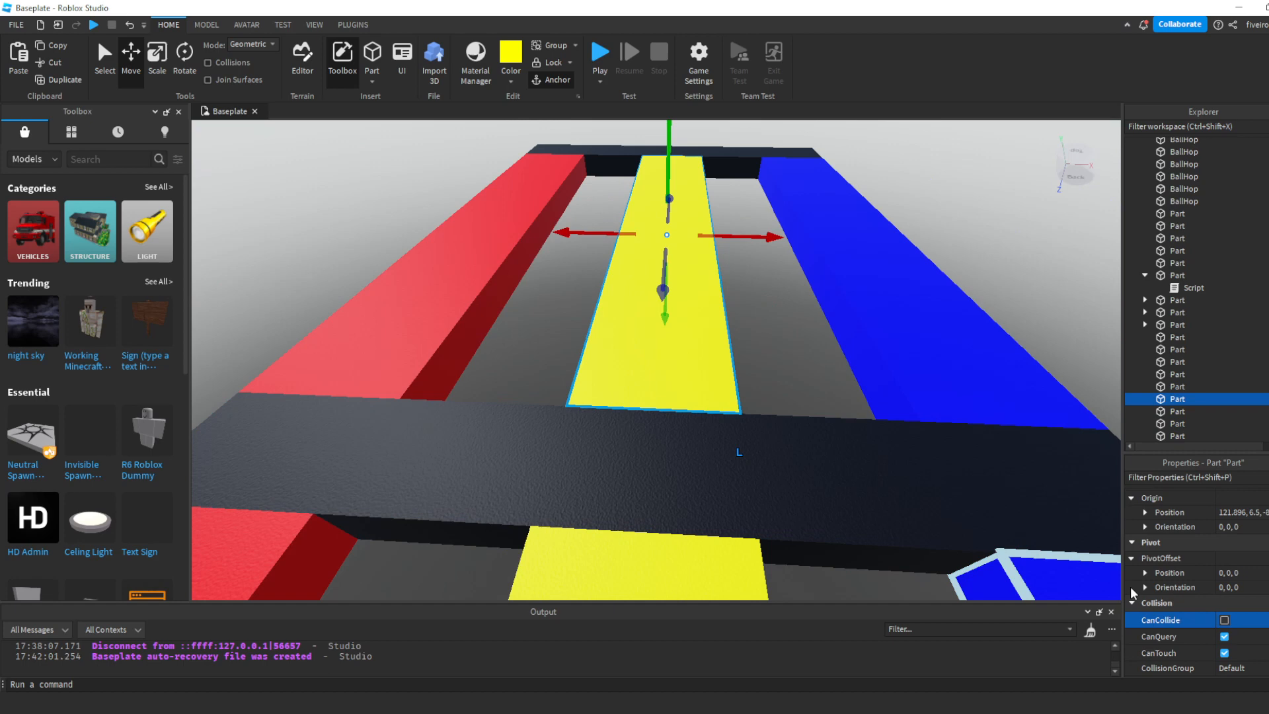
- Turn off CanCollide on the blue plank of the second section, leaving the red plank solid
{"action": "right_click_drag", "start_coordinate": [745, 328], "coordinate": [712, 331]}
{"action": "left_click", "coordinate": [712, 331]}
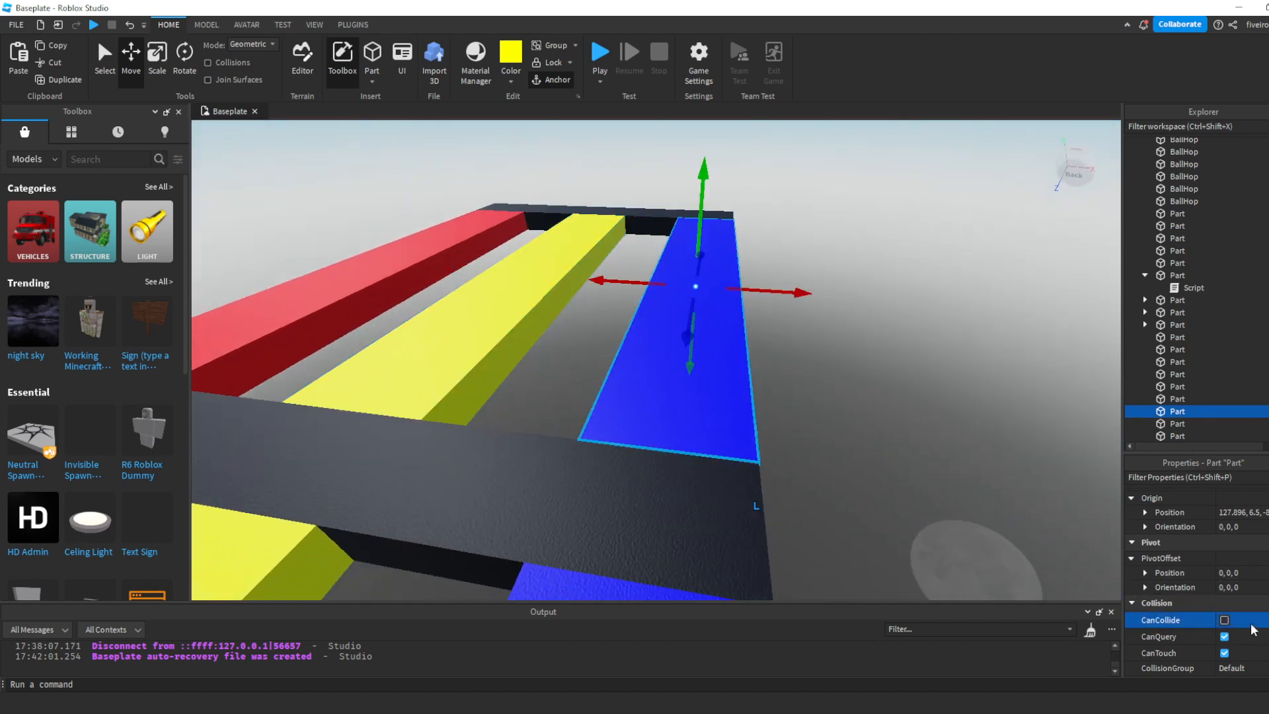
{"action": "left_click", "coordinate": [956, 402]}
- Duplicate the checkpoint platform and move the copy just beyond the outer black bar of the second plank section
{"action": "scroll", "coordinate": [959, 405], "scroll_direction": "down", "scroll_amount": 5}
{"action": "right_click_drag", "start_coordinate": [958, 405], "coordinate": [844, 388]}
{"action": "left_click", "coordinate": [576, 355]}
{"action": "key", "text": "ctrl+d"}
{"action": "key", "text": "d"}
{"action": "left_click_drag", "start_coordinate": [668, 378], "coordinate": [967, 462]}
{"action": "left_click", "coordinate": [942, 264]}
- Review the whole obby course from the starting balls to the last checkpoint platform from several angles
{"action": "scroll", "coordinate": [941, 263], "scroll_direction": "down", "scroll_amount": 5}
{"action": "right_click_drag", "start_coordinate": [942, 264], "coordinate": [941, 264]}
{"action": "key", "text": "d"}
{"action": "scroll", "coordinate": [941, 264], "scroll_direction": "down", "scroll_amount": 3}
{"action": "key", "text": "d"}
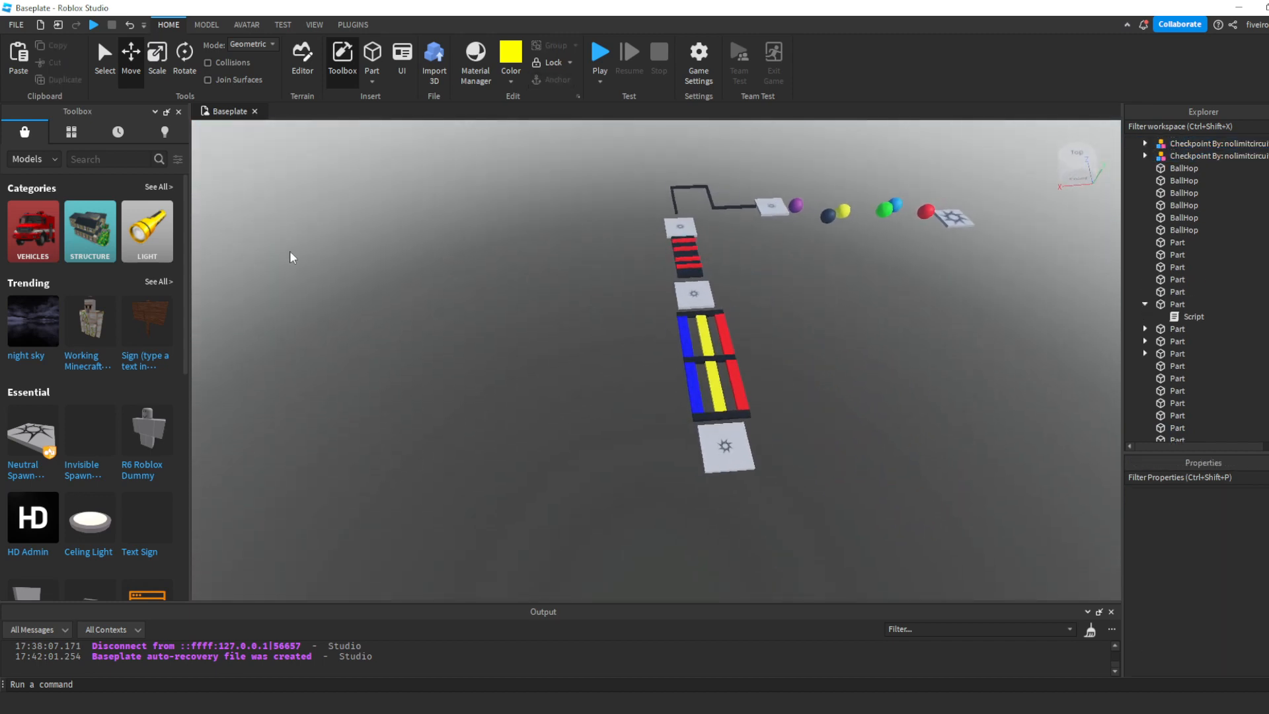
{"action": "scroll", "coordinate": [301, 238], "scroll_direction": "down", "scroll_amount": 2}
{"action": "left_click", "coordinate": [106, 159]}
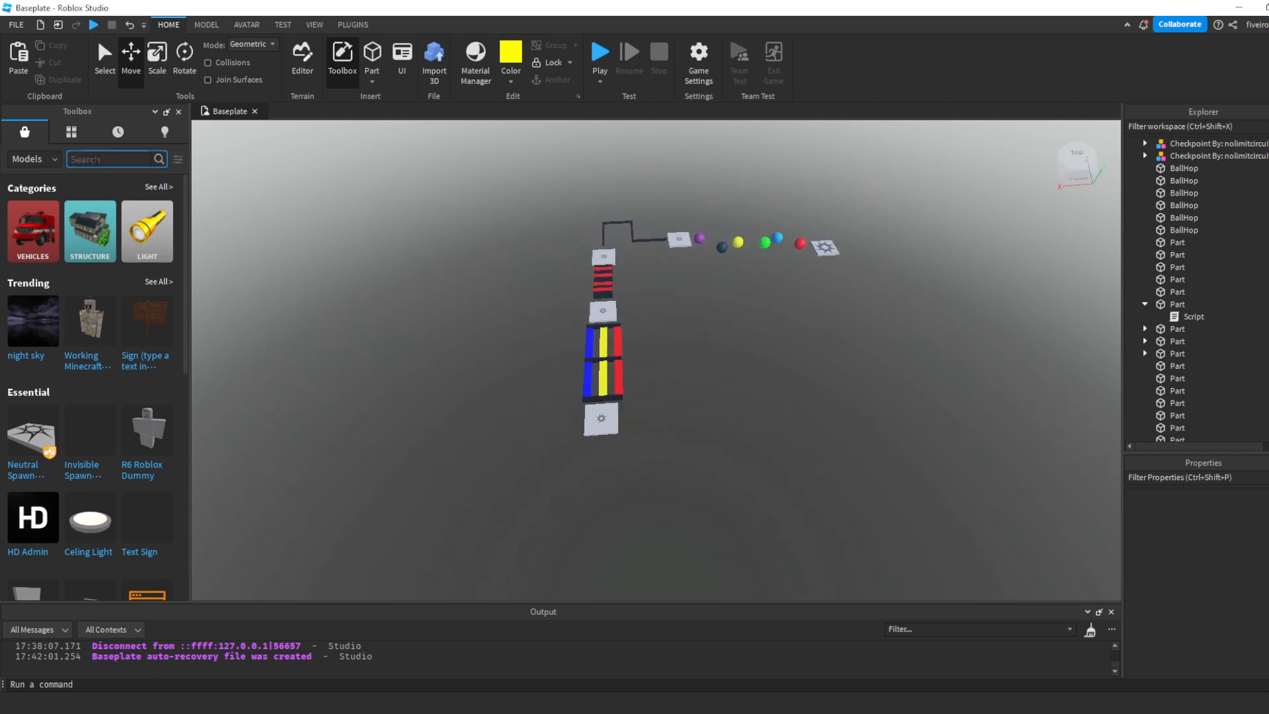
{"action": "key", "text": "w"}
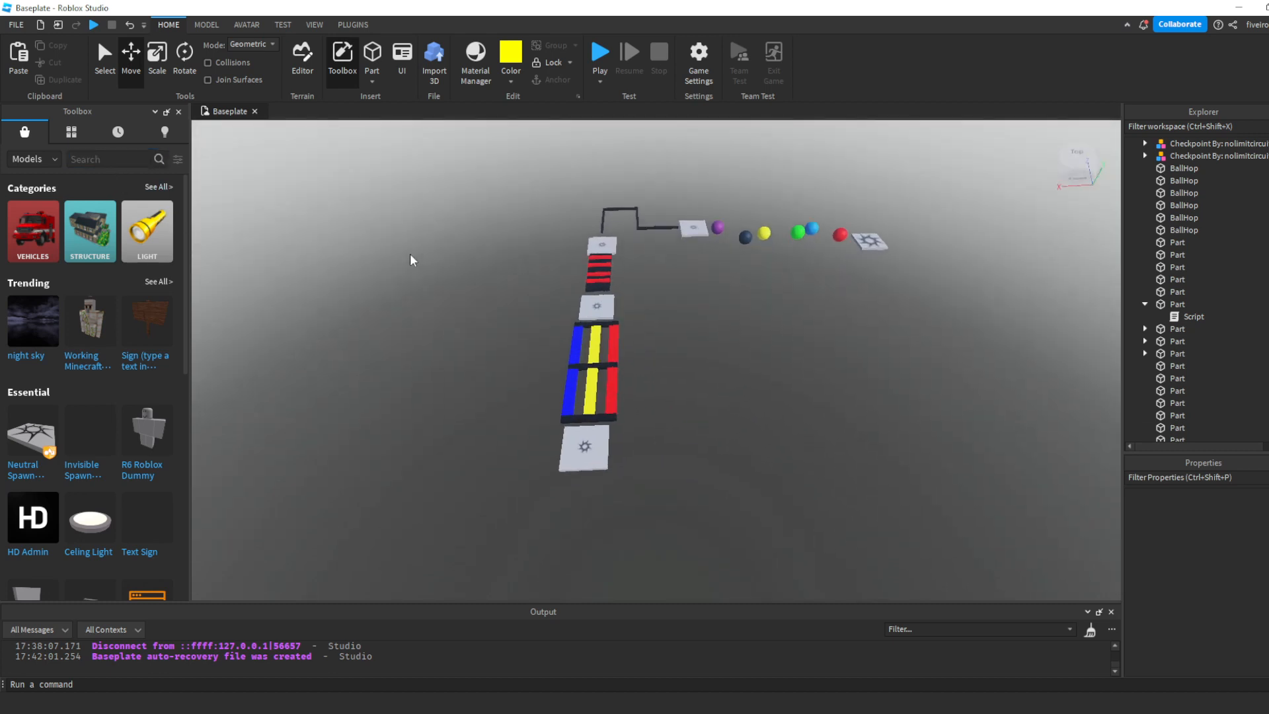
{"action": "right_click_drag", "start_coordinate": [410, 254], "coordinate": [398, 259]}
{"action": "key", "text": "w"}
{"action": "key", "text": "w"}
{"action": "key", "text": "s"}
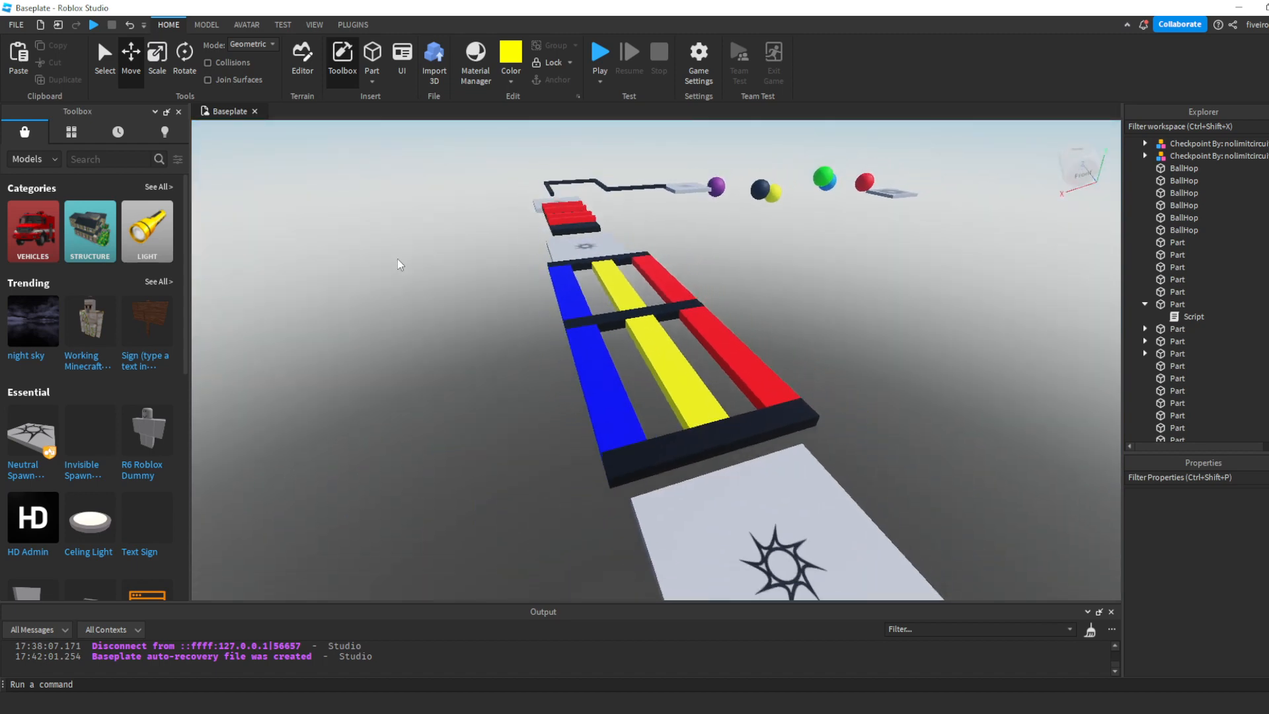
{"action": "right_click_drag", "start_coordinate": [461, 352], "coordinate": [462, 352]}
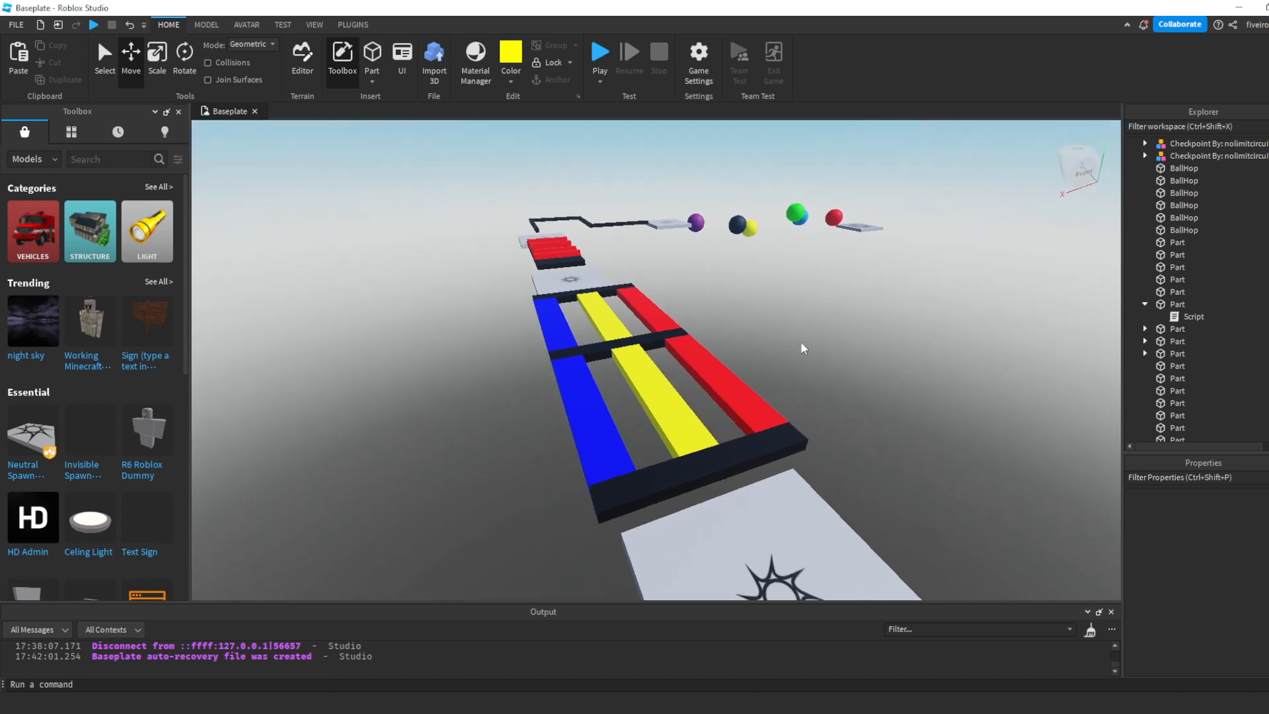
{"action": "right_click_drag", "start_coordinate": [805, 345], "coordinate": [806, 351]}
{"action": "scroll", "coordinate": [807, 351], "scroll_direction": "down", "scroll_amount": 6}
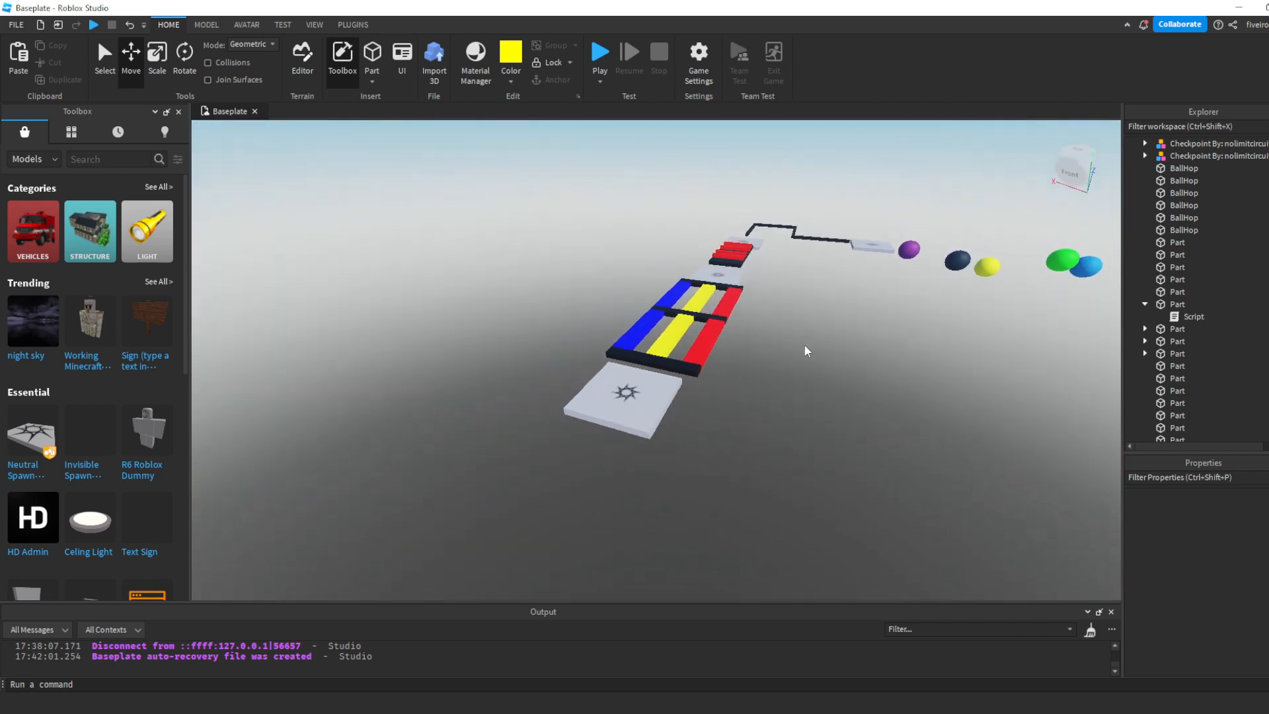
{"action": "scroll", "coordinate": [806, 351], "scroll_direction": "up", "scroll_amount": 4}
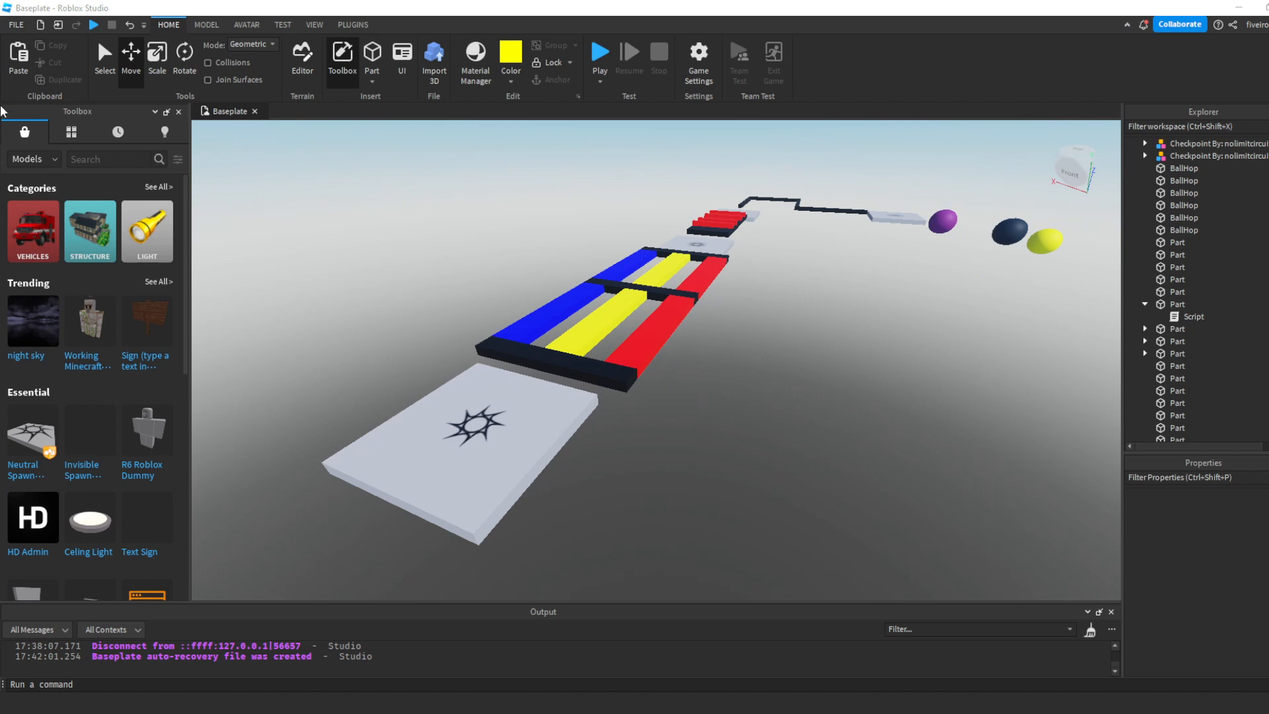
- Publish the place to Roblox as a new game named "Obby!" with Team Create turned off
{"action": "left_click", "coordinate": [16, 25]}
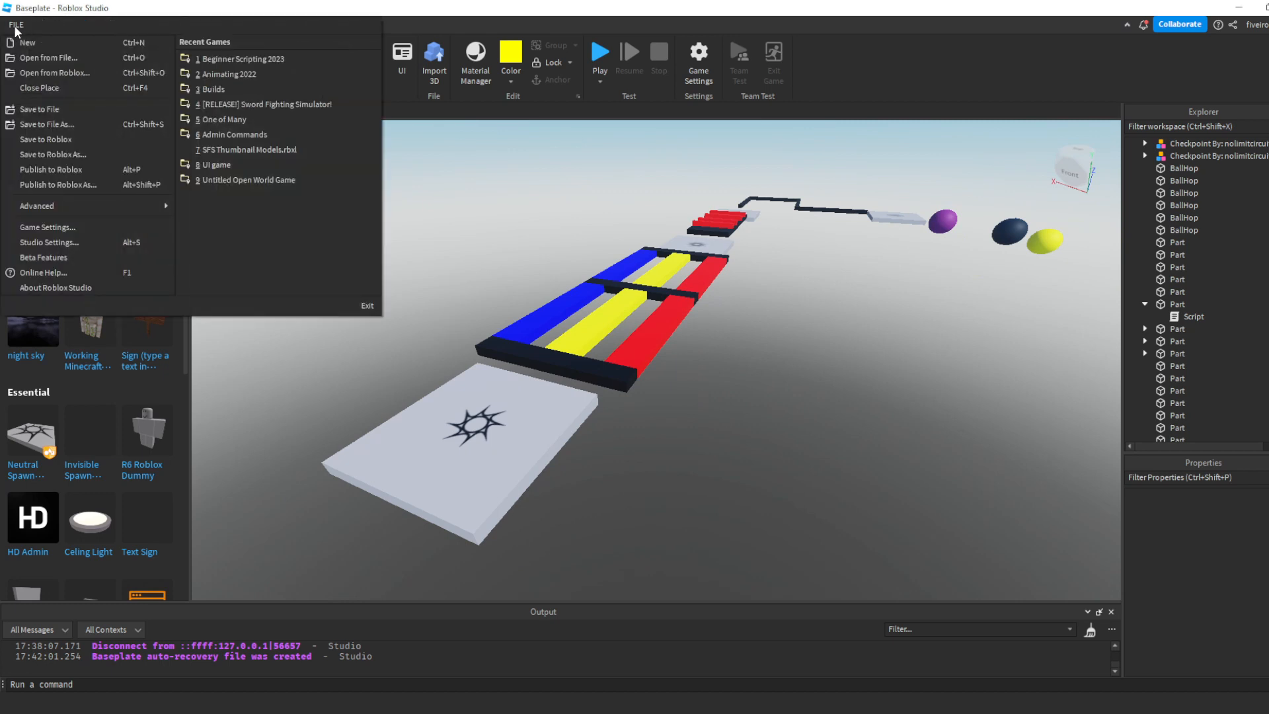
{"action": "left_click", "coordinate": [91, 183]}
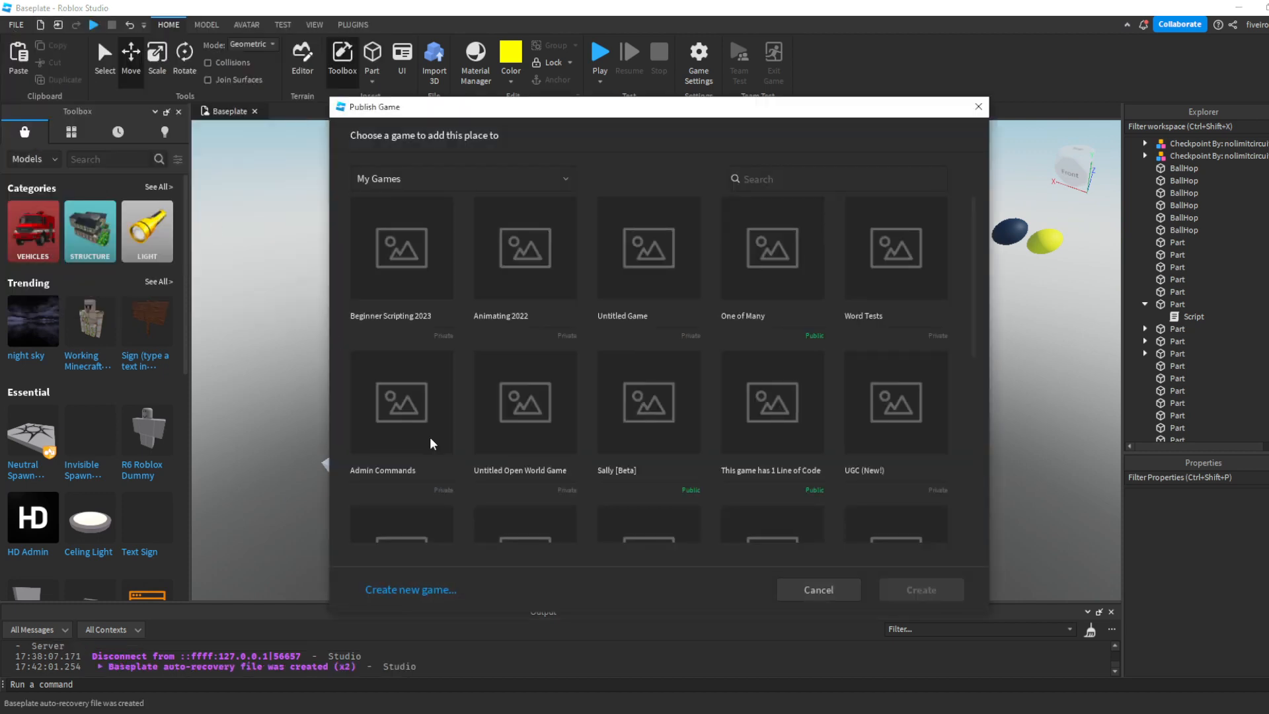
{"action": "left_click", "coordinate": [443, 588]}
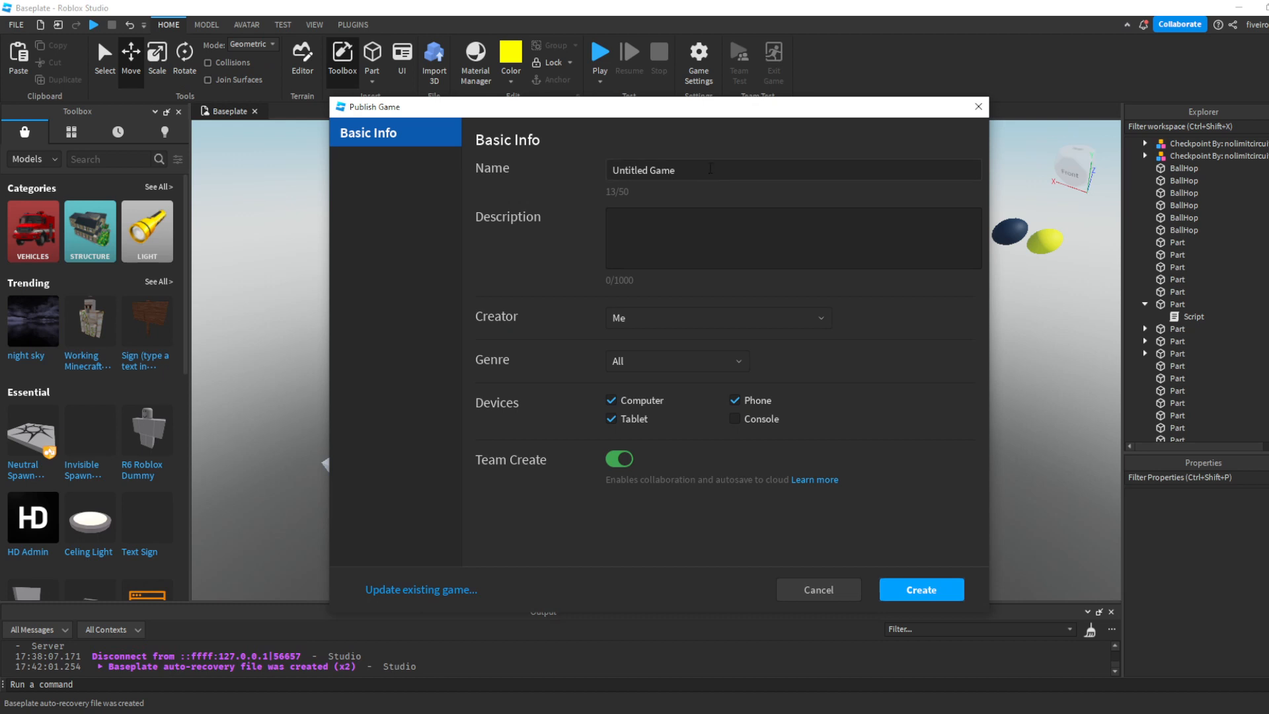
{"action": "left_click_drag", "start_coordinate": [687, 170], "coordinate": [597, 169]}
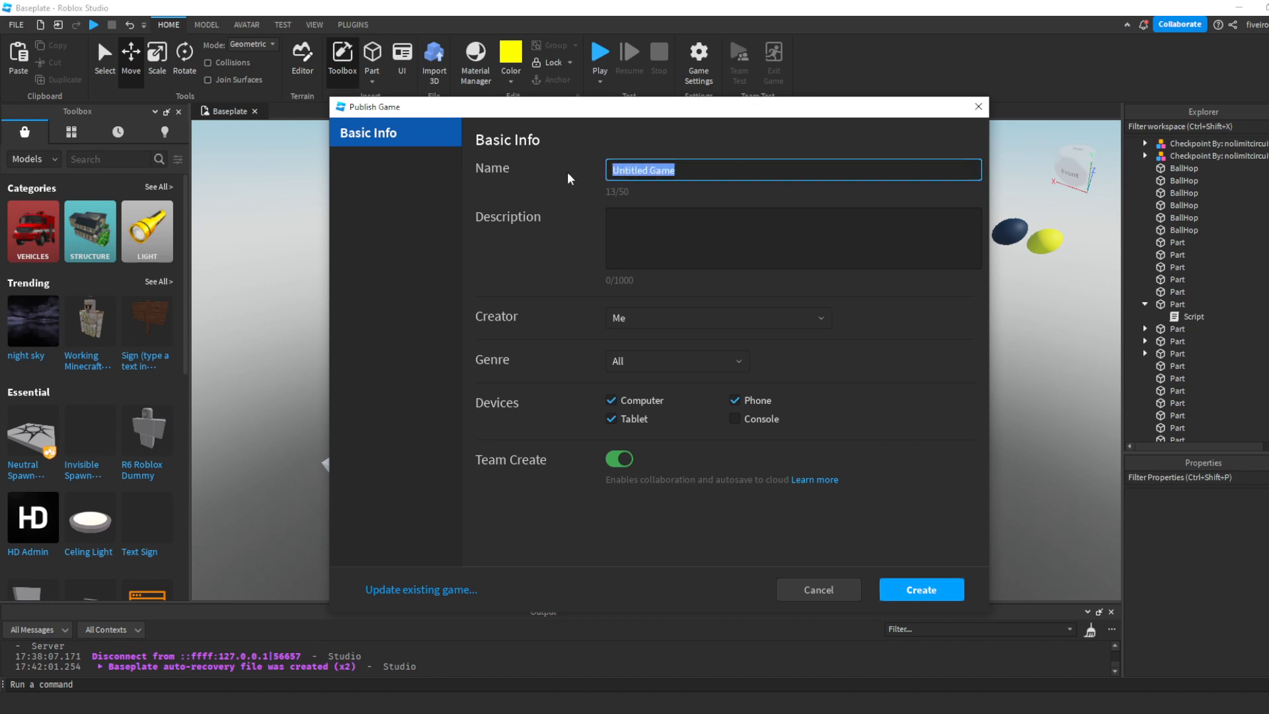
{"action": "type", "text": "Obby!"}
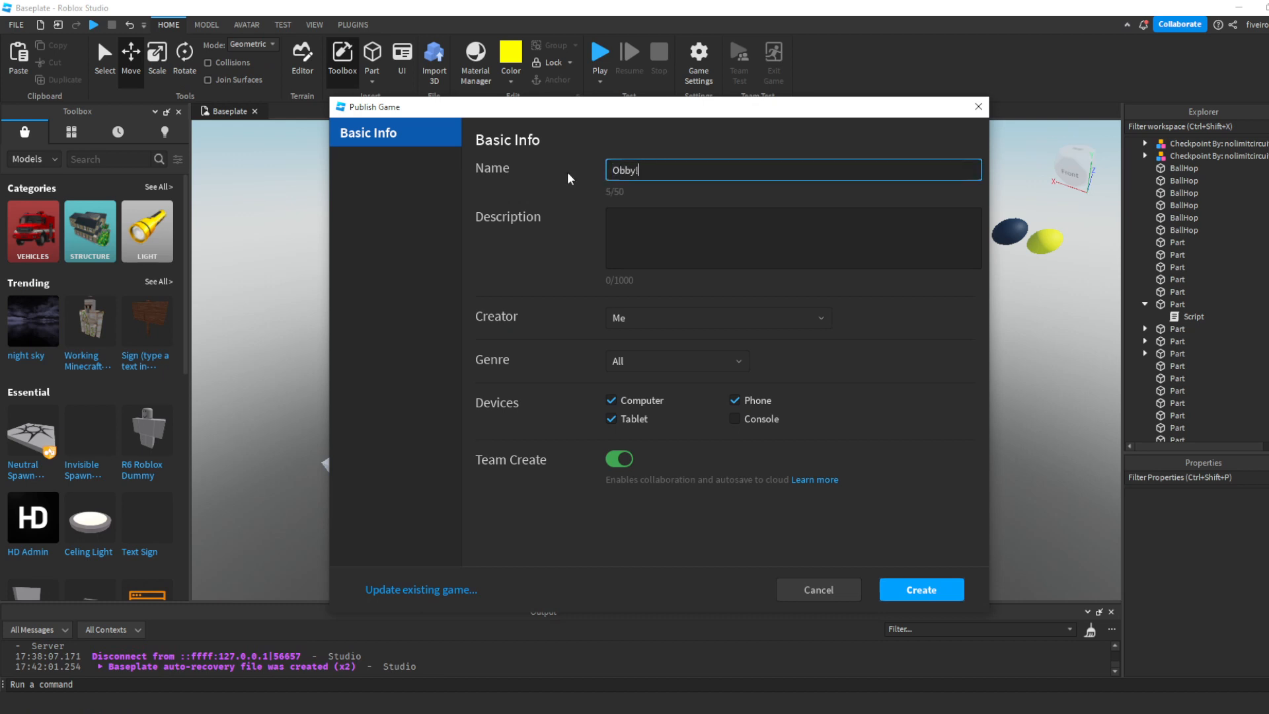
{"action": "left_click", "coordinate": [628, 460]}
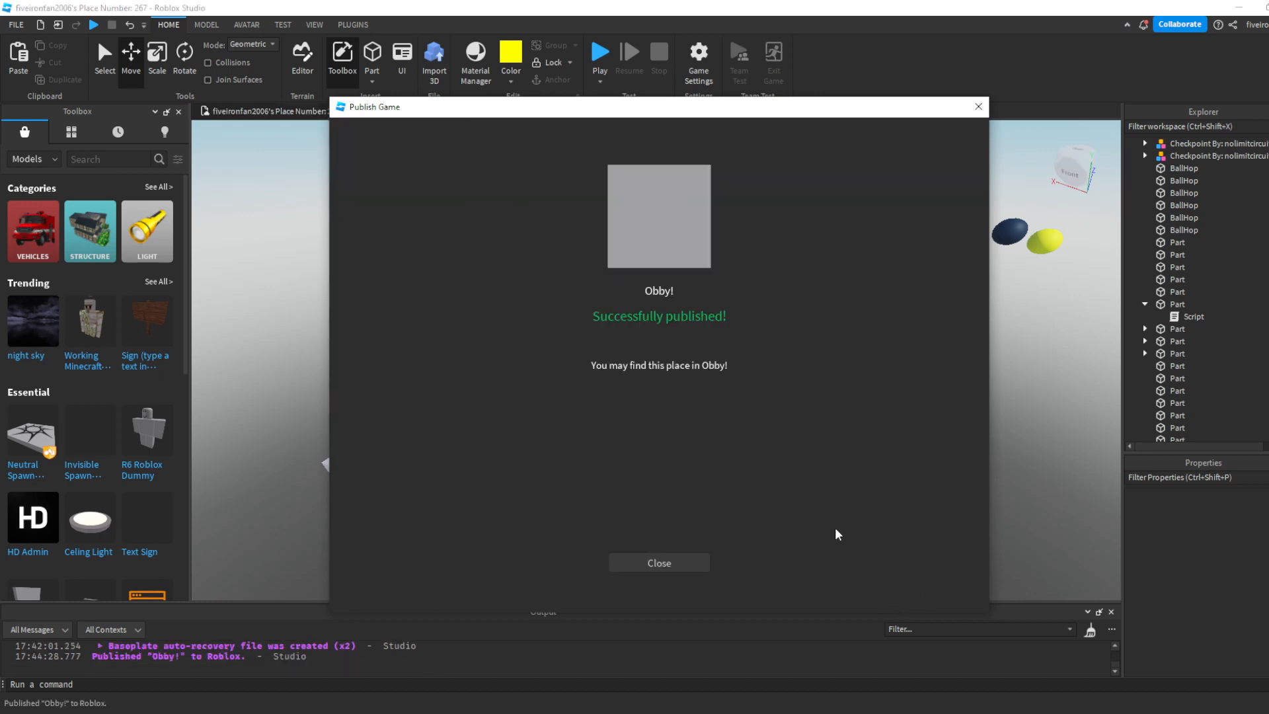
{"action": "left_click", "coordinate": [685, 564]}
{"action": "scroll", "coordinate": [665, 439], "scroll_direction": "down", "scroll_amount": 3}
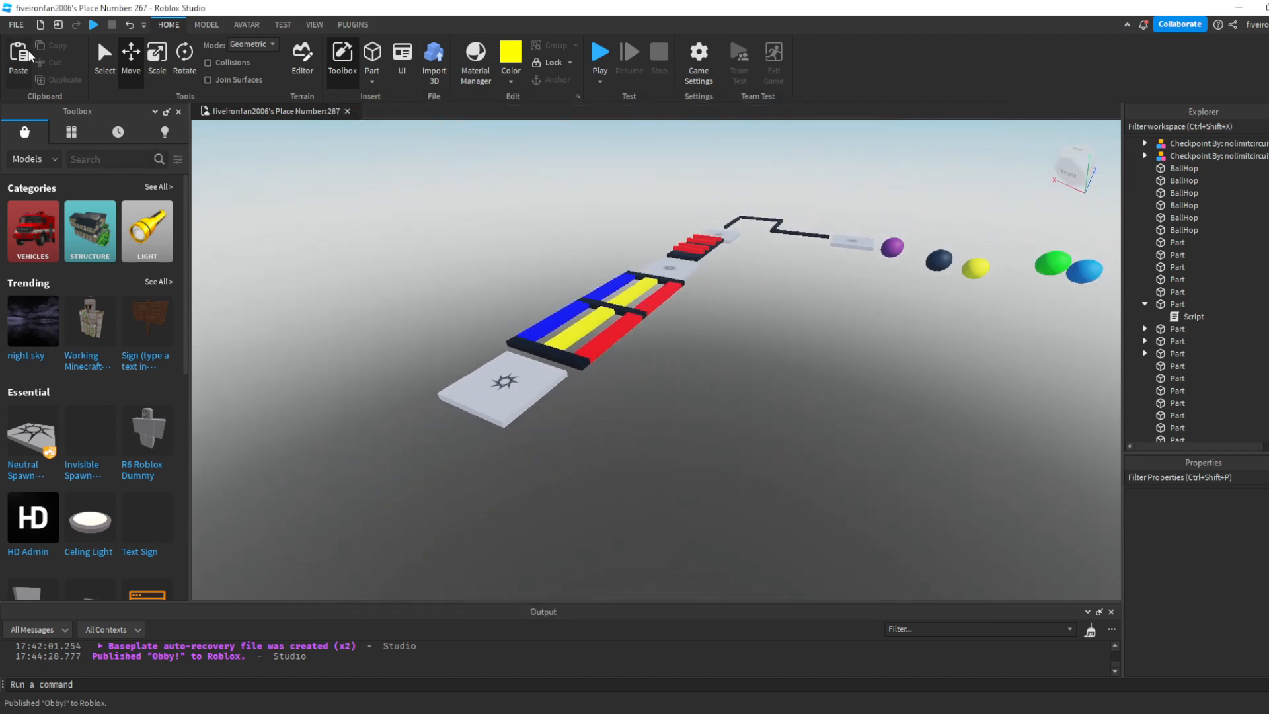
- Publish the place to Roblox again to update the existing Obby! game
{"action": "left_click", "coordinate": [16, 25]}
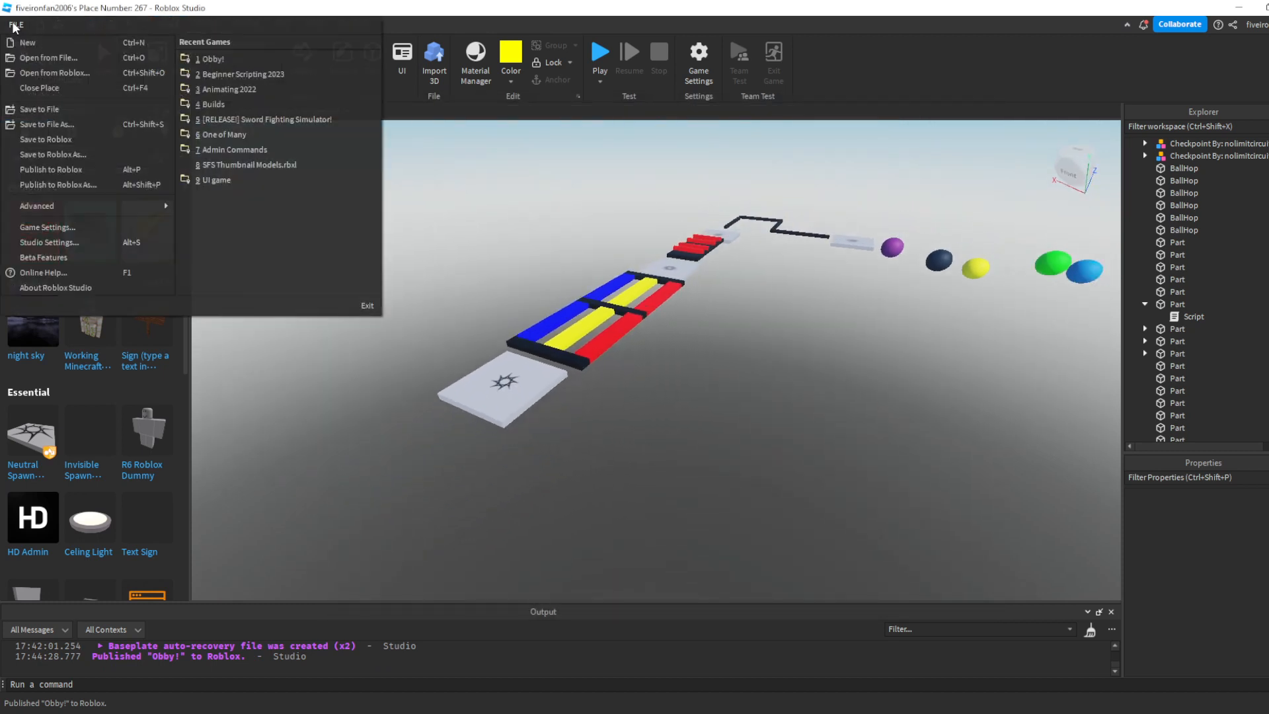
{"action": "left_click", "coordinate": [58, 169]}
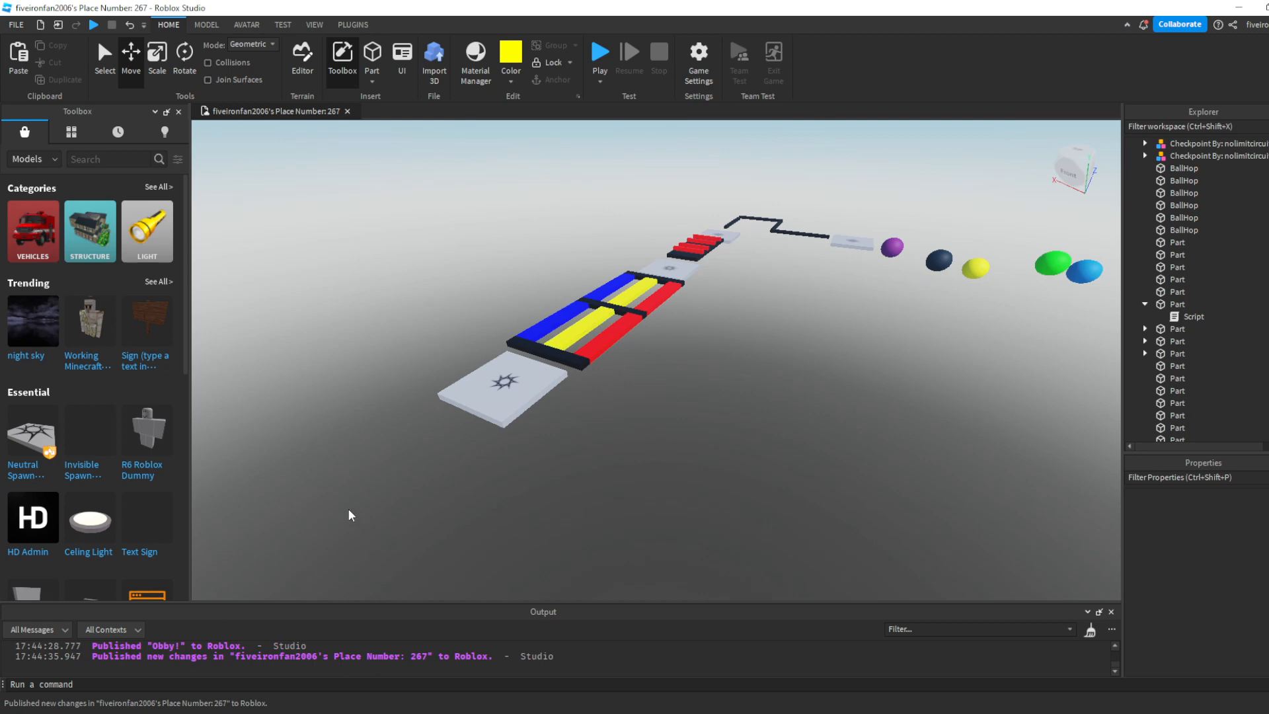
{"action": "right_click_drag", "start_coordinate": [348, 510], "coordinate": [349, 510]}
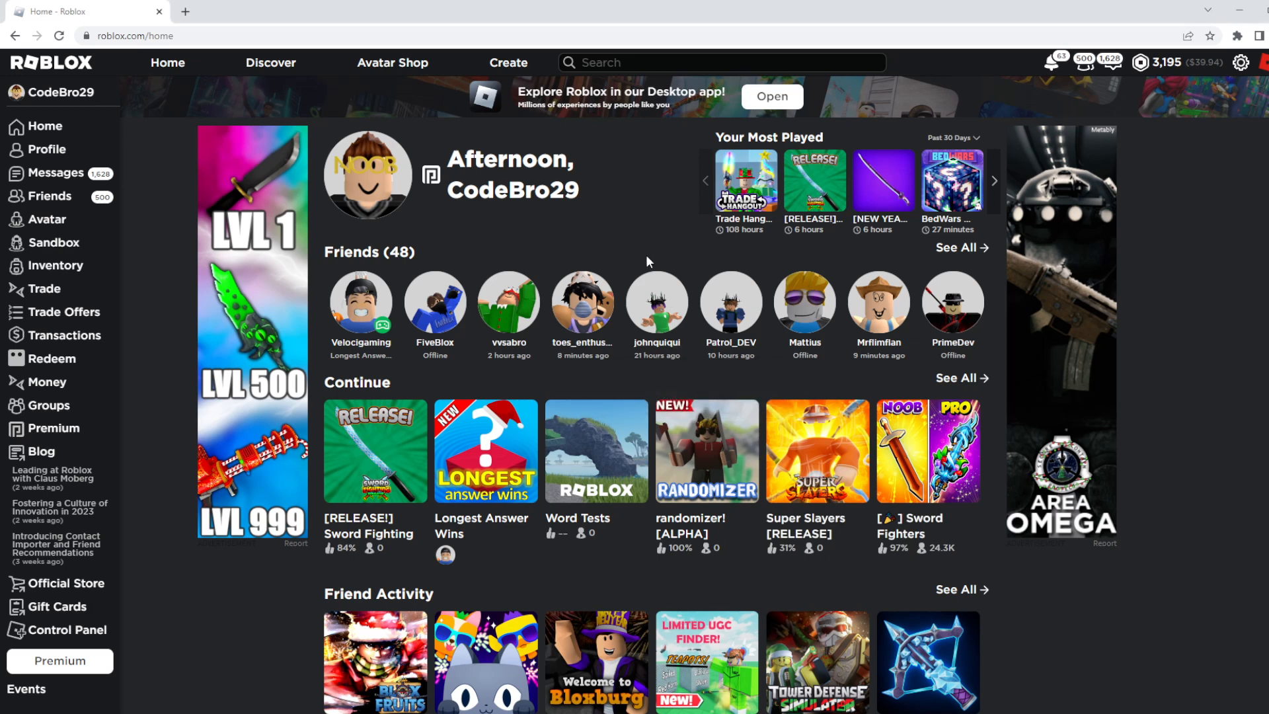
- Switch to the Roblox website, set the privacy of the Obby! experience to Public and save the setting
{"action": "left_click", "coordinate": [503, 74]}
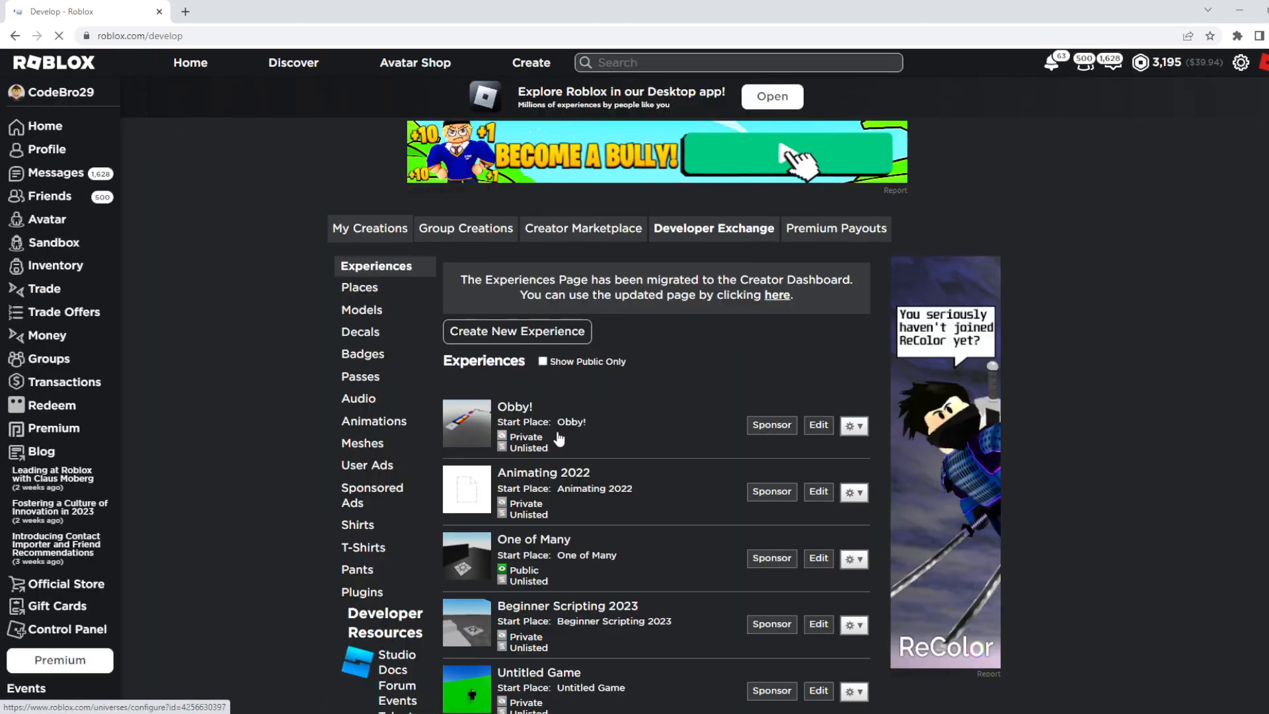
{"action": "left_click", "coordinate": [503, 440]}
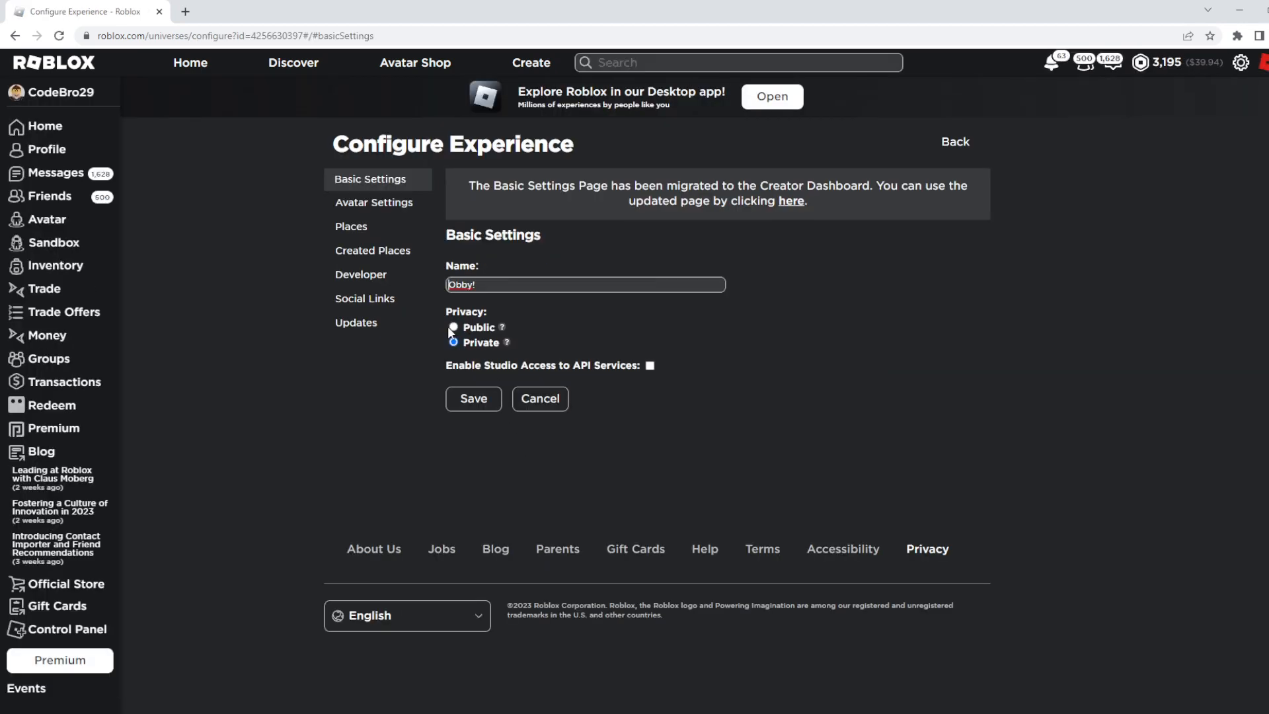
{"action": "left_click", "coordinate": [454, 326]}
{"action": "left_click", "coordinate": [474, 397]}
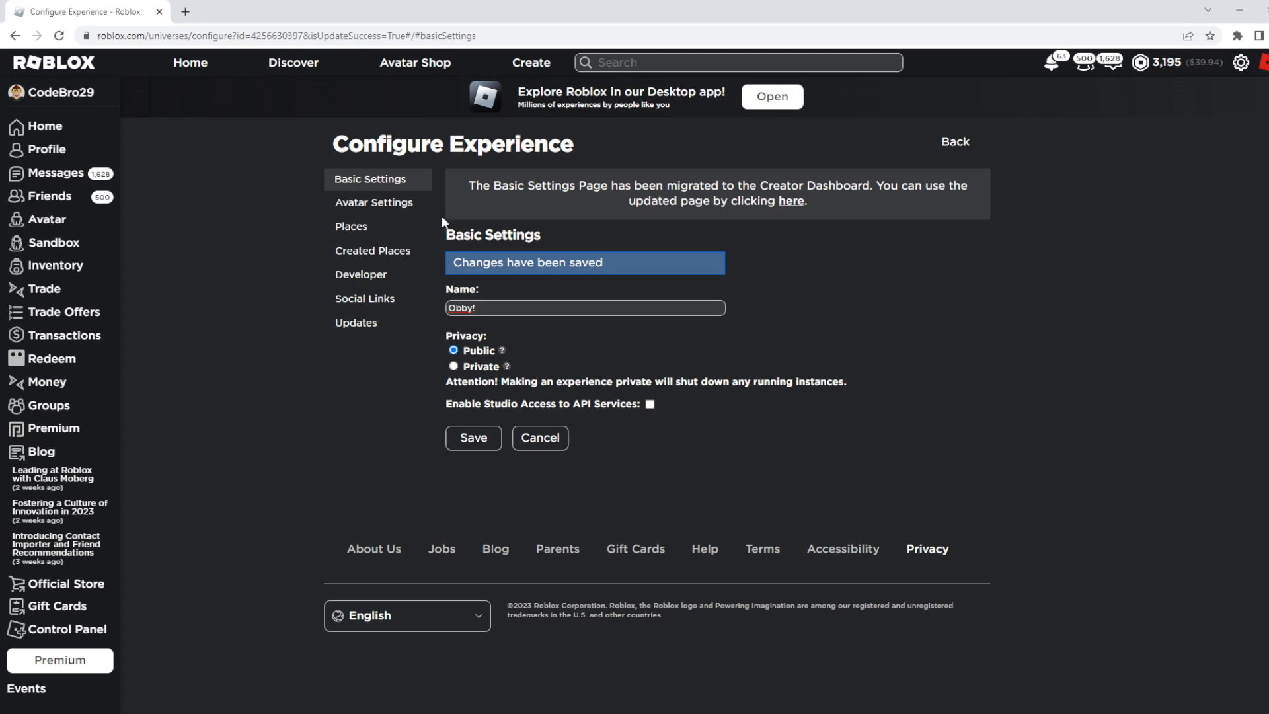
- Return to the list of created experiences and open the game page of Obby!
{"action": "left_click", "coordinate": [530, 64]}
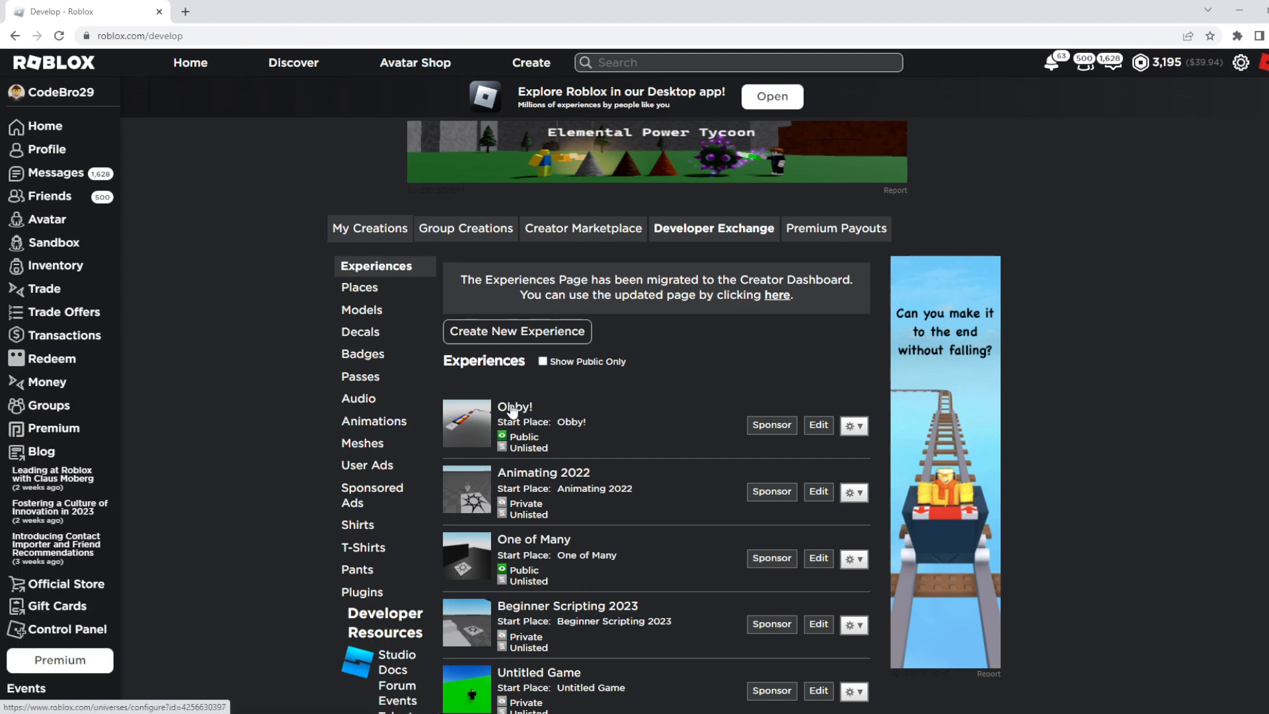
{"action": "left_click", "coordinate": [567, 423]}
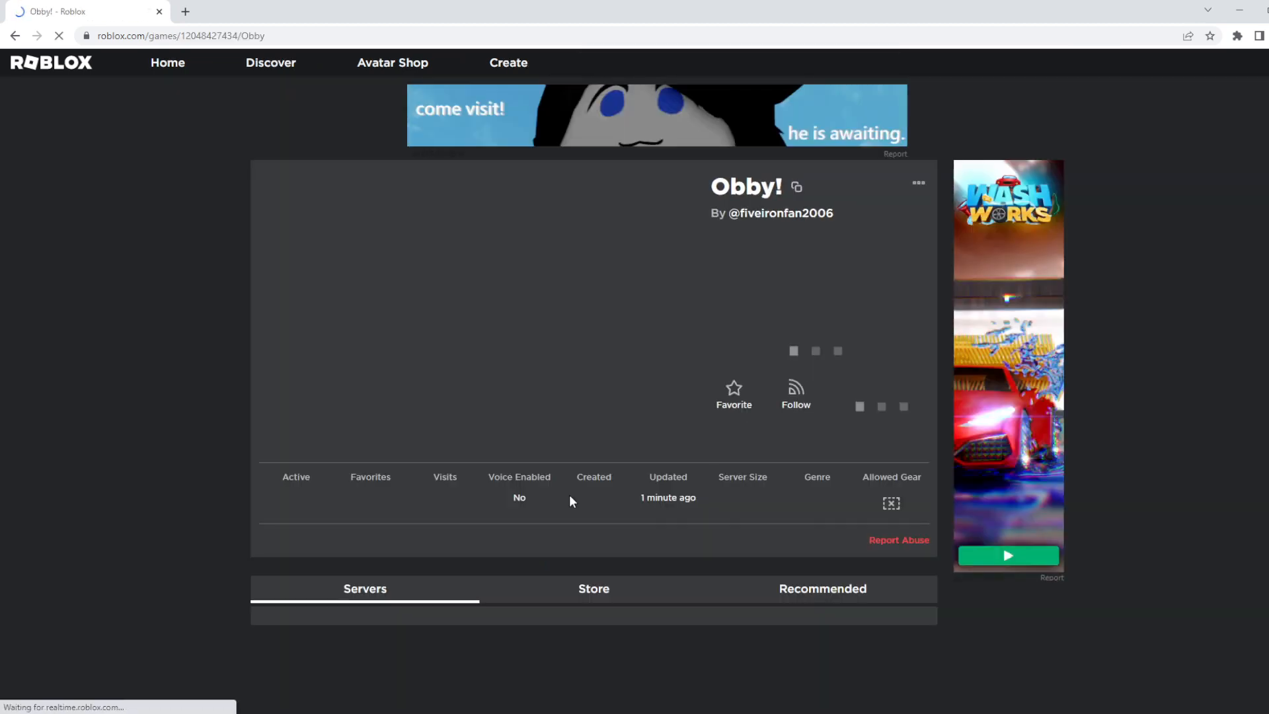